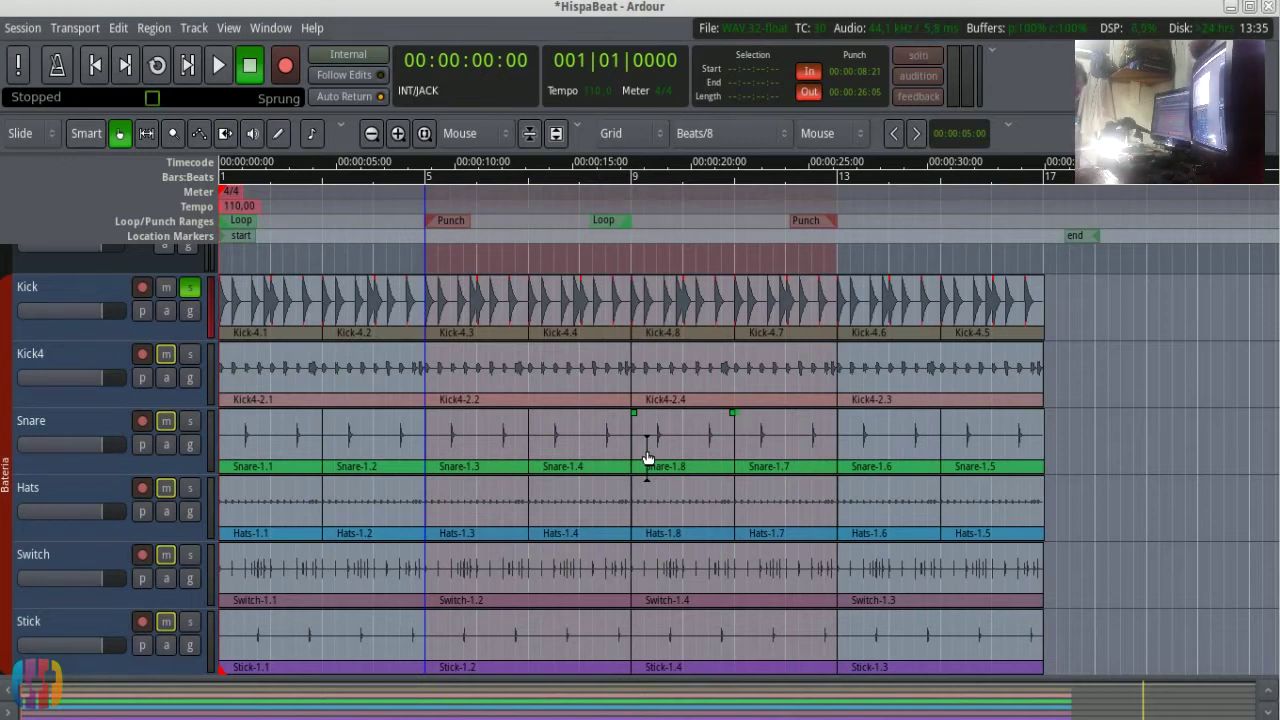
Step: Clear all track solos, comparing playback of the soloed Kick track with the full drum mix
key("space")
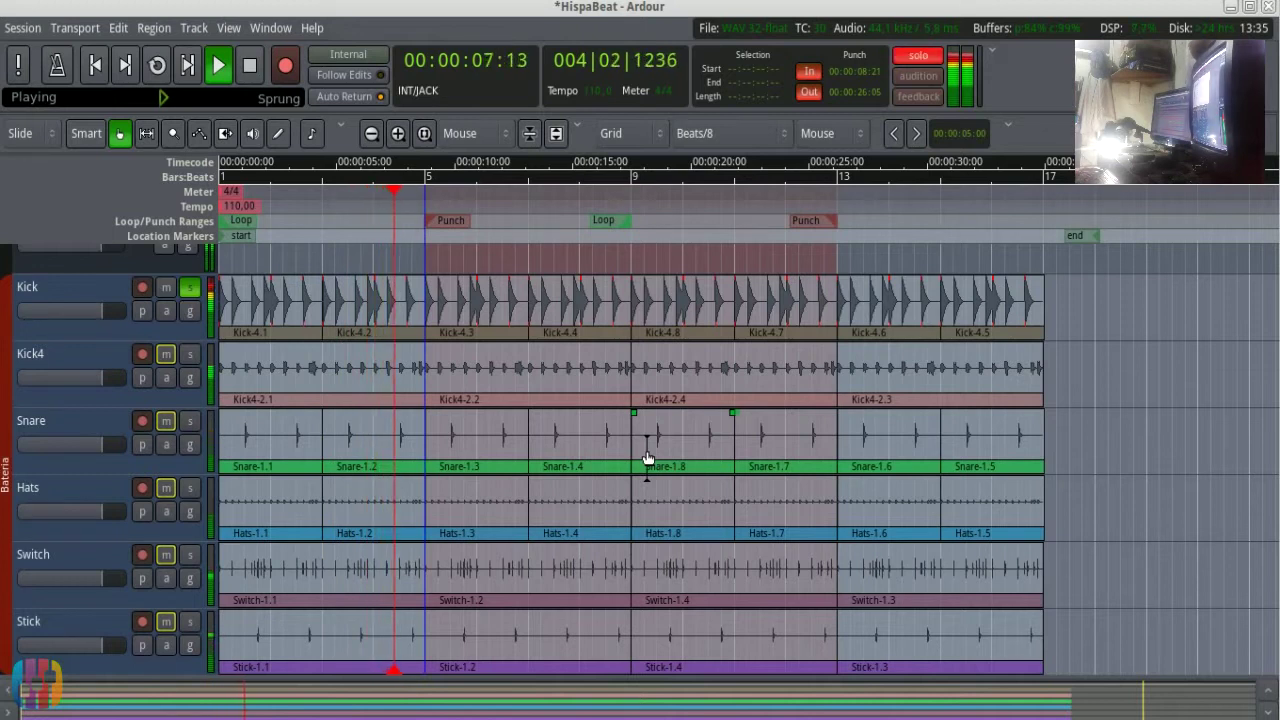
key("space")
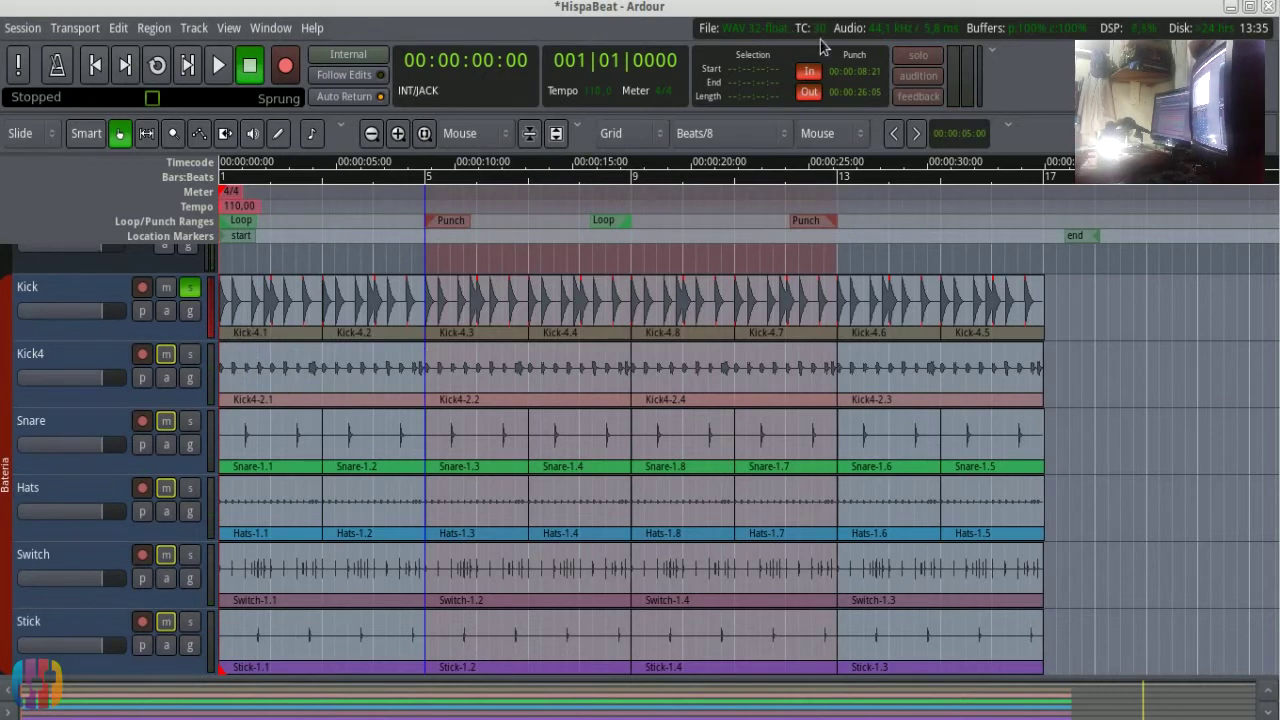
left_click(911, 58)
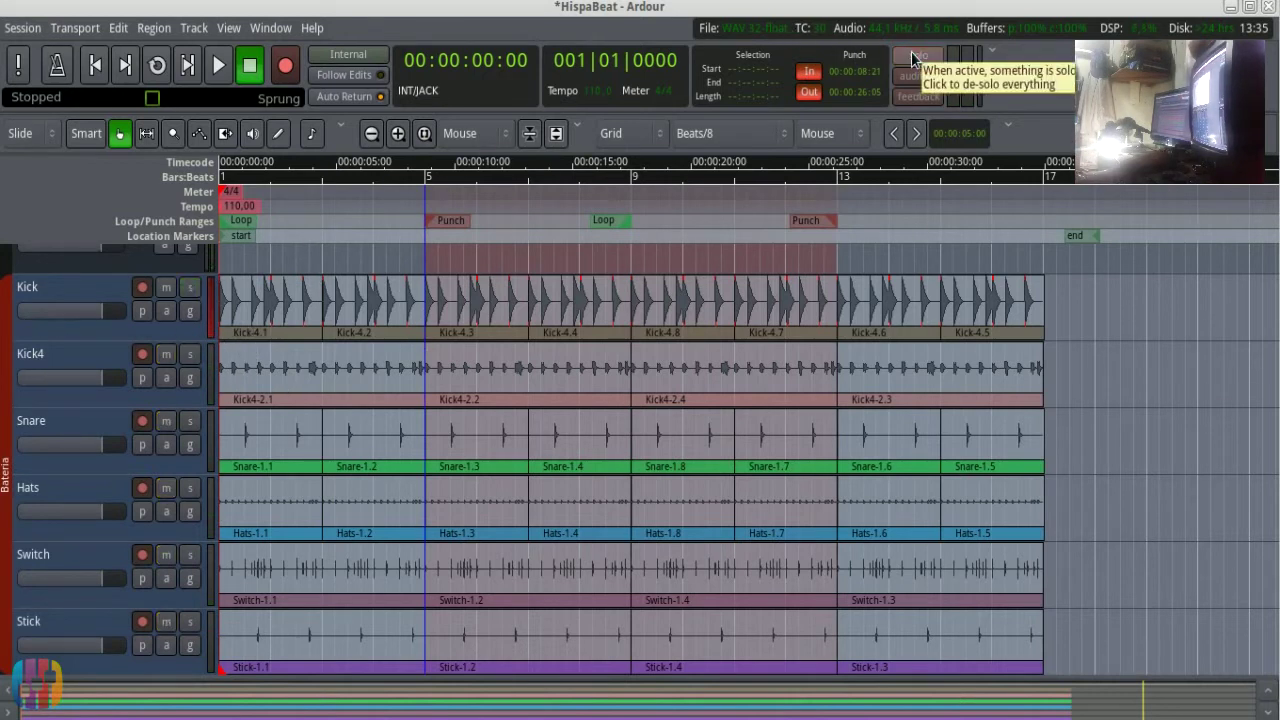
key("space")
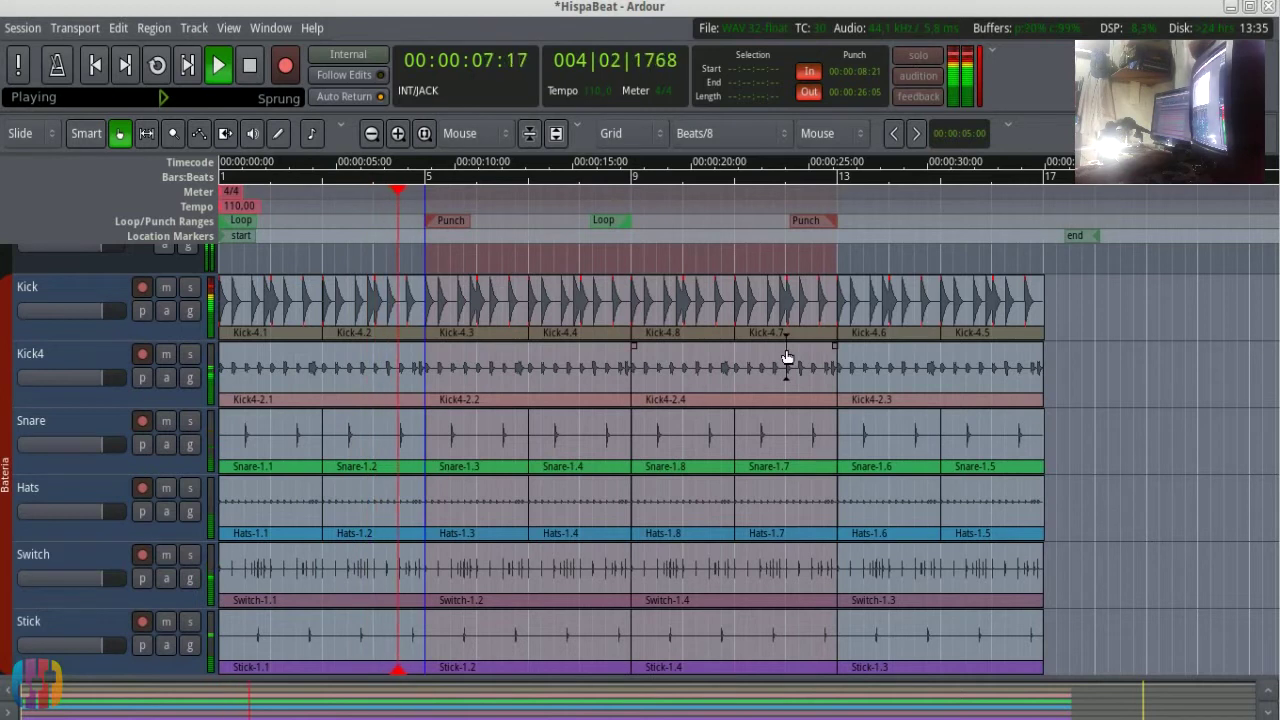
key("space")
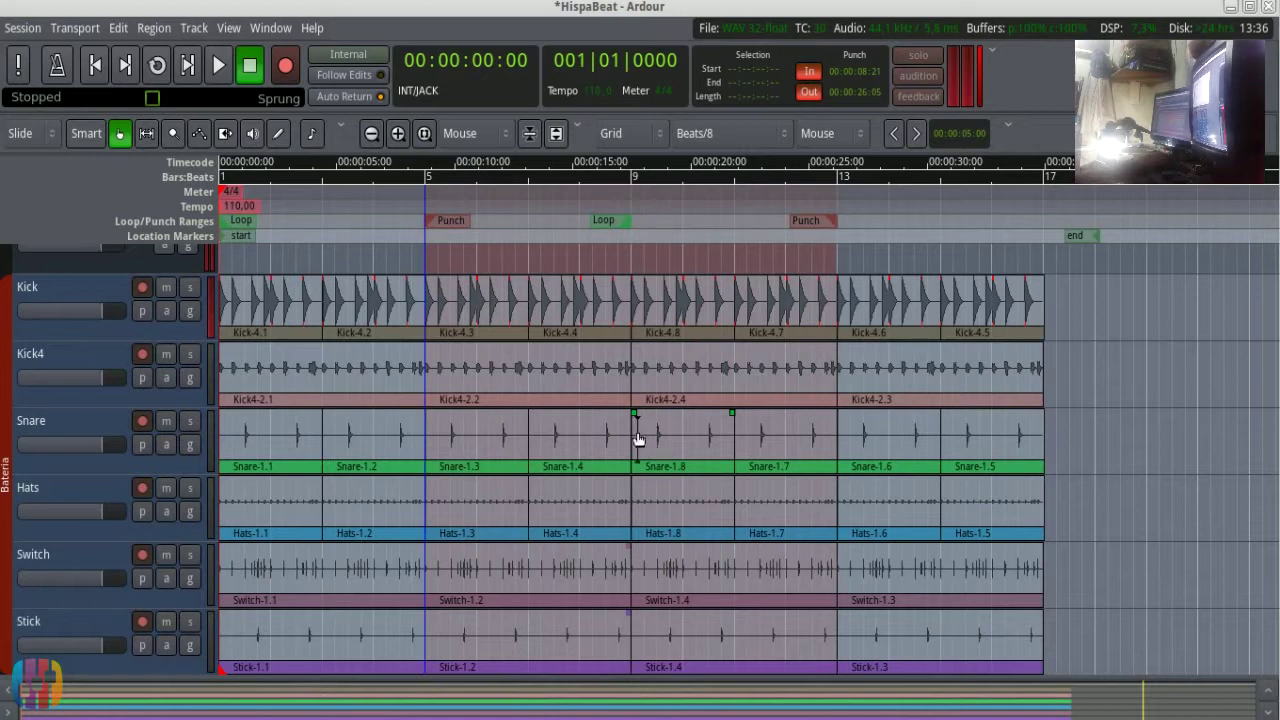
Step: Begin adding a track to the session, choosing one MIDI track named Bajo
left_click(118, 28)
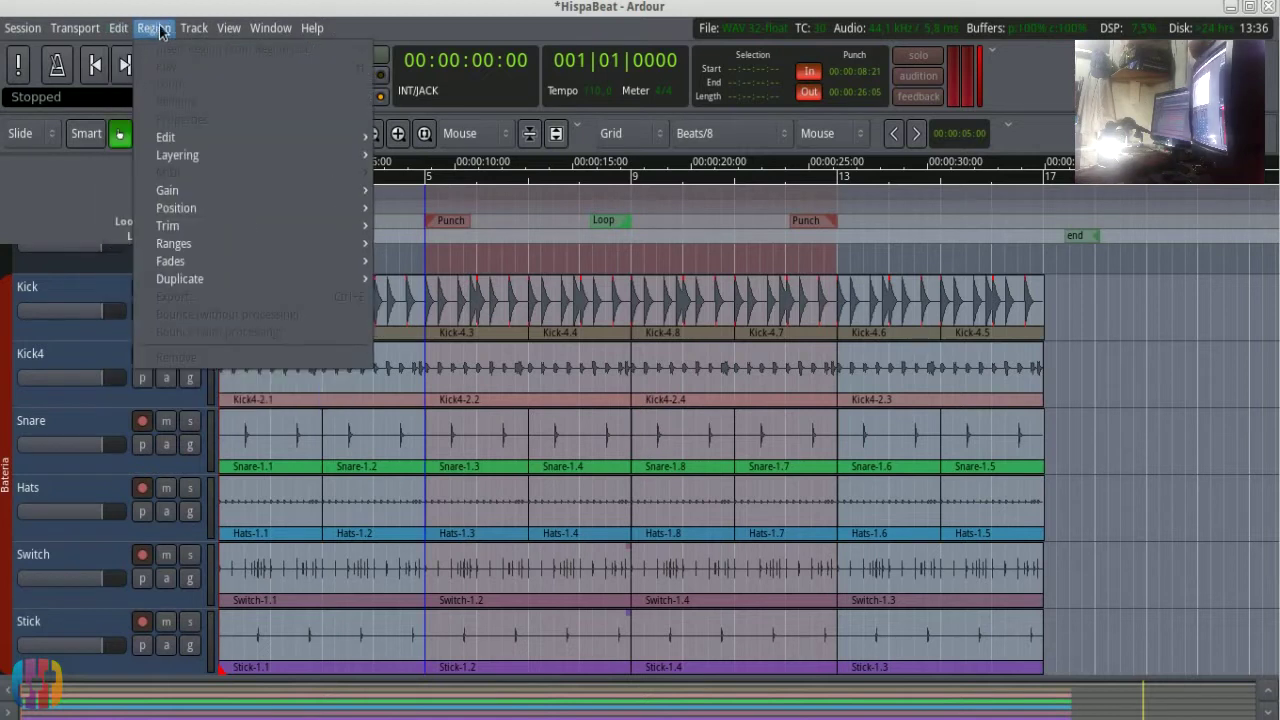
mouse_move(226, 34)
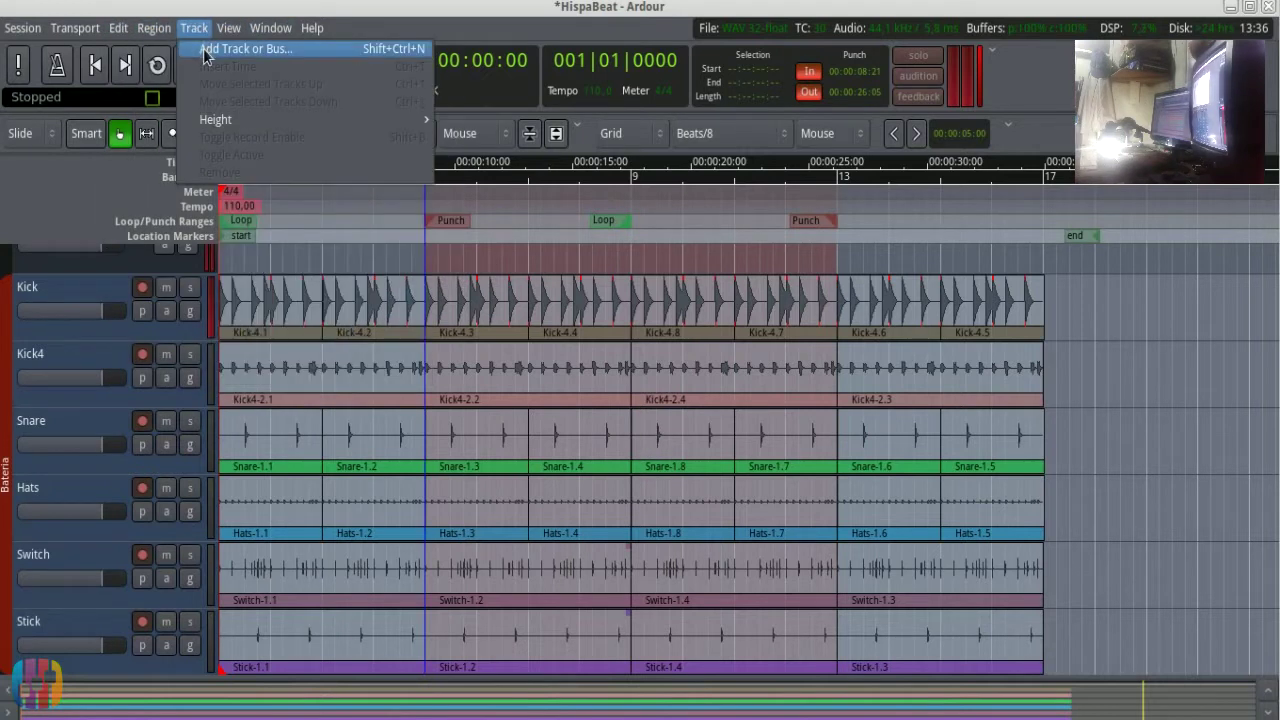
left_click(346, 63)
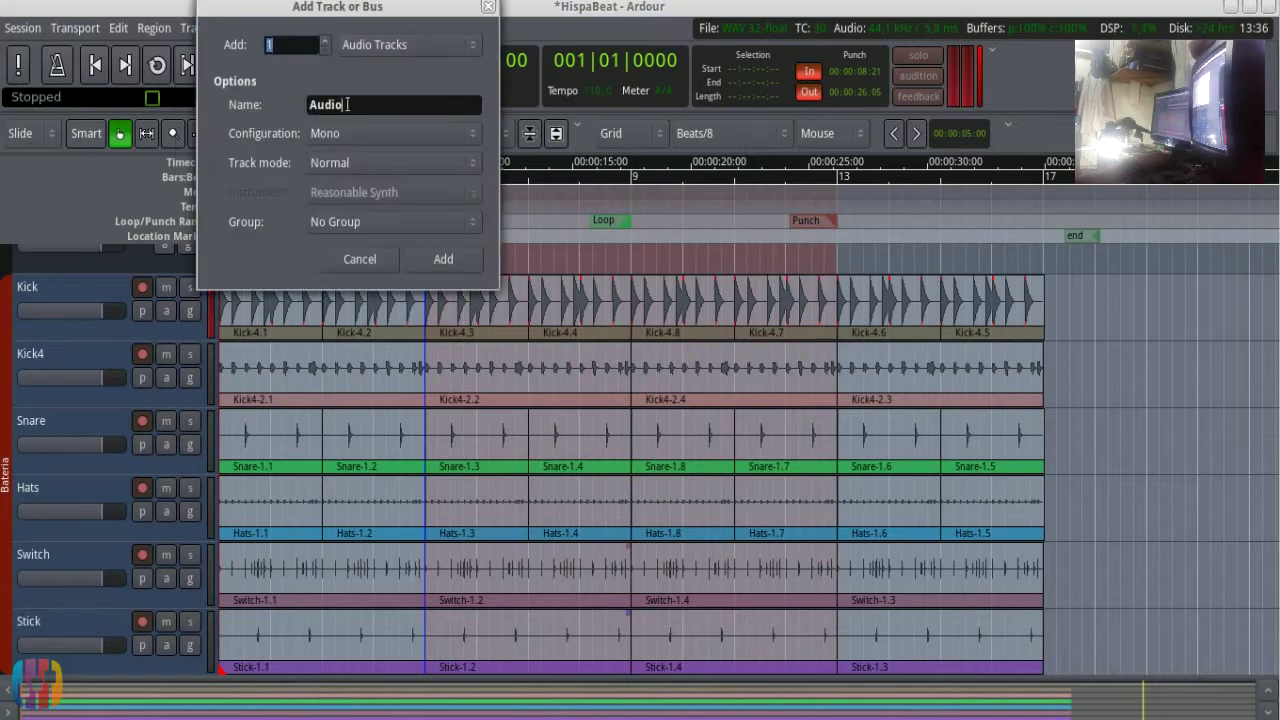
left_click(439, 50)
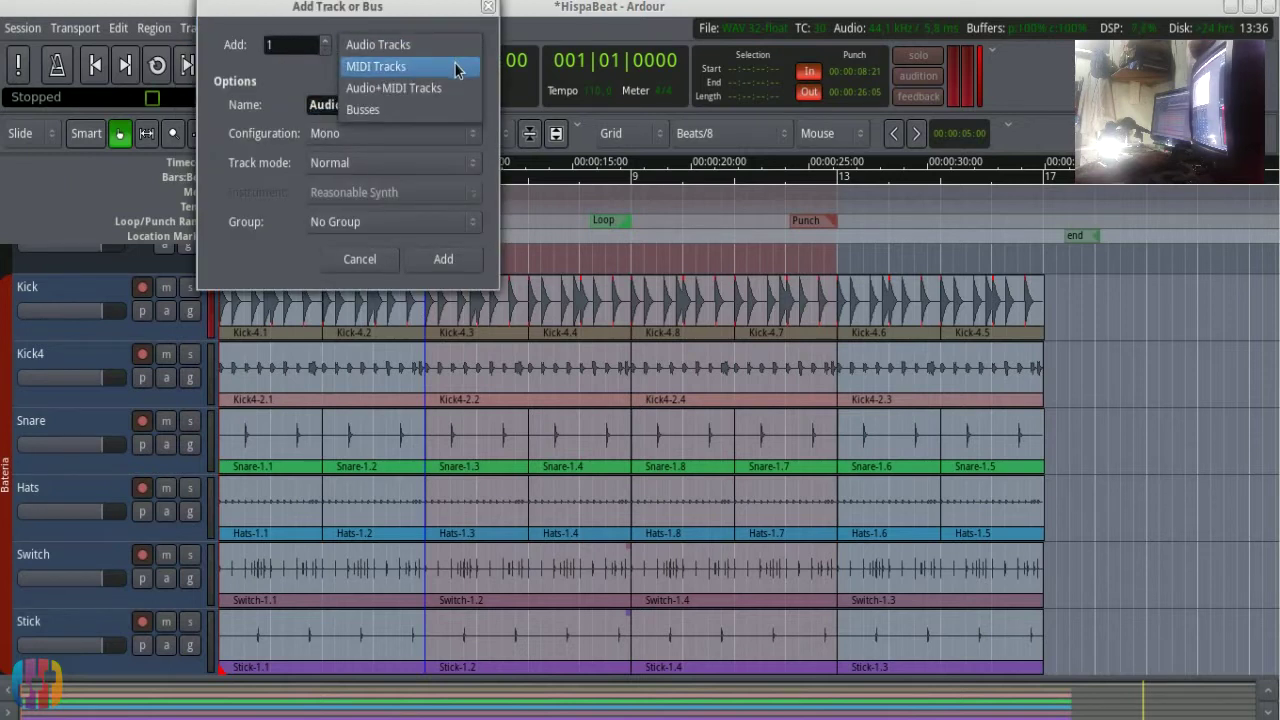
left_click(455, 68)
double_click(445, 105)
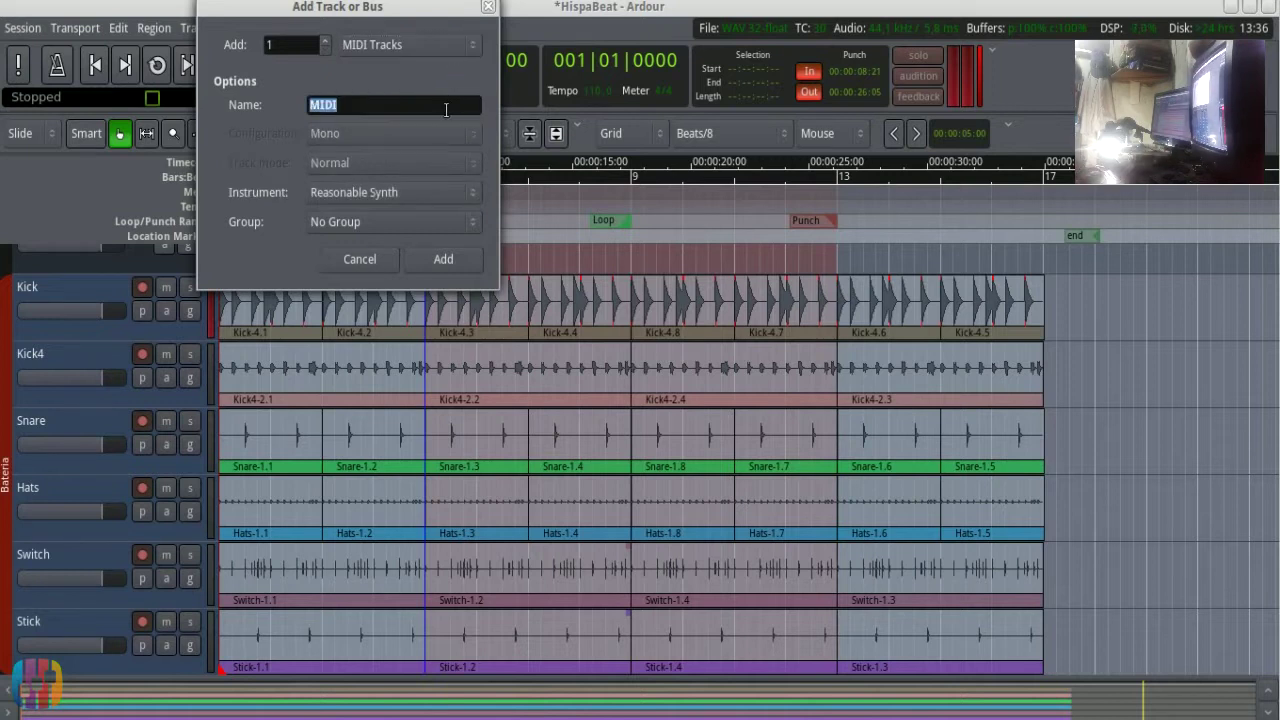
type("Ba")
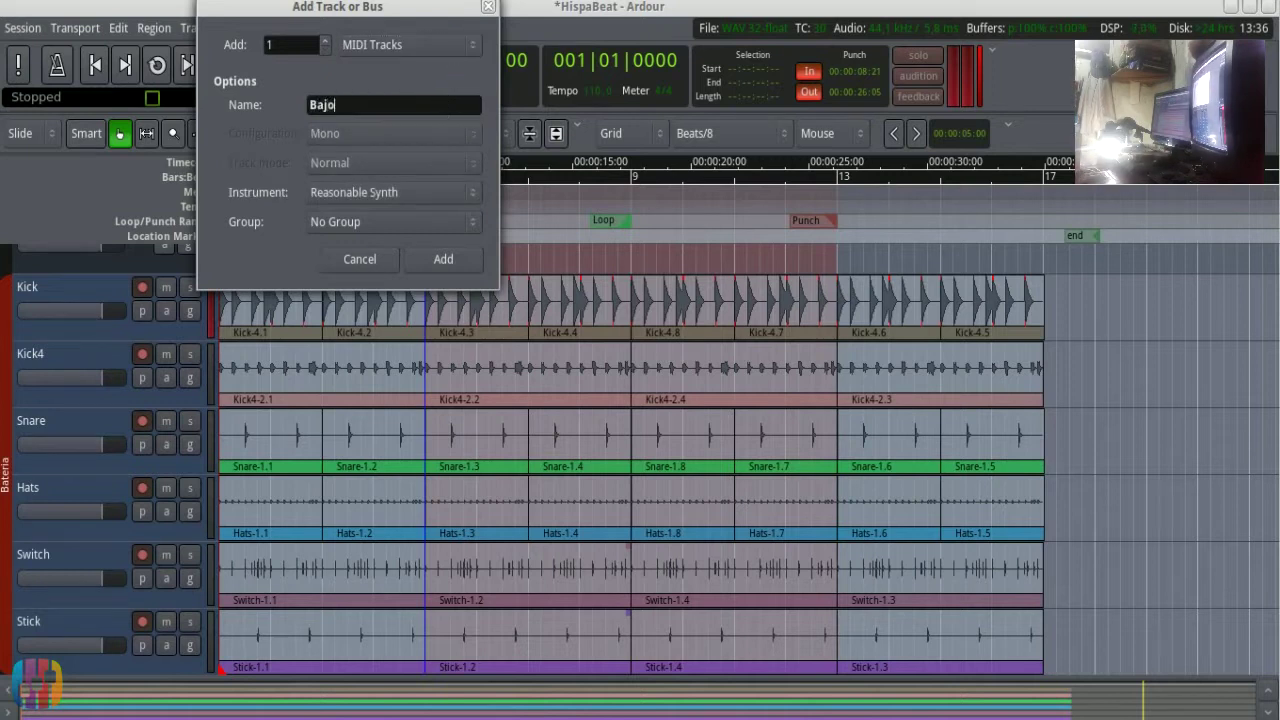
type("jo")
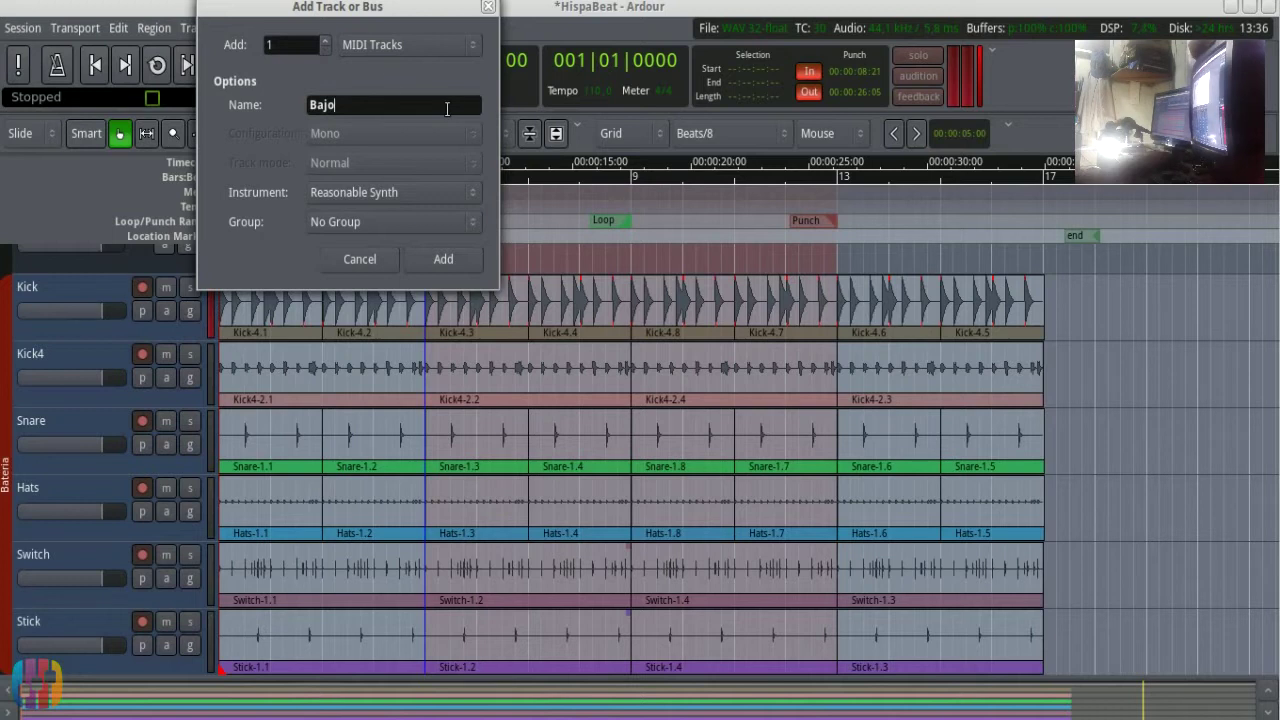
Step: Choose Calf Monosynth as the instrument for the new Bajo track
left_click(385, 200)
scroll(365, 300, "up", 5)
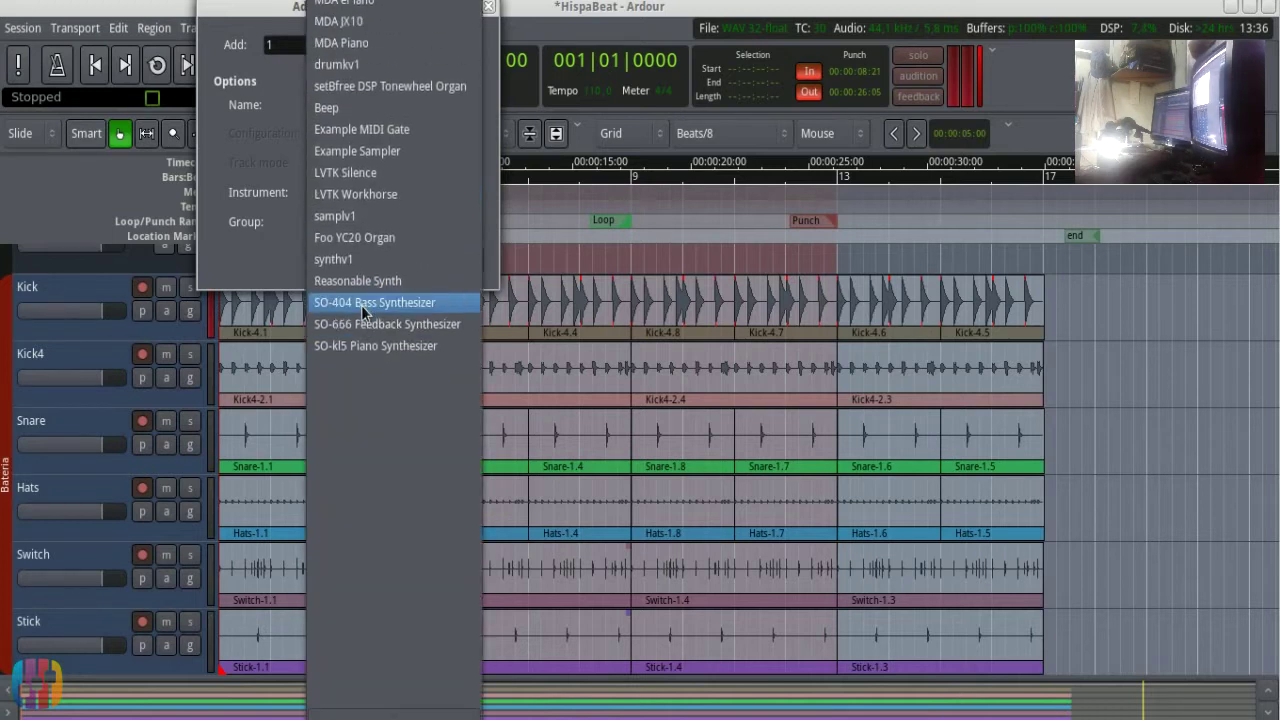
scroll(365, 290, "up", 2)
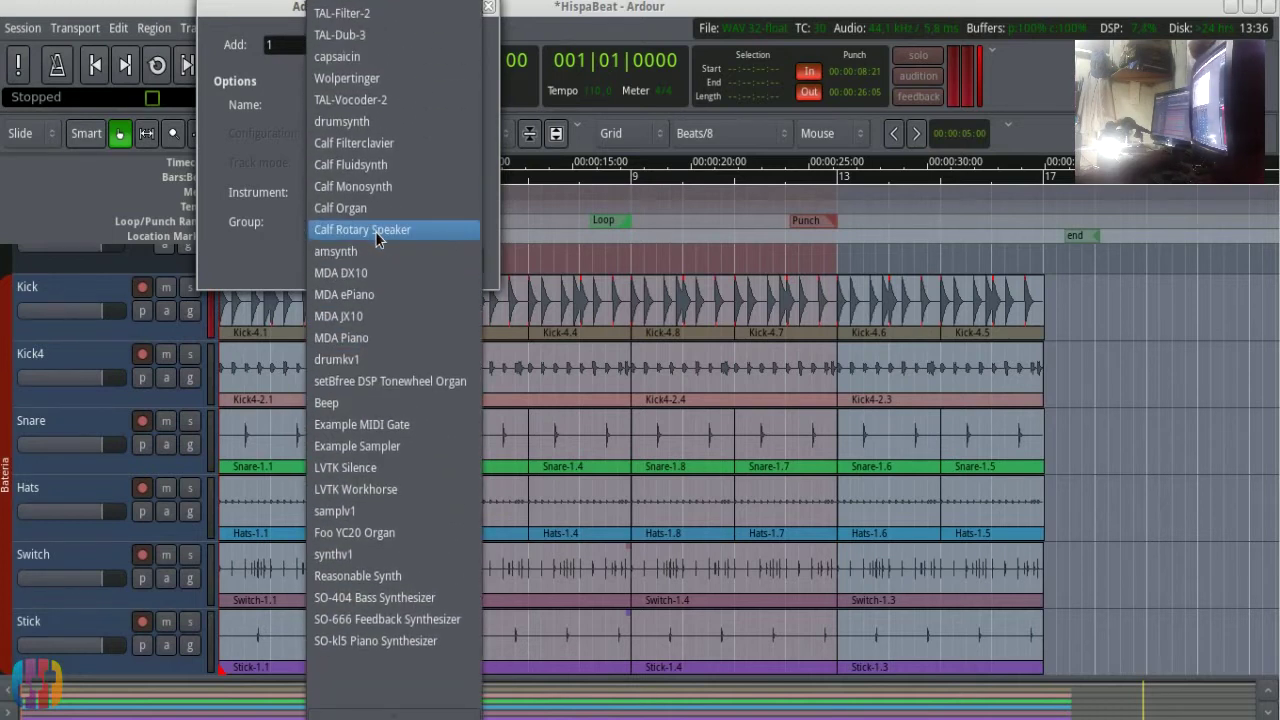
left_click(380, 190)
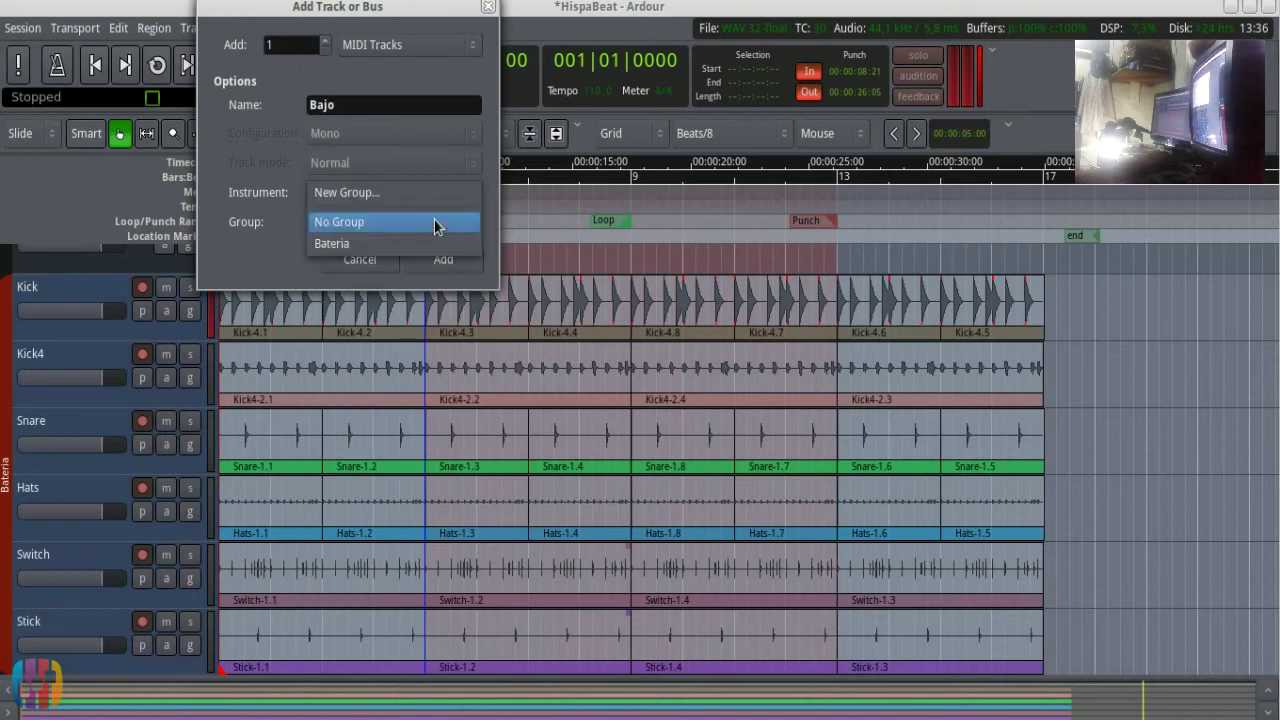
Step: Create a new group named Sintes for the Bajo track and add the track to the session
left_click(434, 222)
left_click(442, 194)
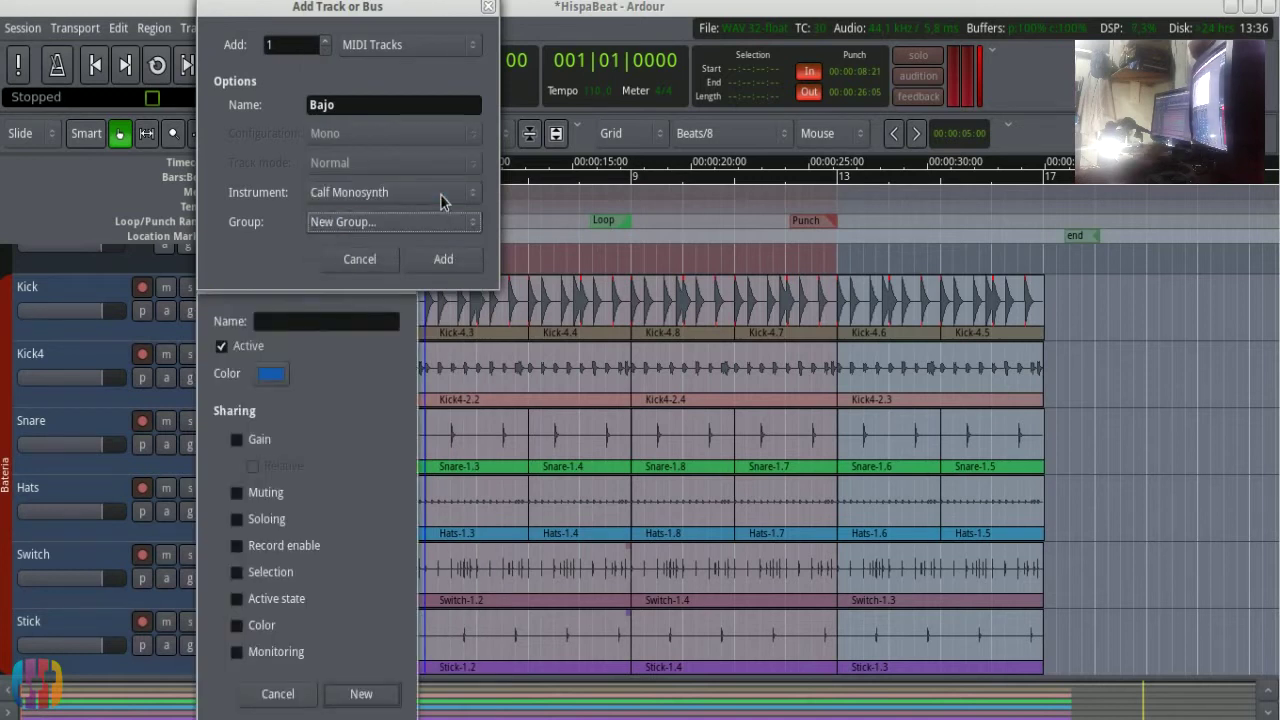
type("Sin")
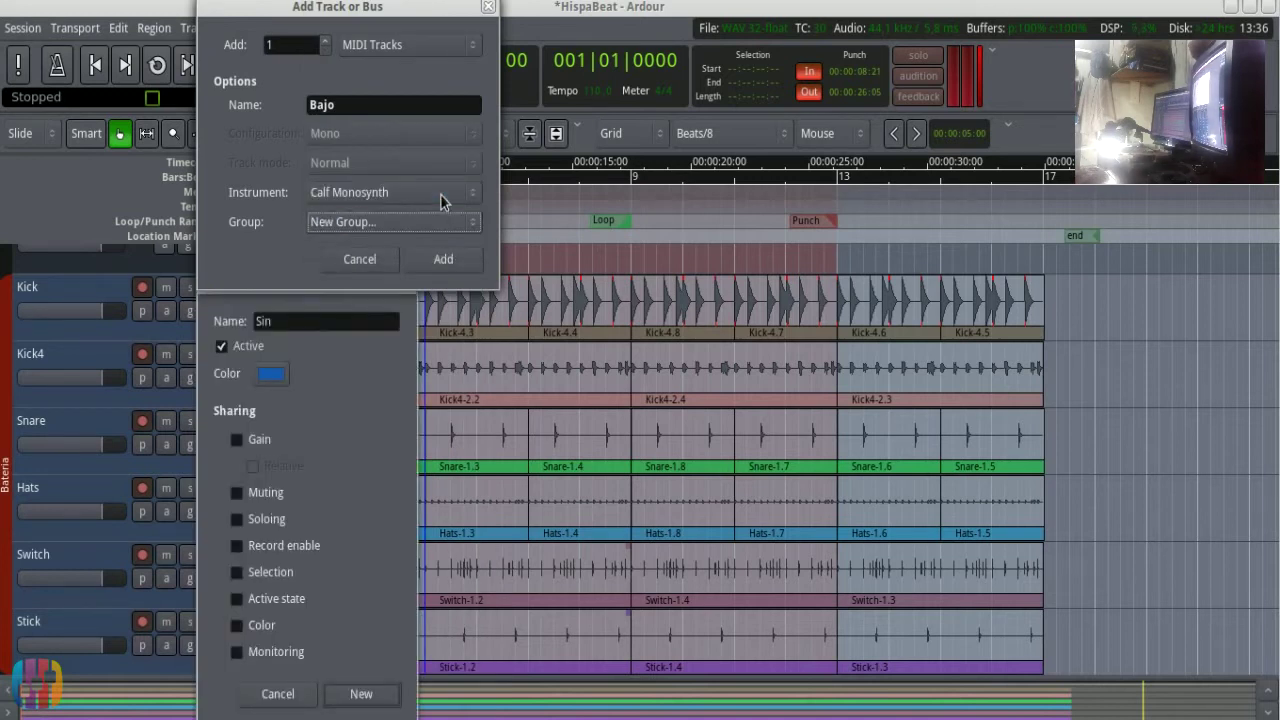
type("tes")
key("Return")
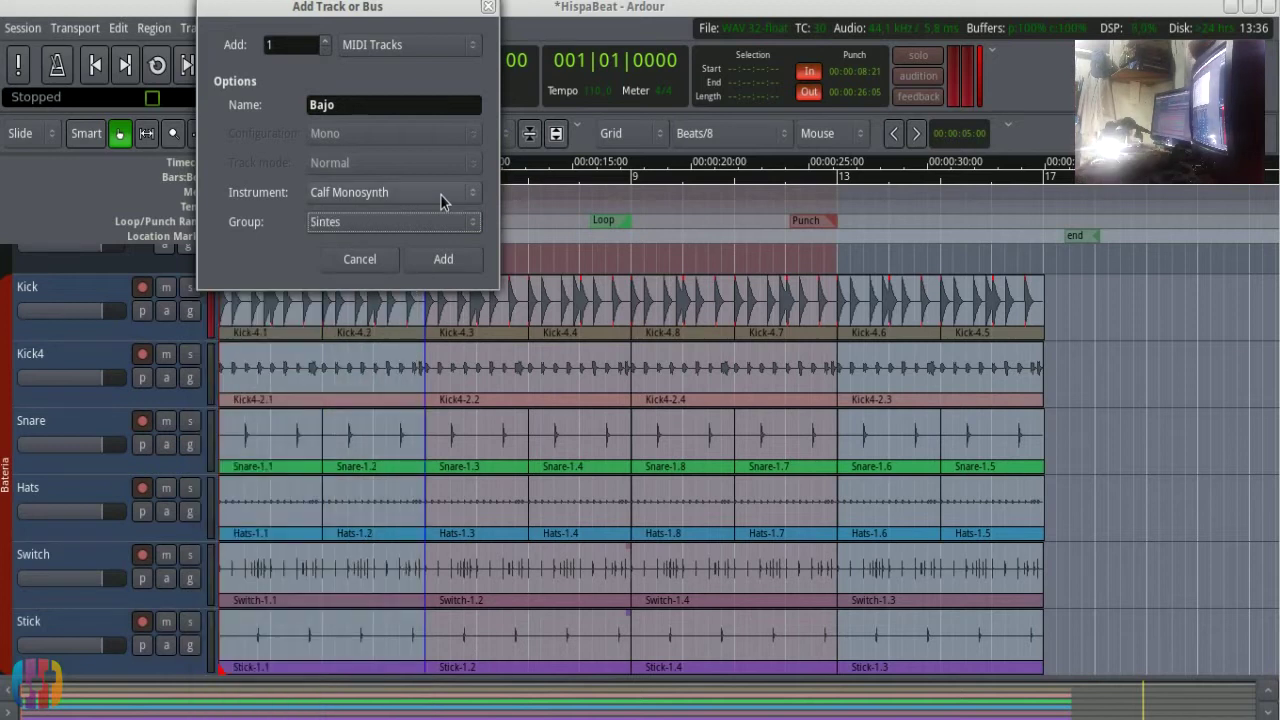
left_click(460, 260)
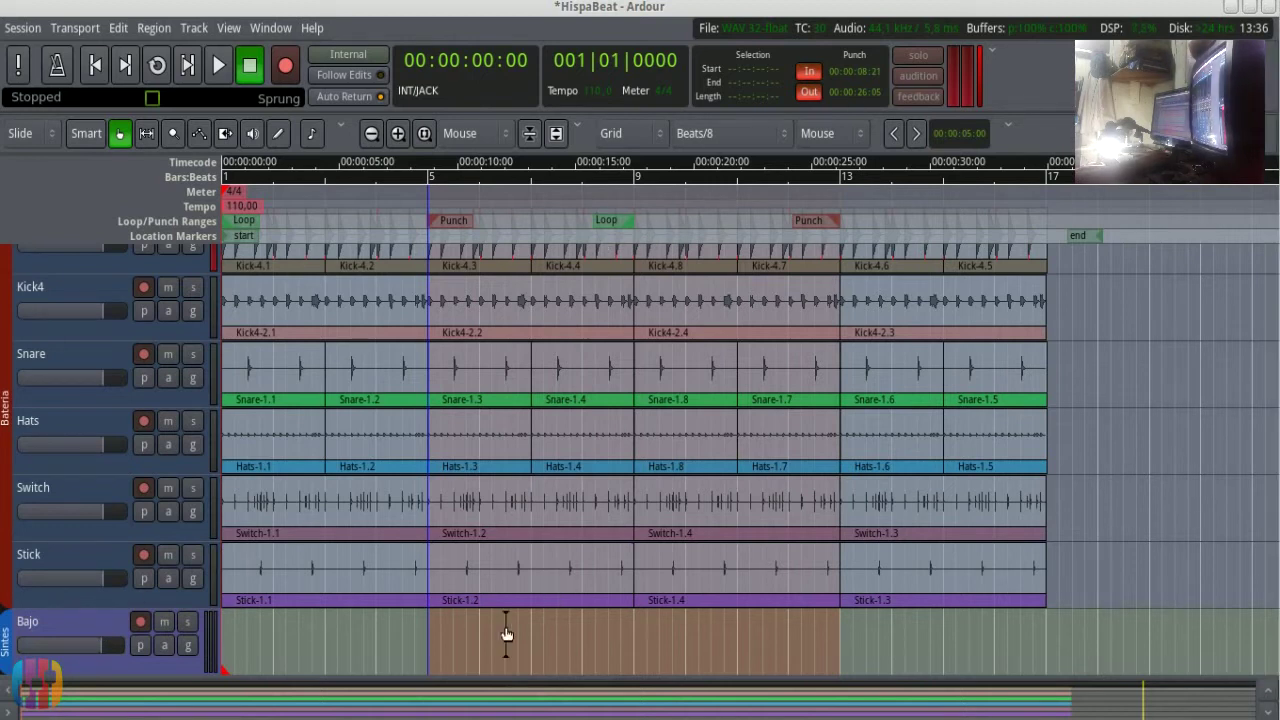
Step: Draw a MIDI region about one bar long on the Bajo track, starting slightly after the beginning of bar 5
left_click(312, 135)
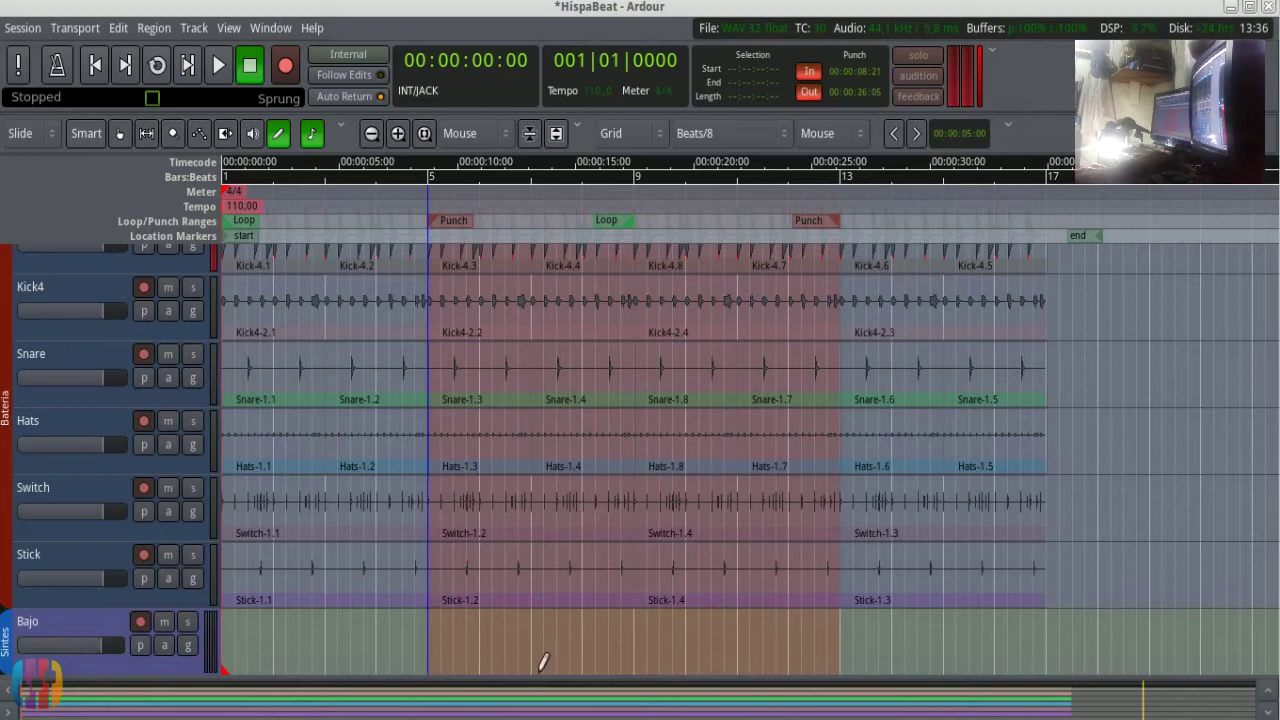
left_click(447, 645)
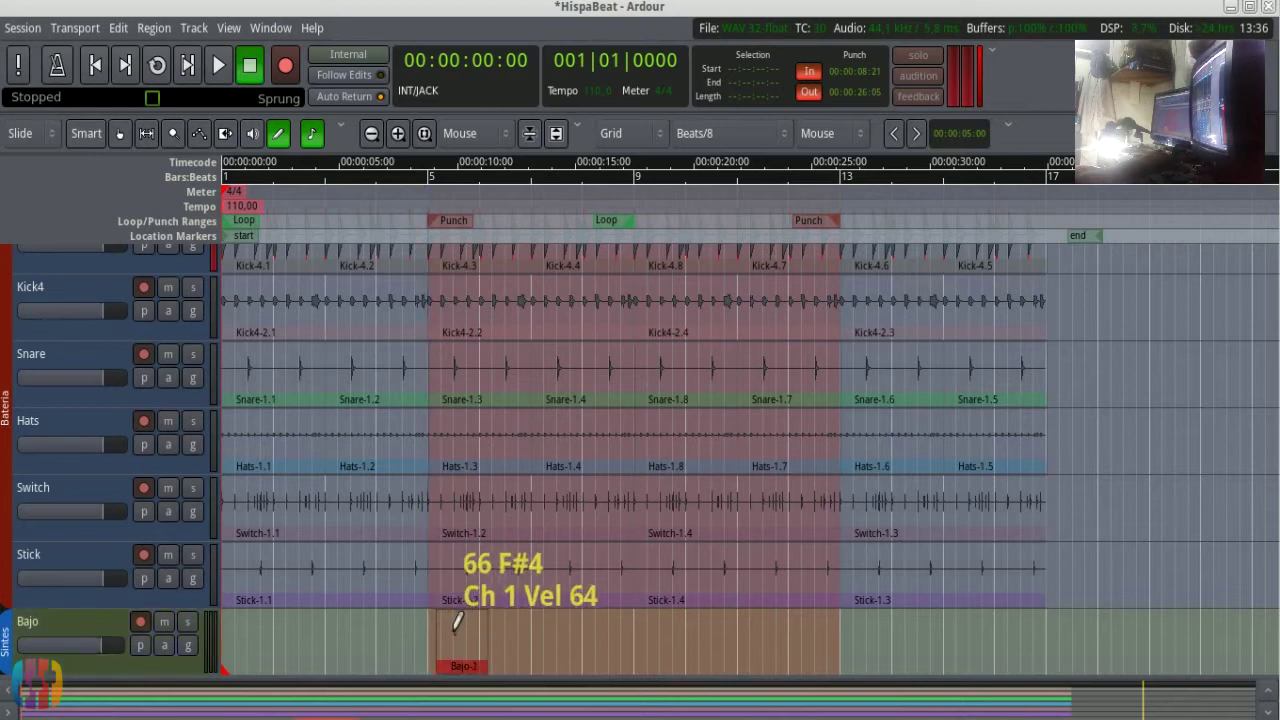
scroll(457, 615, "up", 2)
scroll(457, 620, "up", 1)
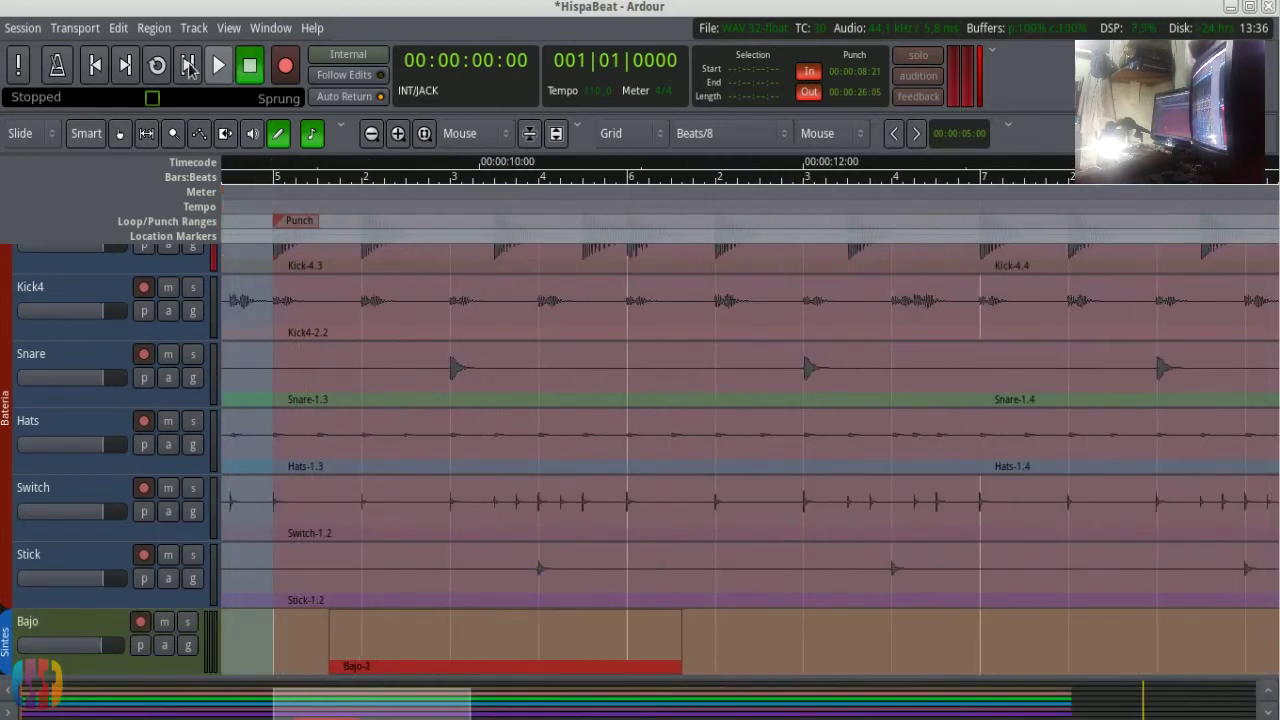
Step: Turn off both Punch In and Punch Out for the transport
left_click(89, 34)
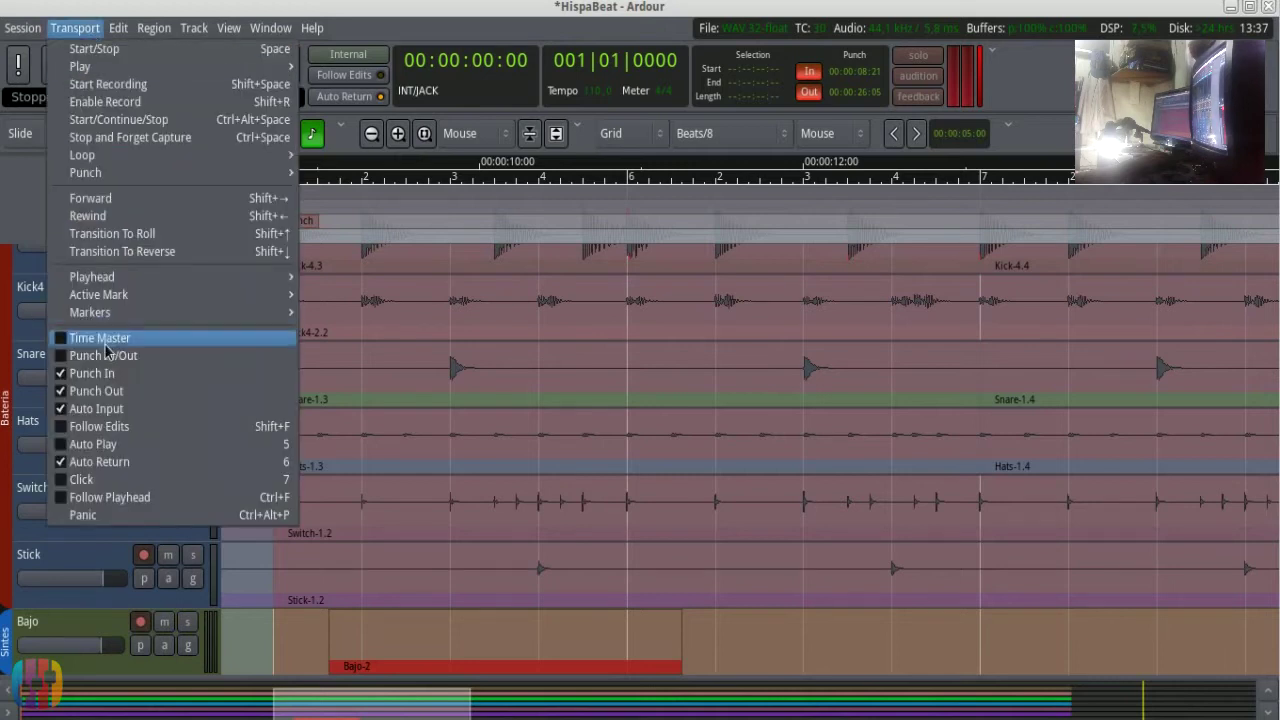
left_click(100, 376)
left_click(92, 32)
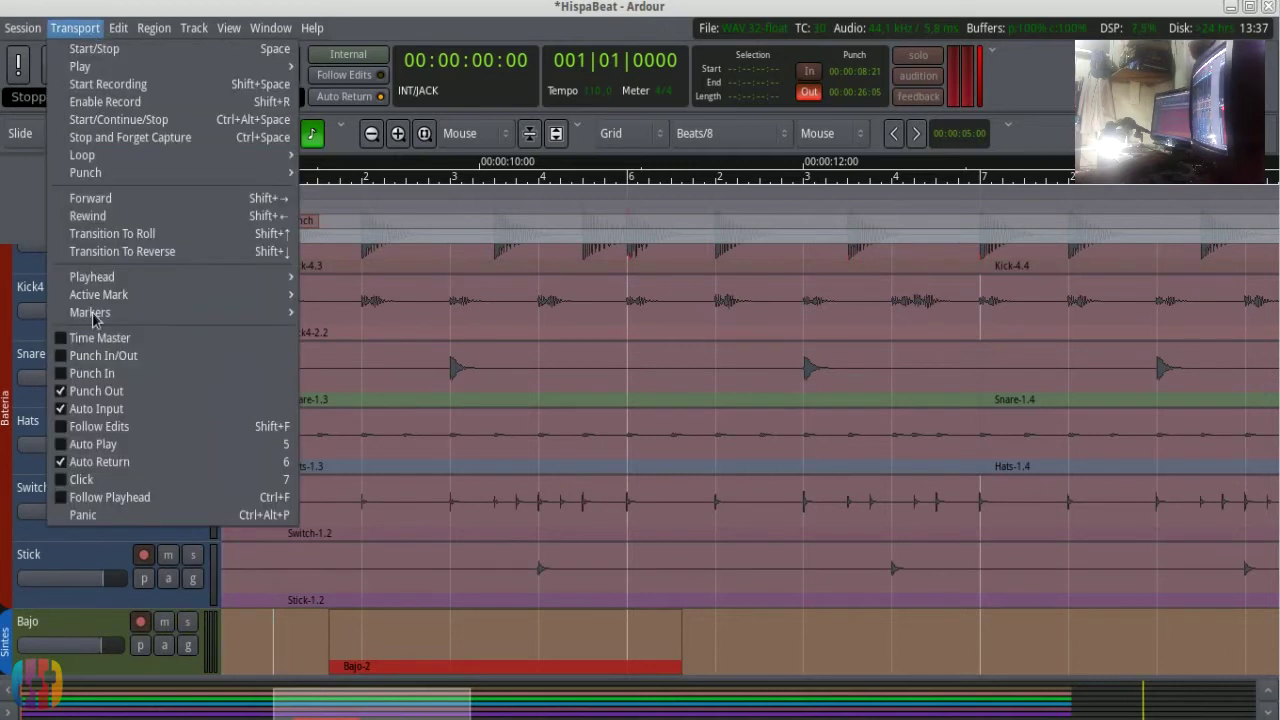
left_click(100, 392)
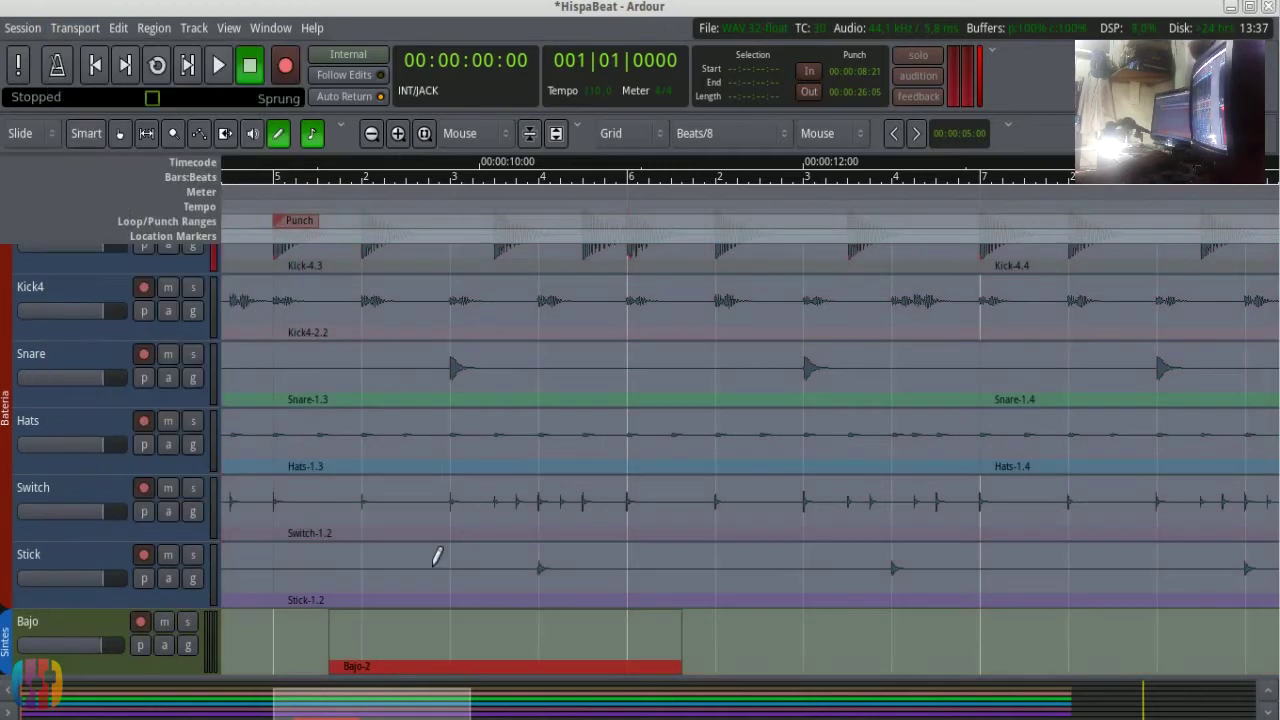
Step: Set the Bajo track's height to Largest so its piano roll can be edited
right_click(189, 664)
mouse_move(286, 363)
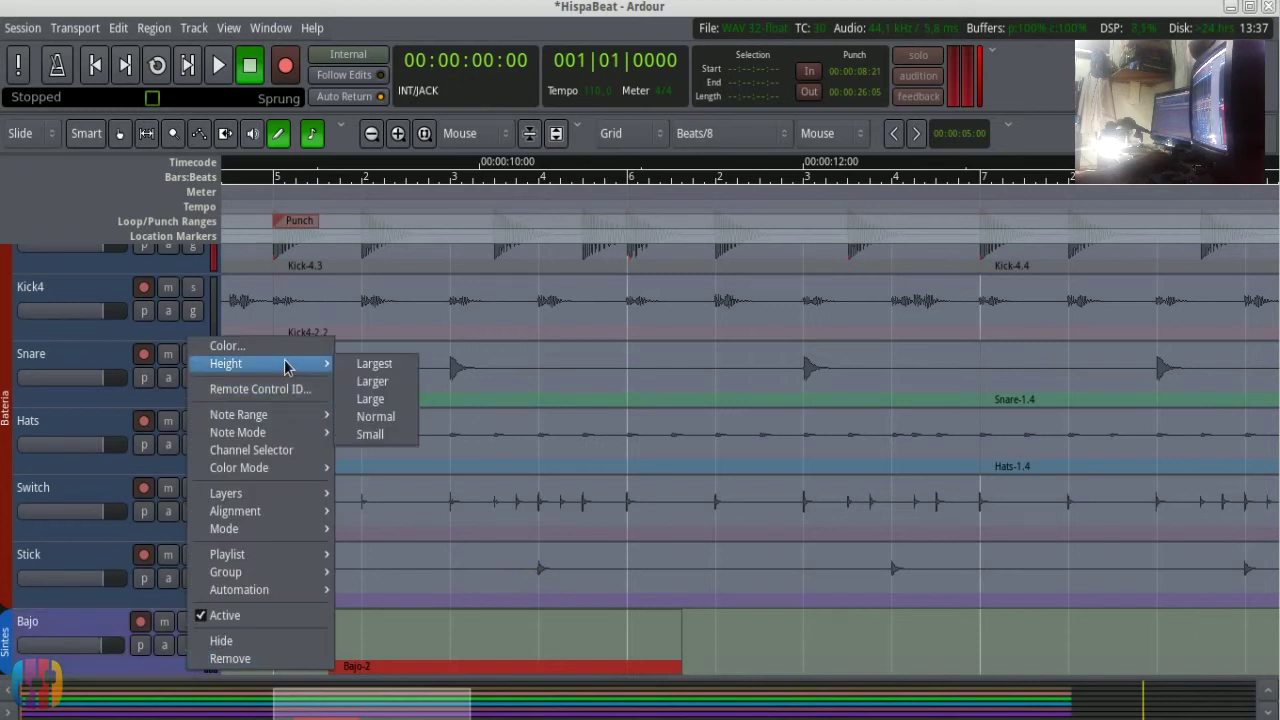
left_click(393, 368)
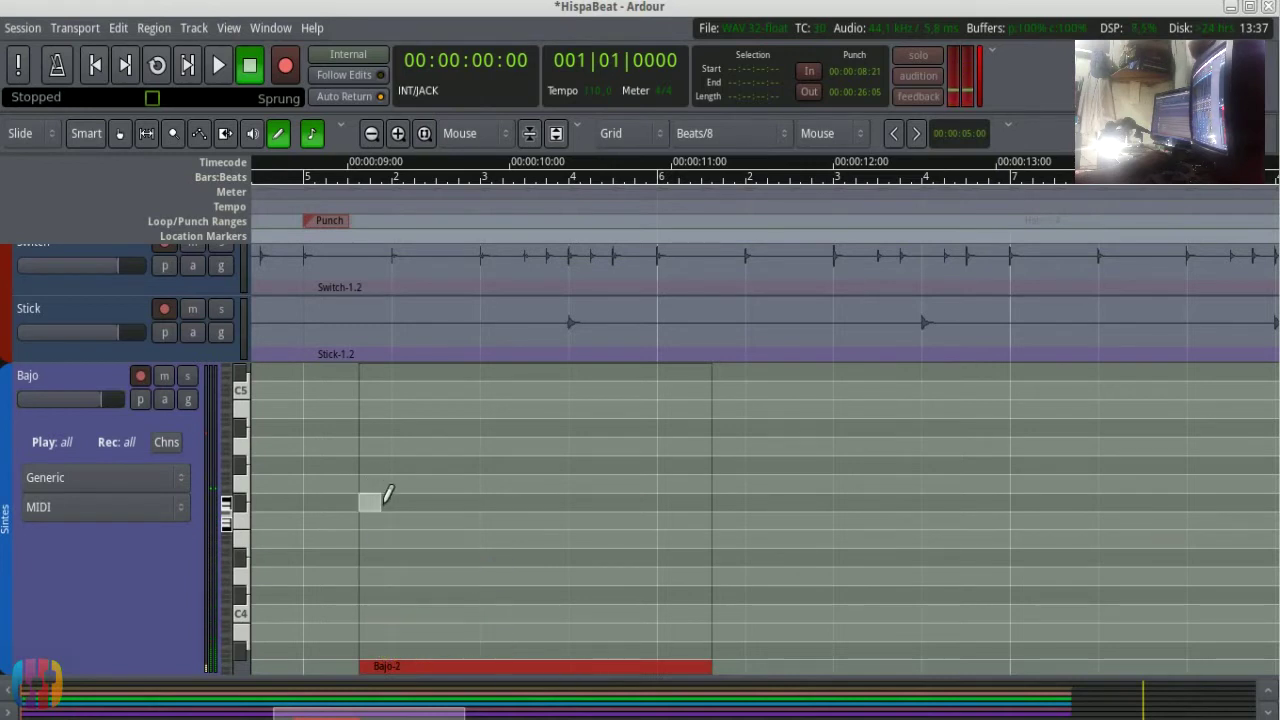
Step: Draw four consecutive rising notes, F#4, G4, G#4 and A4, from the start of the Bajo region
left_click(378, 501)
left_click(412, 484)
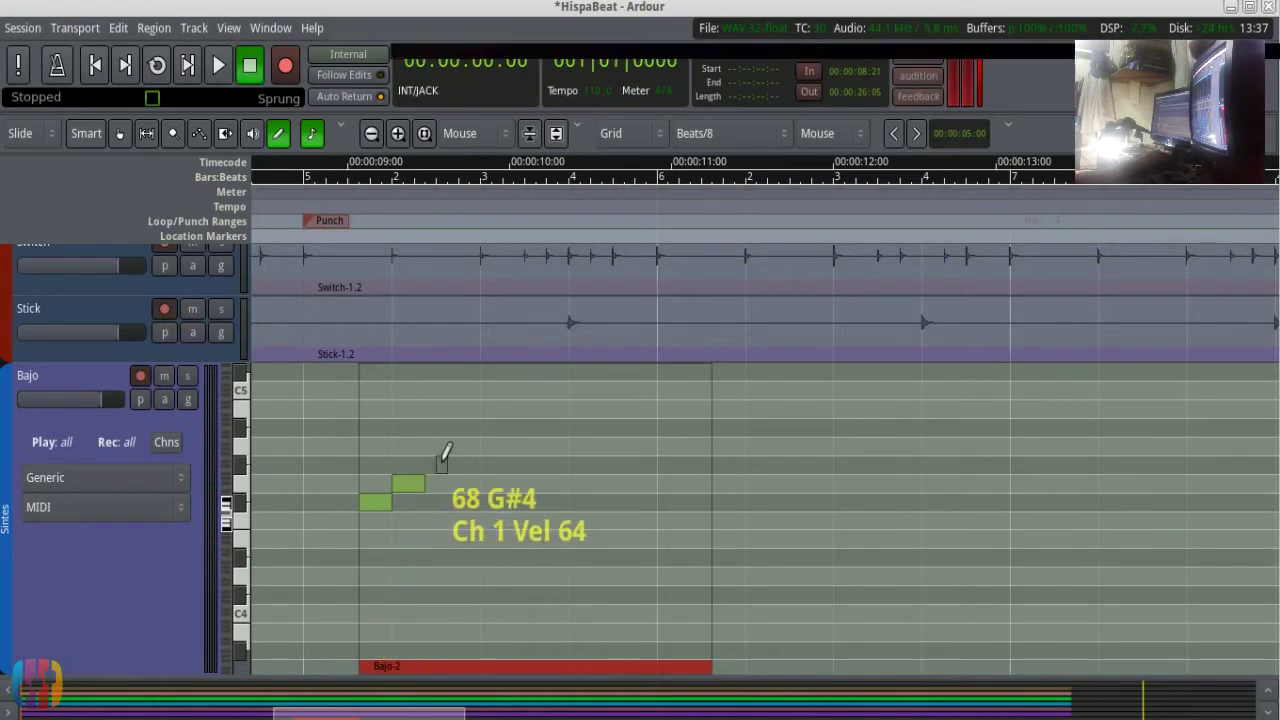
left_click(441, 465)
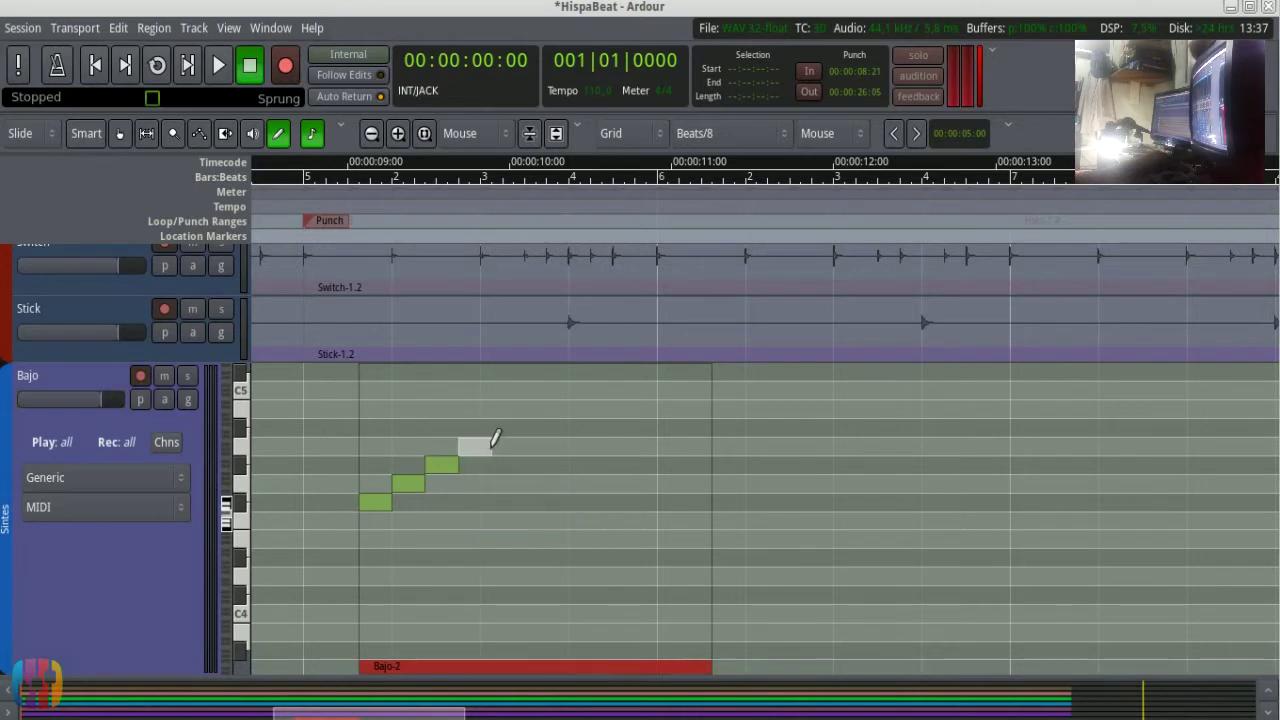
left_click(490, 446)
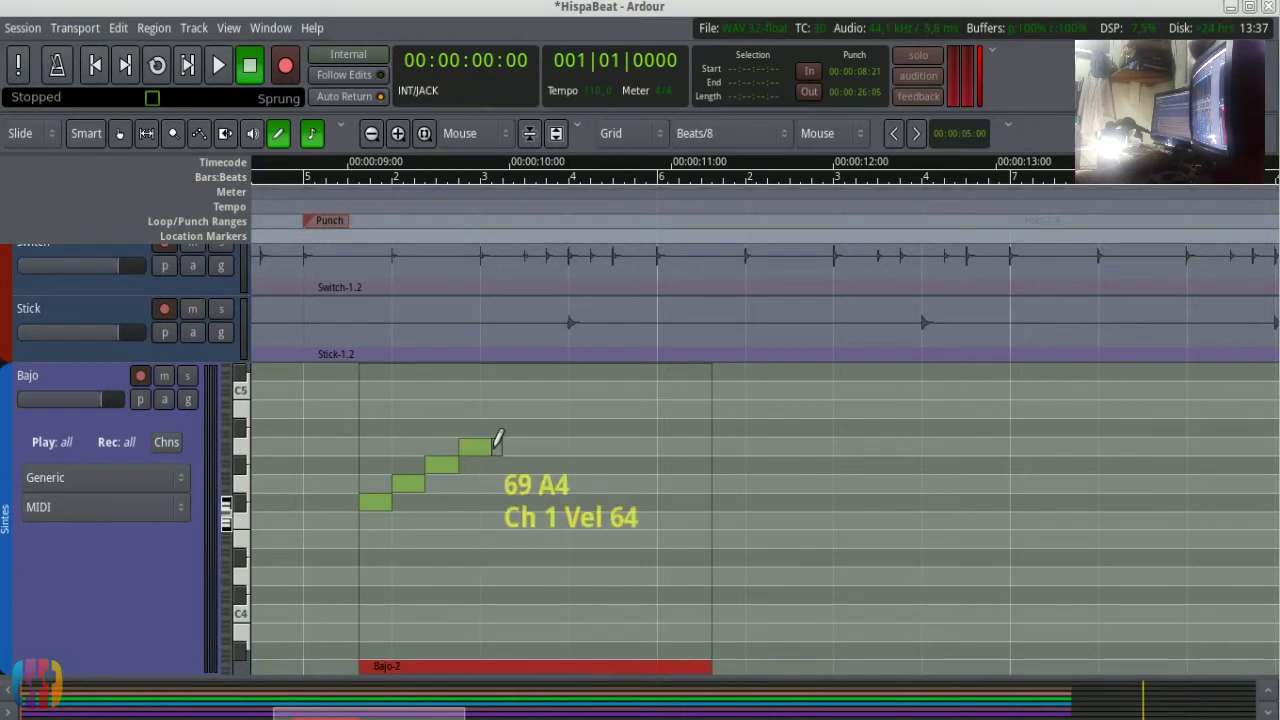
Step: Leave note editing and move the Bajo region with the four notes to the start of bar 5
left_click(312, 135)
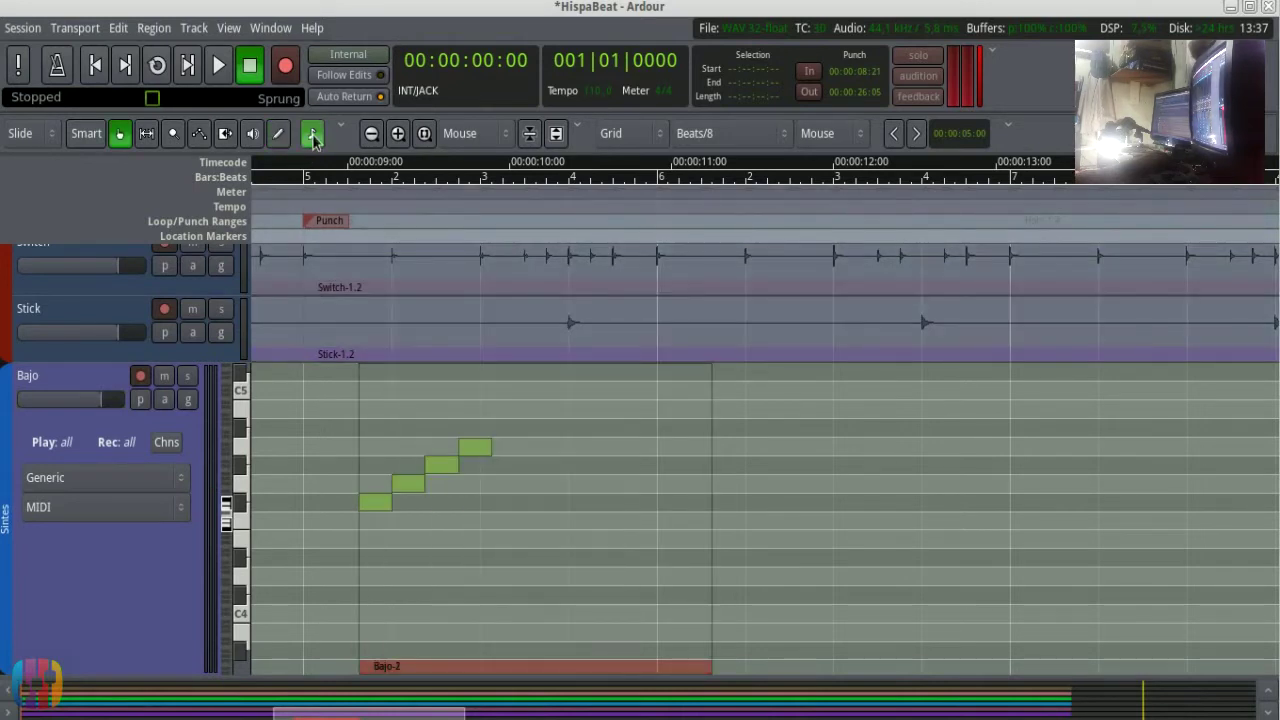
left_click(313, 140)
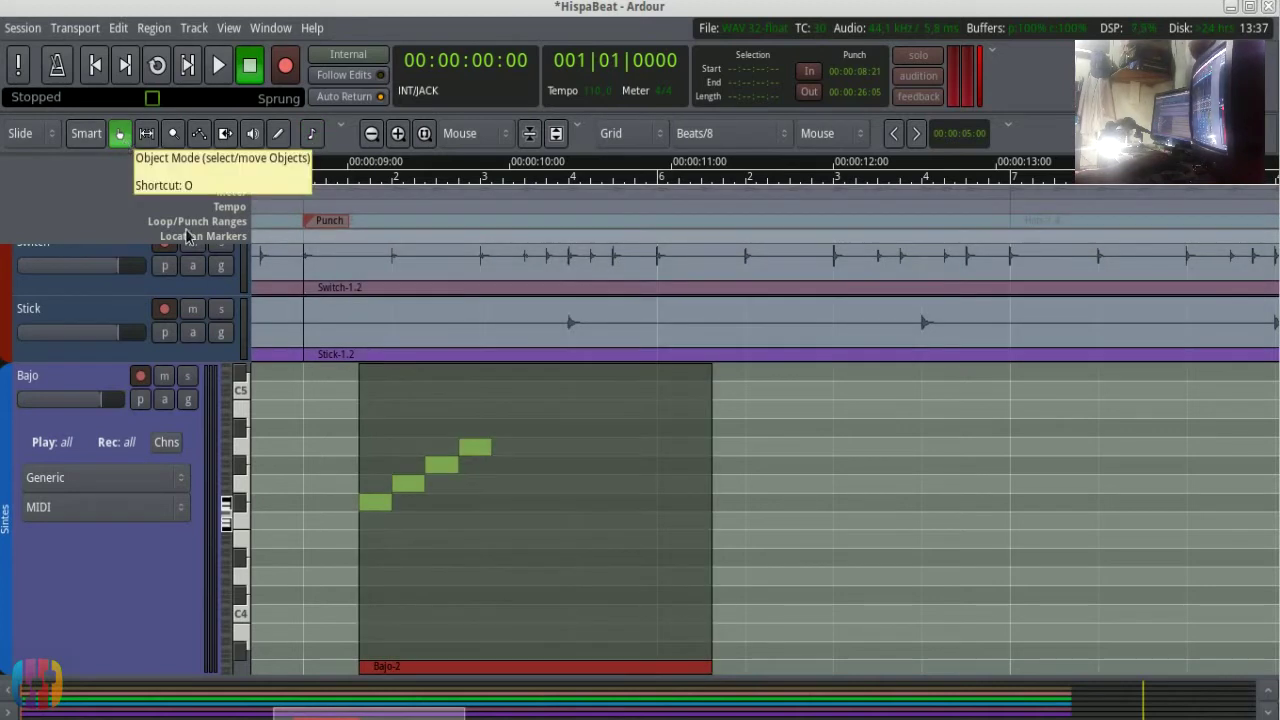
left_click_drag(420, 394, 364, 395)
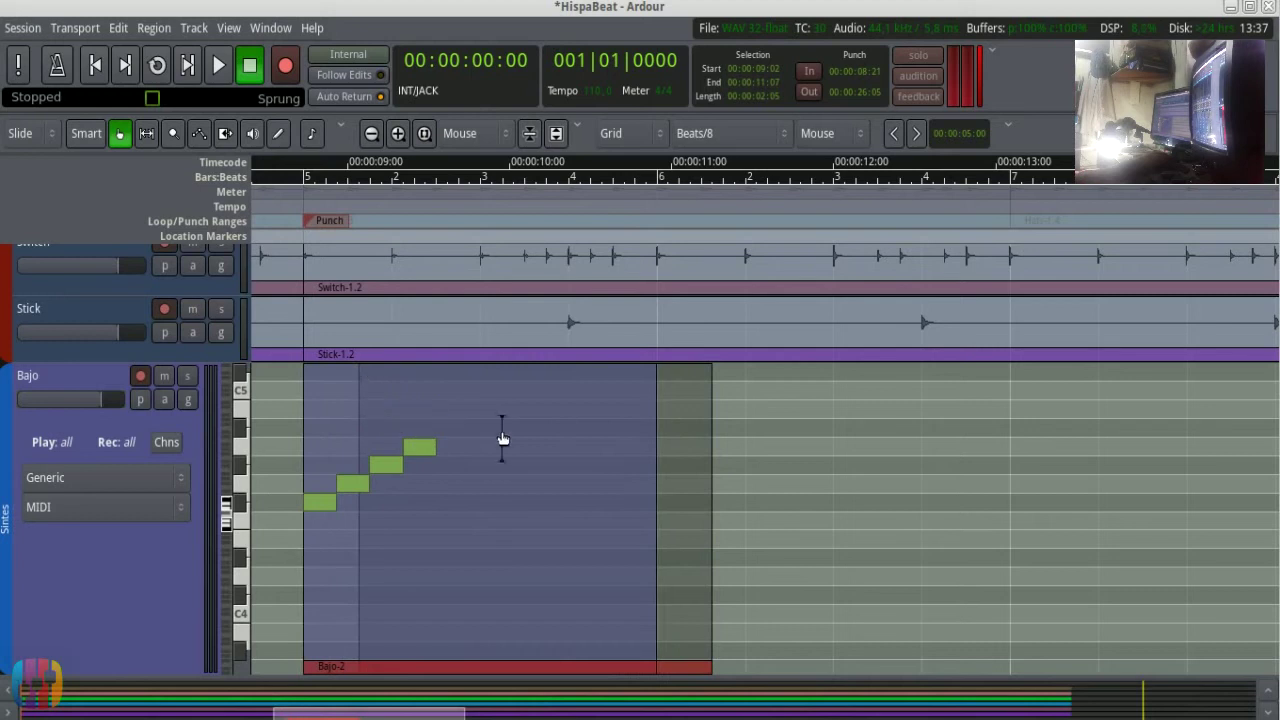
Step: Remove the leftover Bajo-1 region that overlaps the four-note region on the Bajo track
right_click(705, 457)
mouse_move(740, 467)
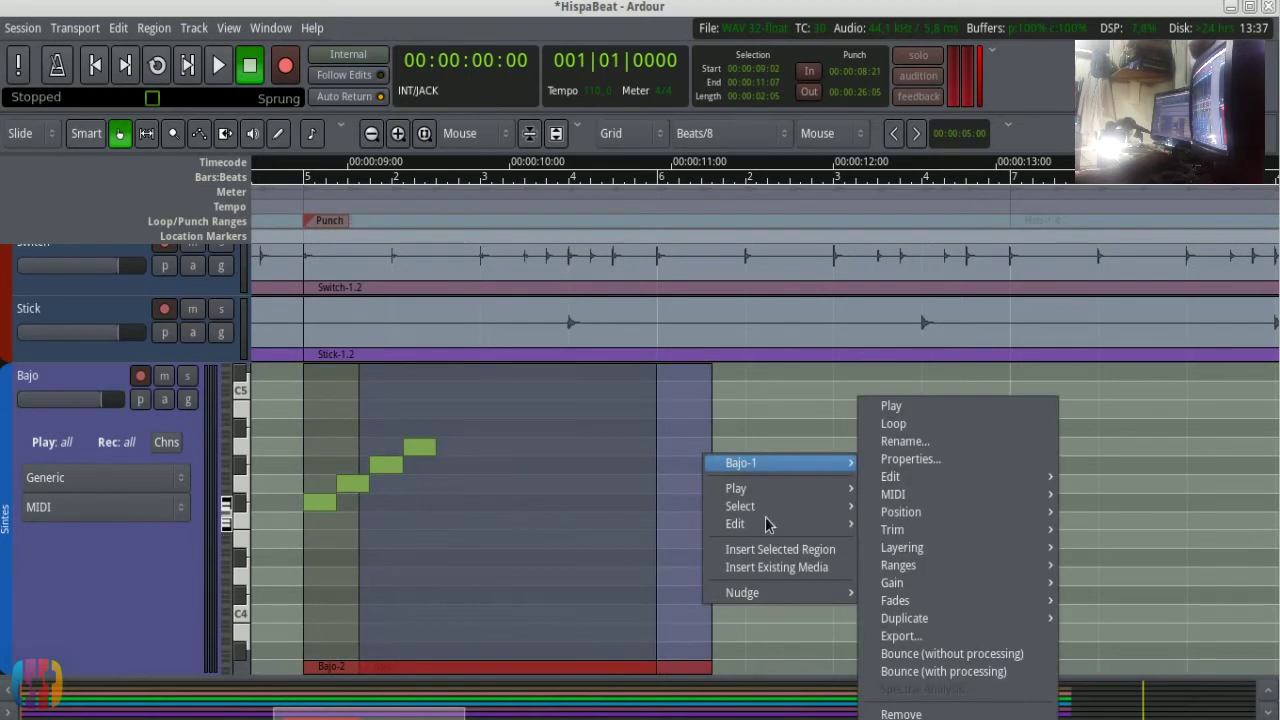
mouse_move(770, 524)
left_click(908, 528)
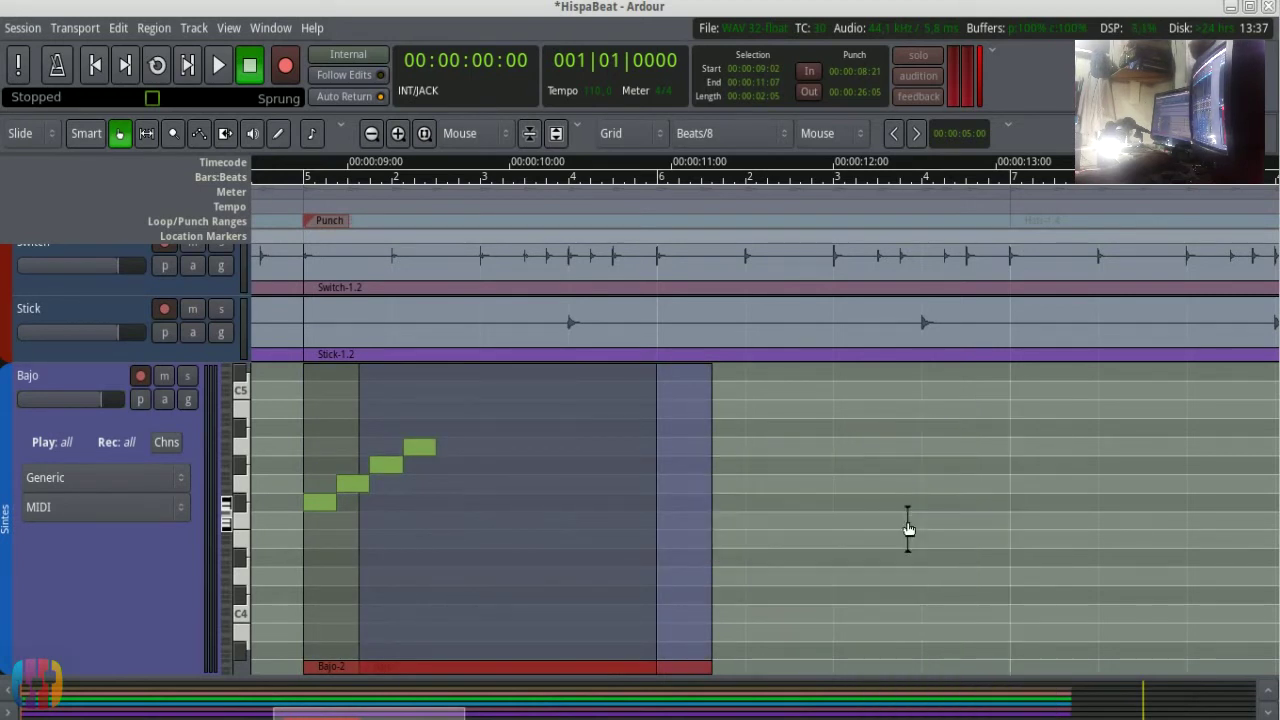
Step: Play the session from the start of bar 5 to hear the Bajo notes together with the drums
key("space")
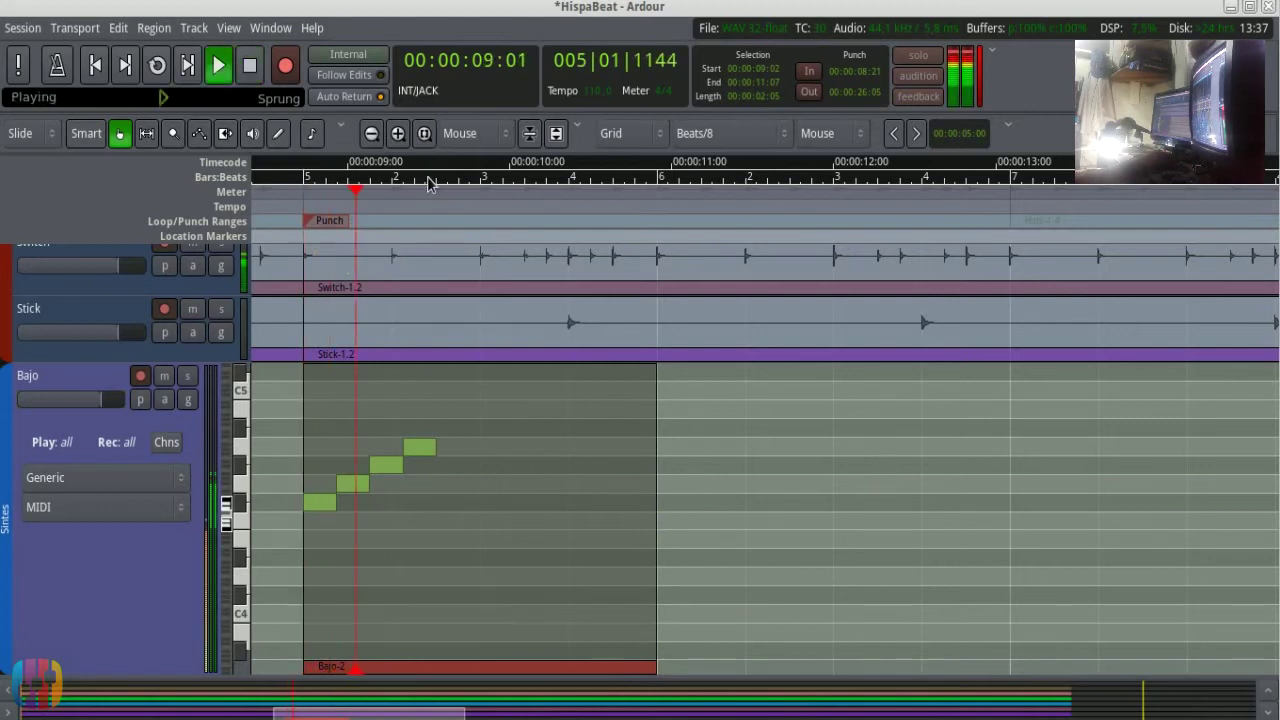
key("space")
key("space")
key("space")
key("space")
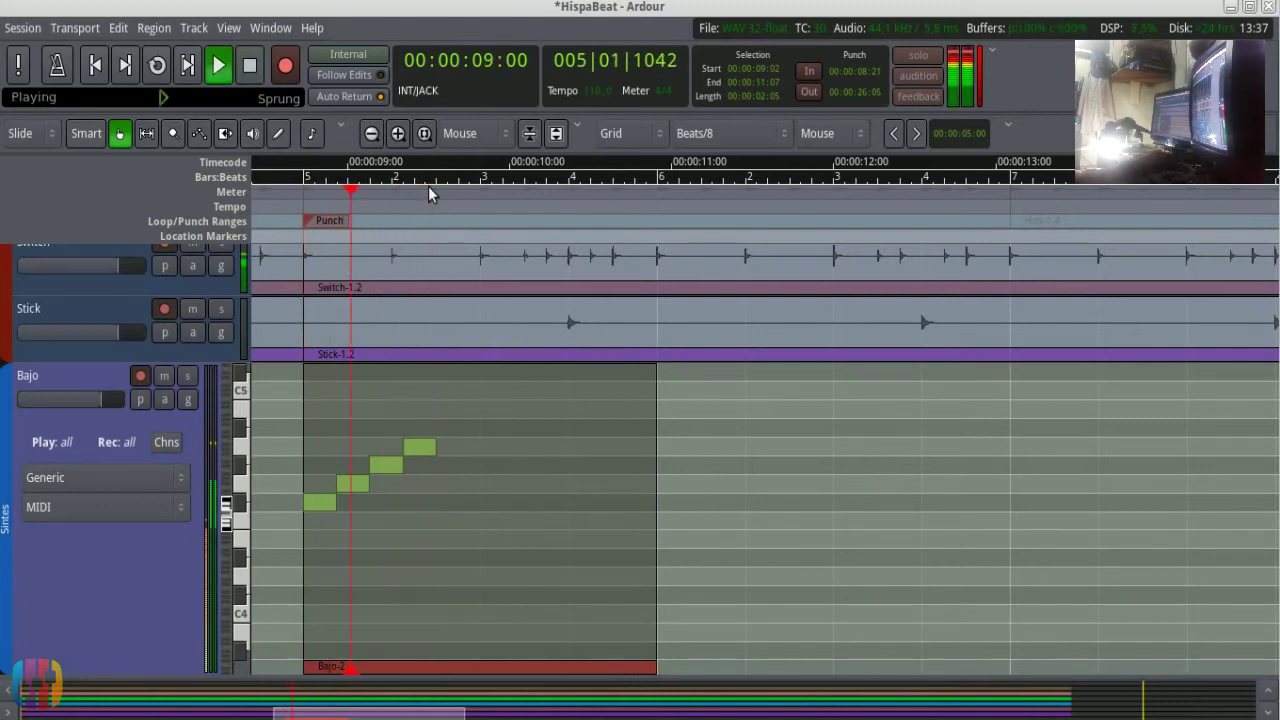
key("space")
Step: Solo the Bajo track and play its notes alone from bar 5
left_click(187, 376)
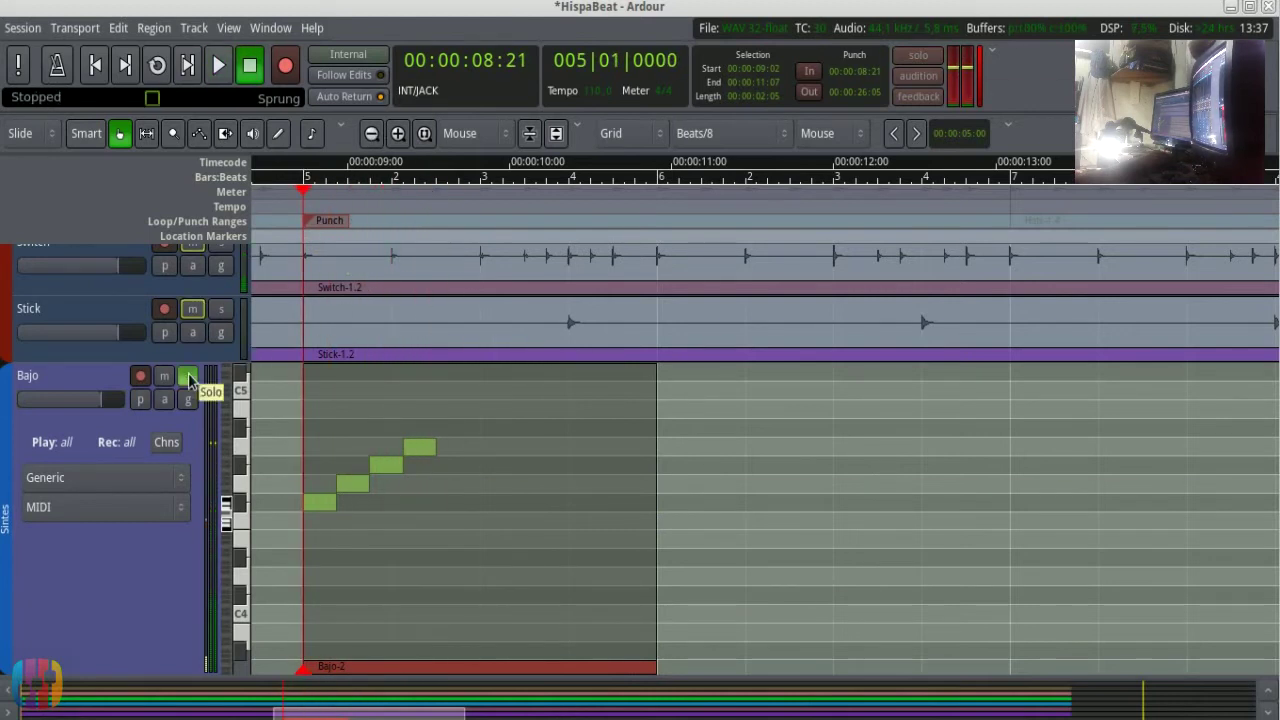
key("space")
key("space")
key("space")
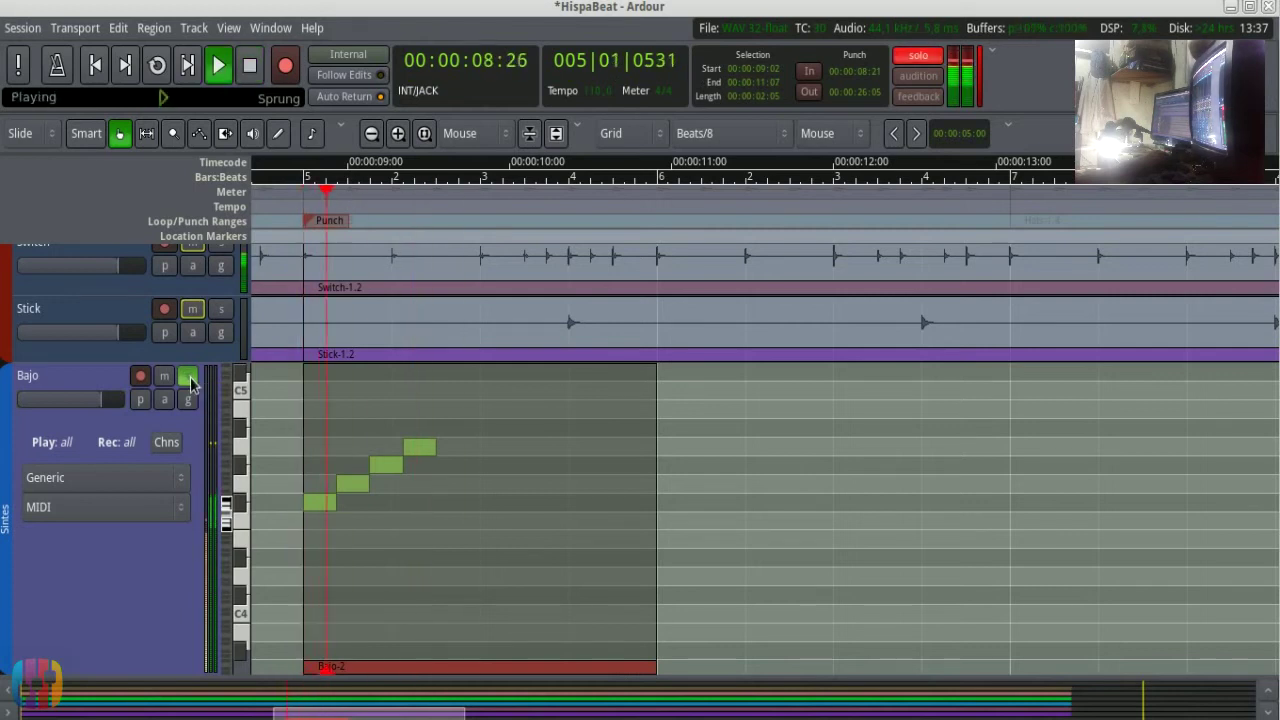
key("space")
Step: Draw A#4 after the fourth note, continue down through A4, G#4, G4, F#4, F4 and E4 to bar 6, and play the phrase back
key("d")
key("Escape")
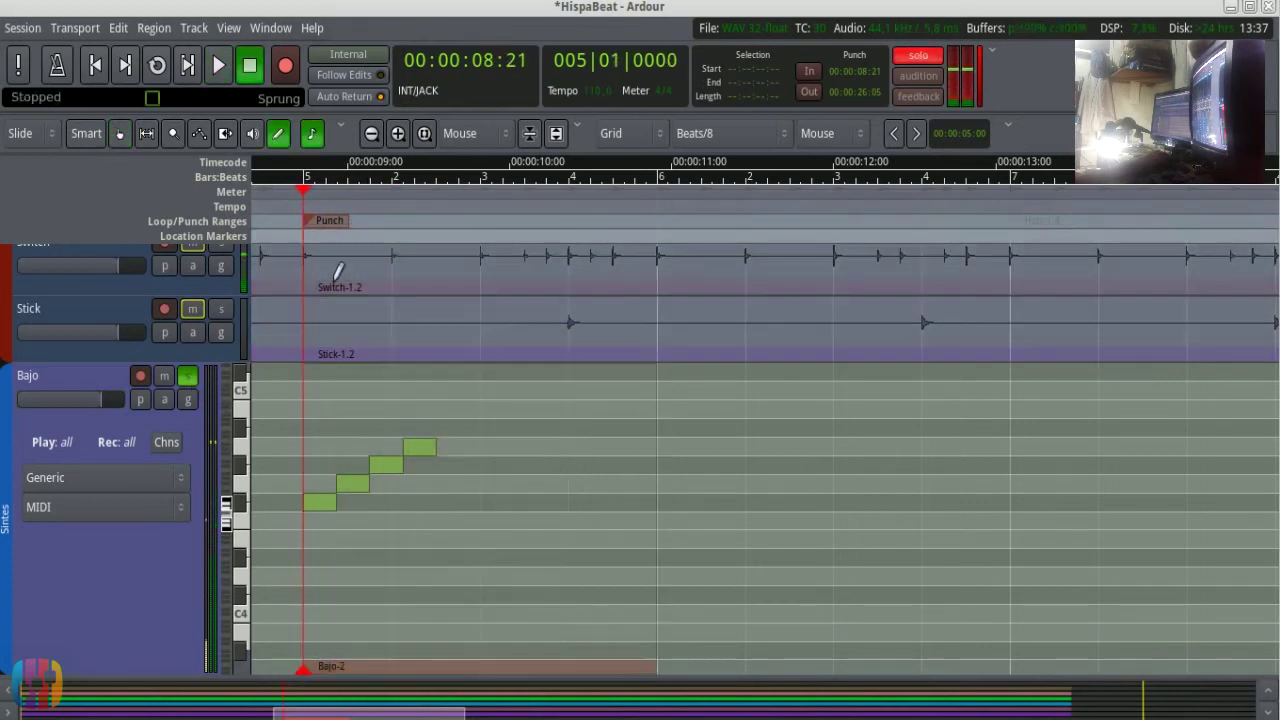
left_click(450, 428)
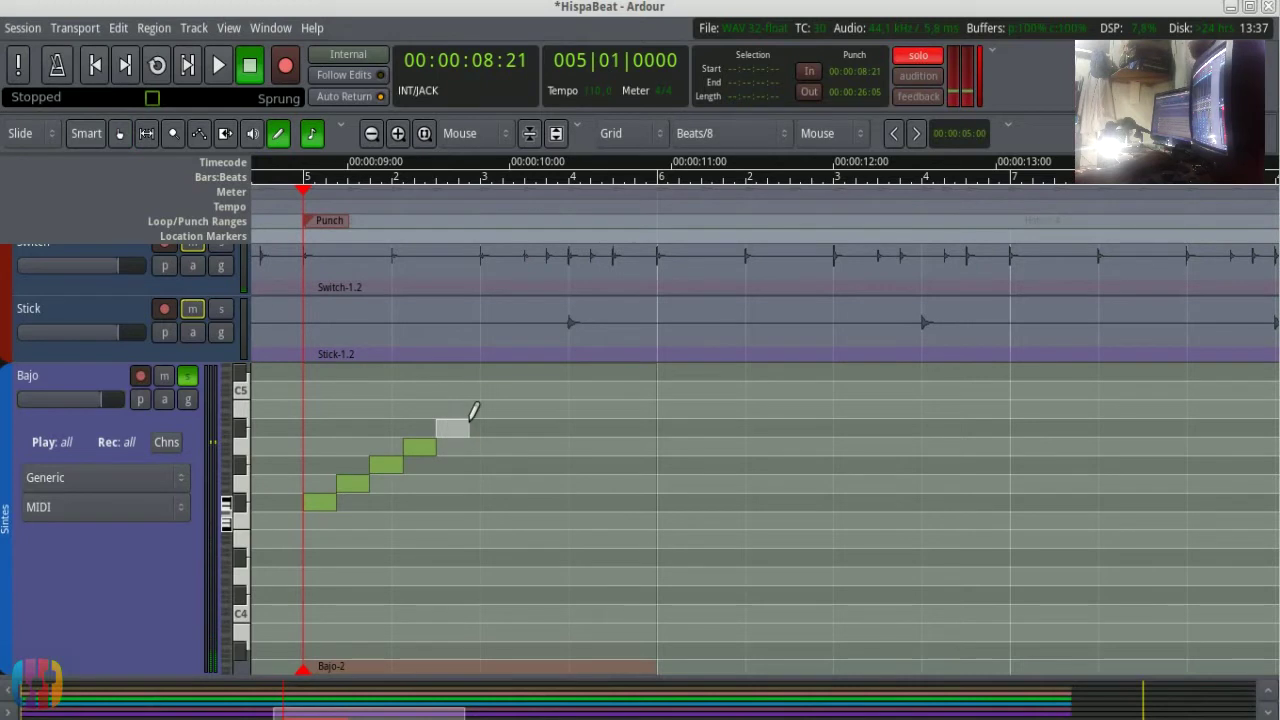
left_click(476, 446)
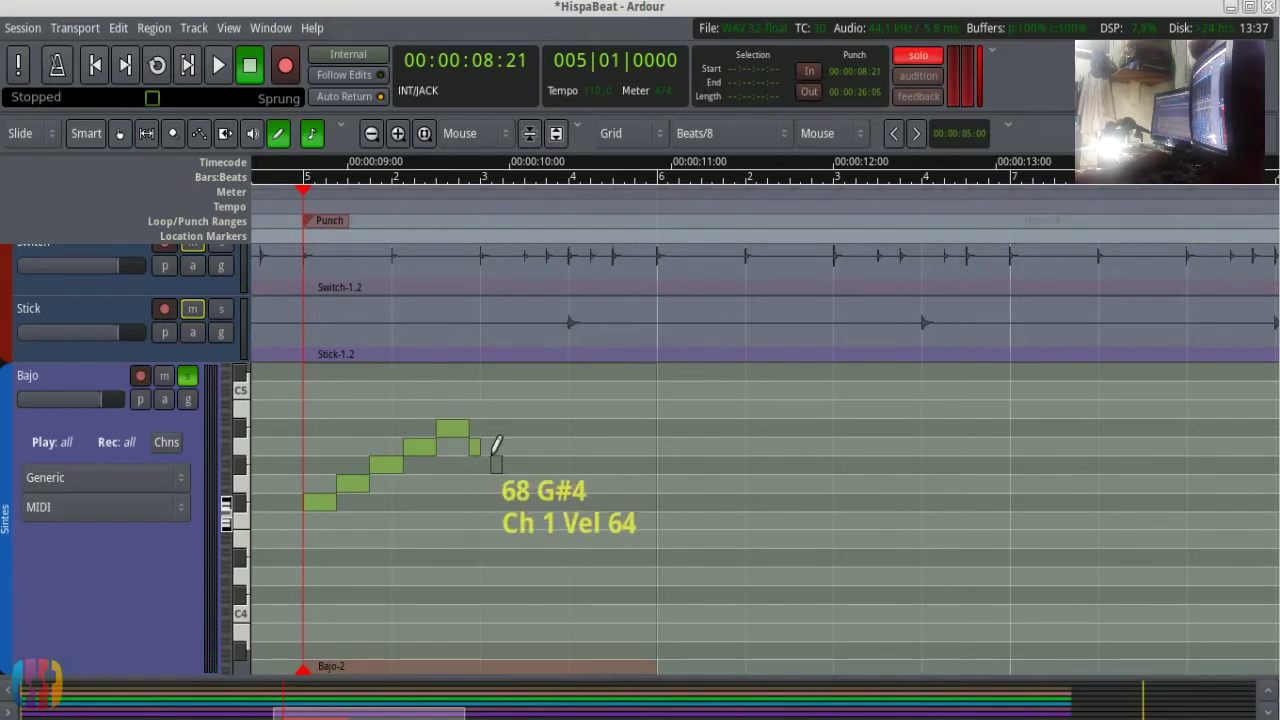
left_click(492, 464)
left_click_drag(516, 482, 554, 476)
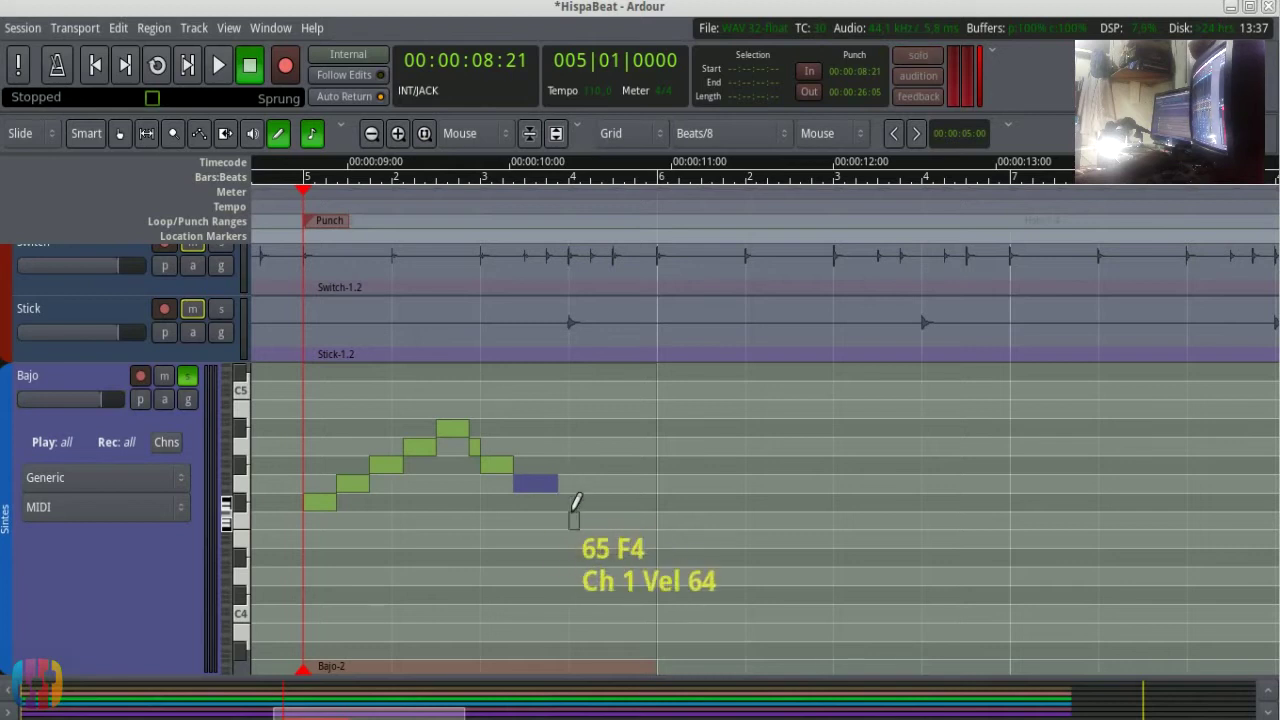
left_click(562, 502)
left_click_drag(572, 520, 612, 520)
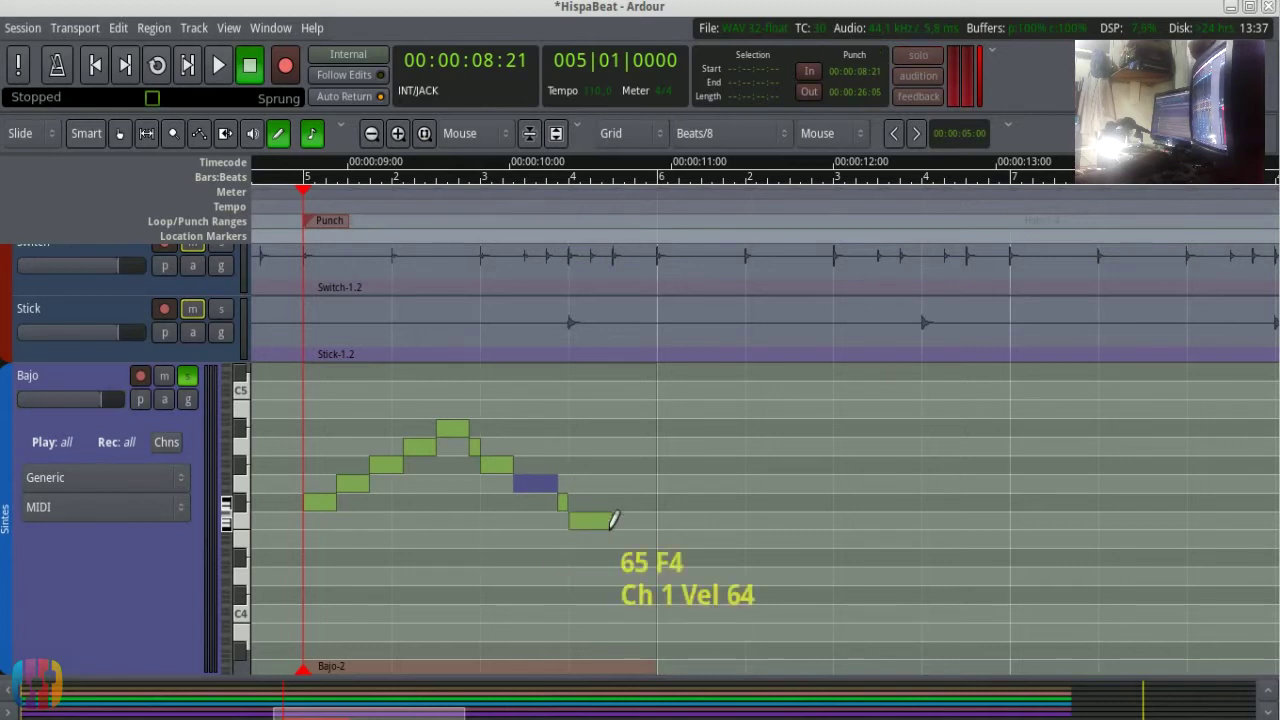
left_click(652, 540)
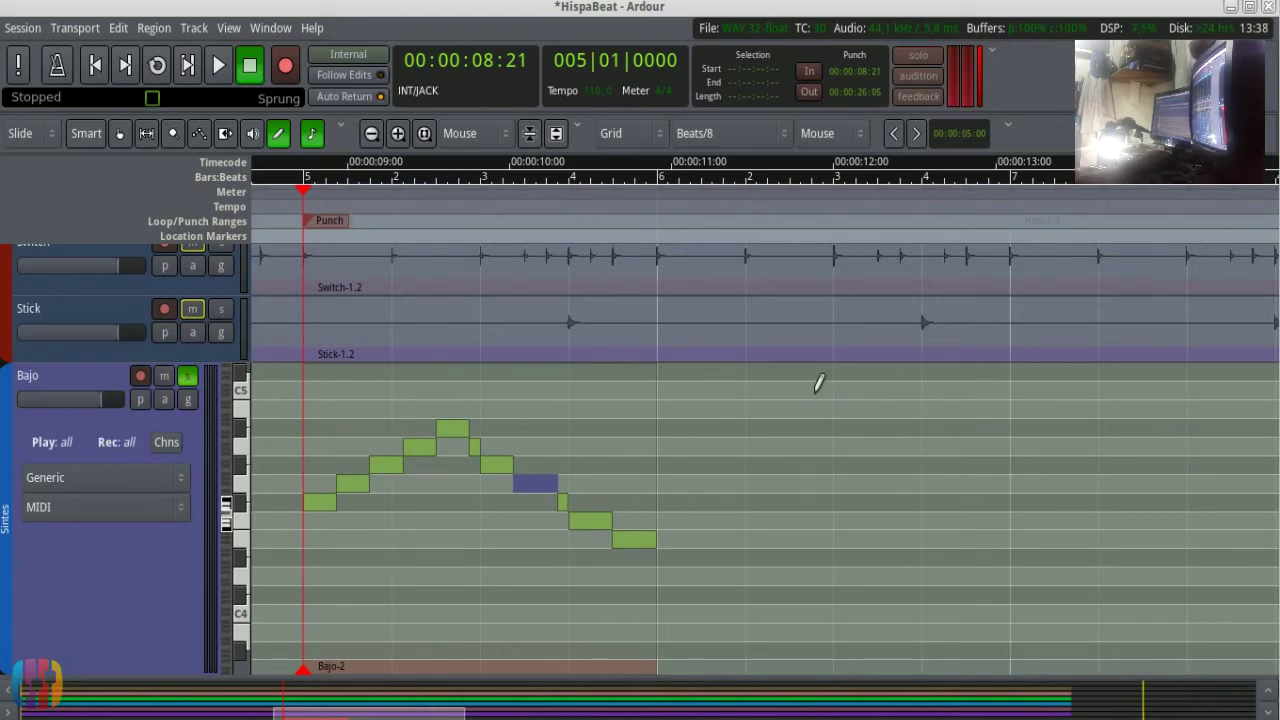
key("space")
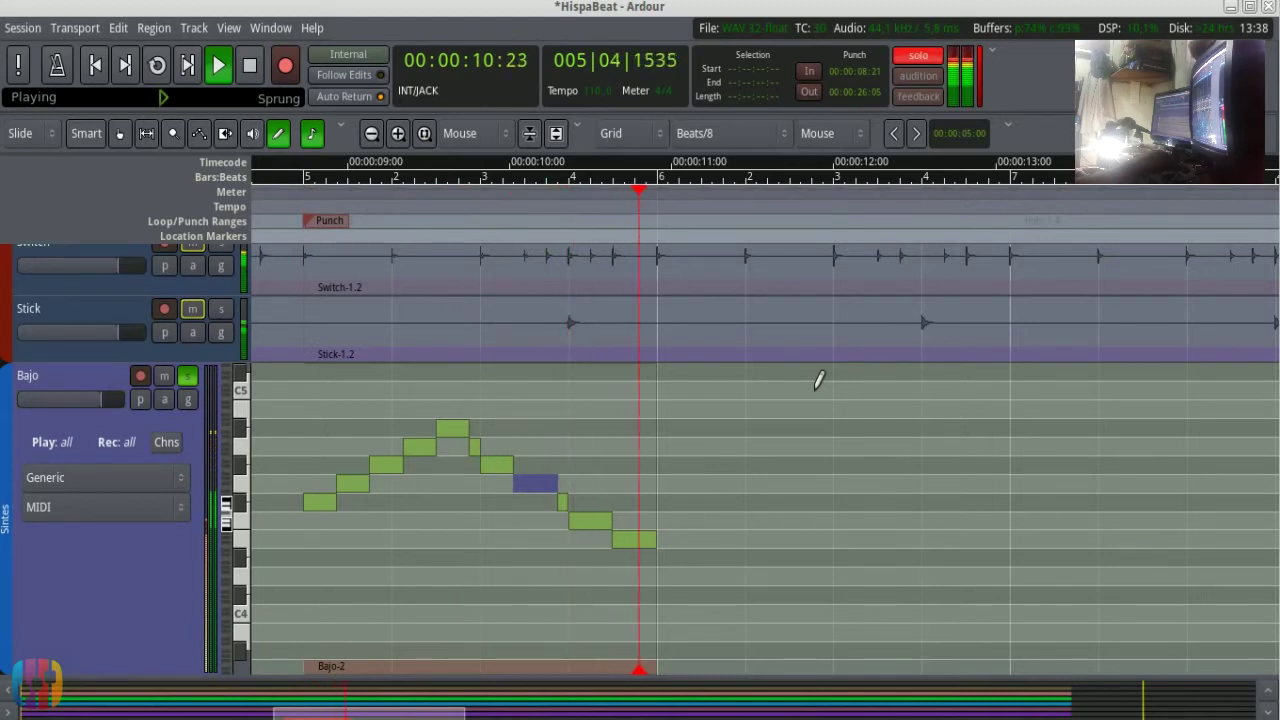
key("space")
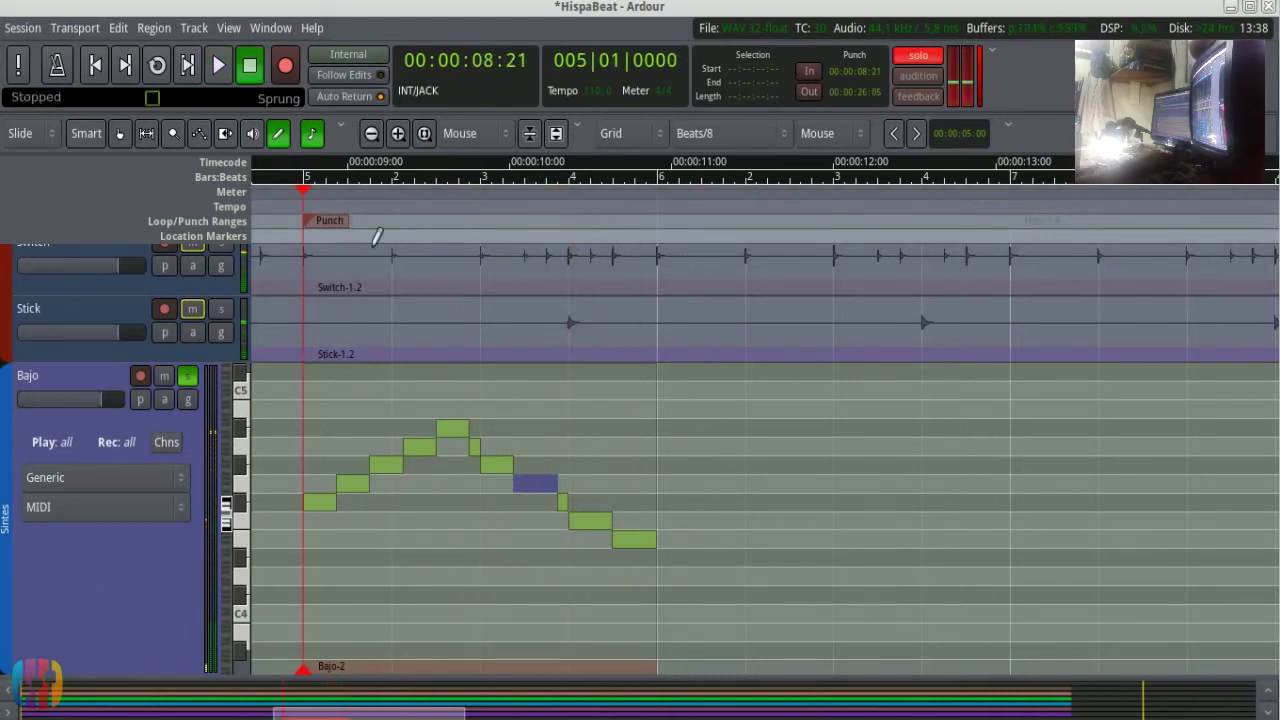
Step: Leave note editing and delete the Bajo-2 region so the Bajo track is empty
left_click(311, 133)
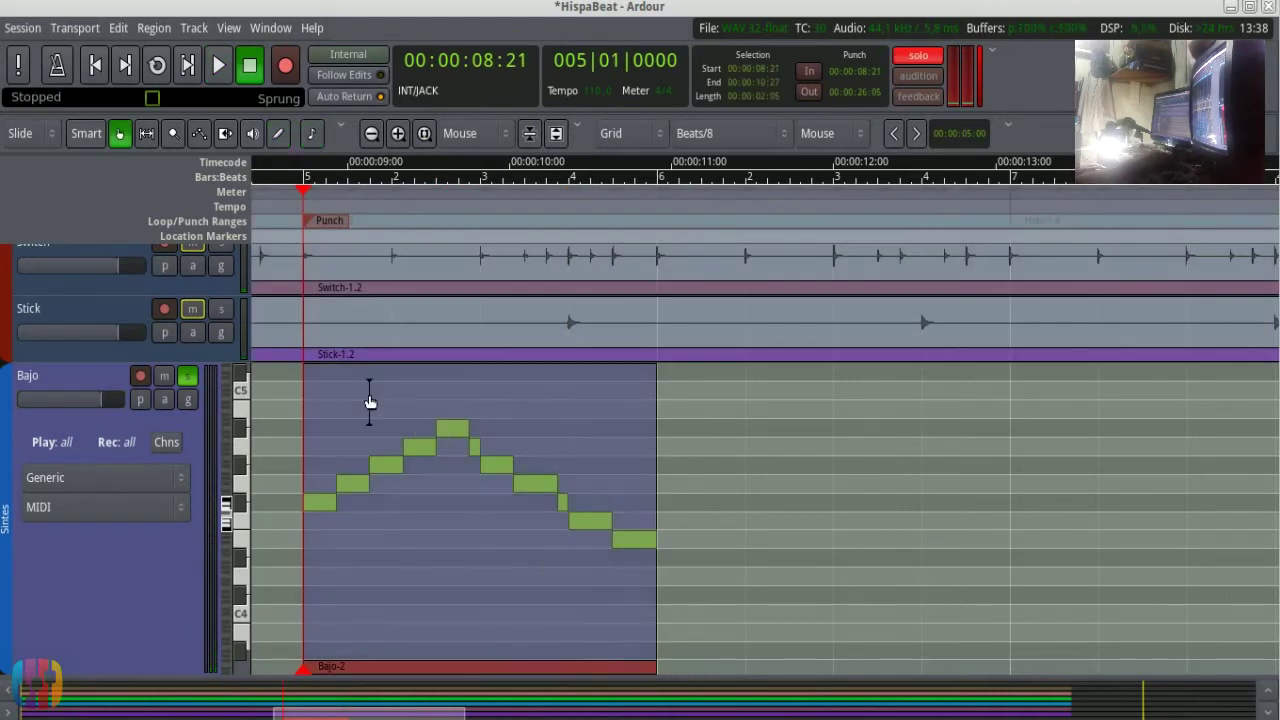
key("Delete")
key("minus")
key("minus")
key("minus")
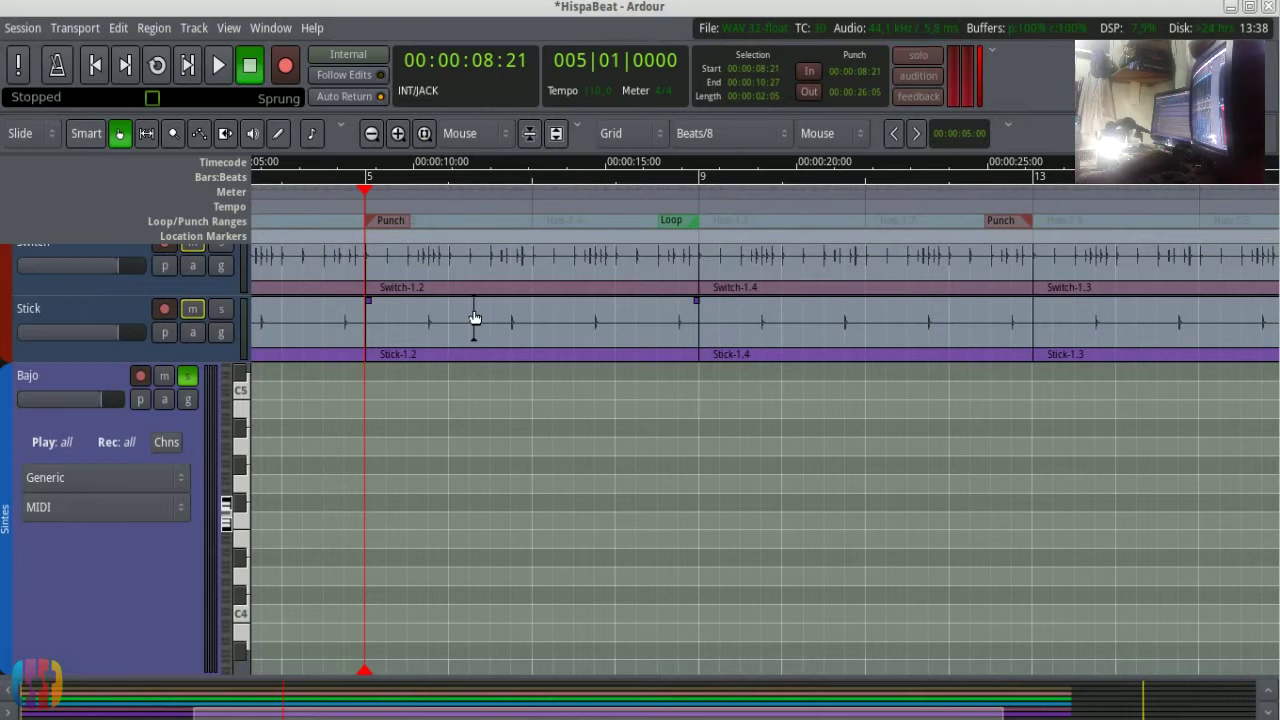
key("minus")
key("minus")
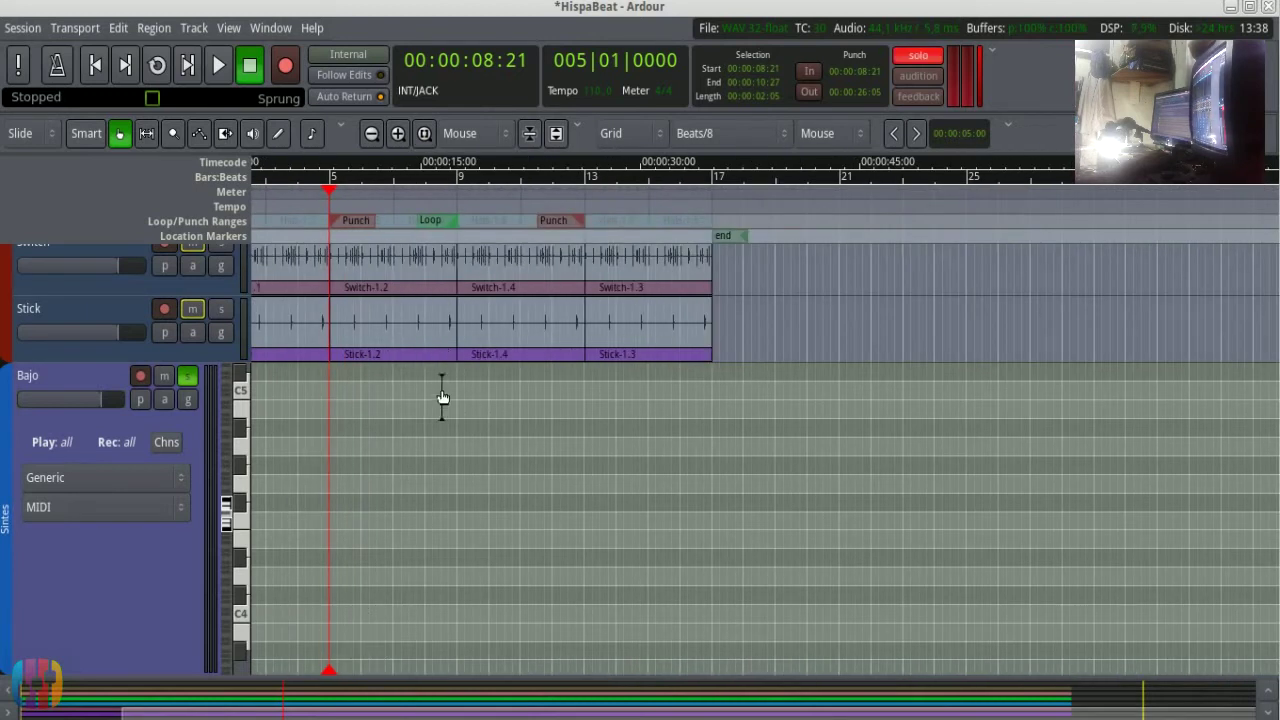
scroll(443, 400, "left", 1)
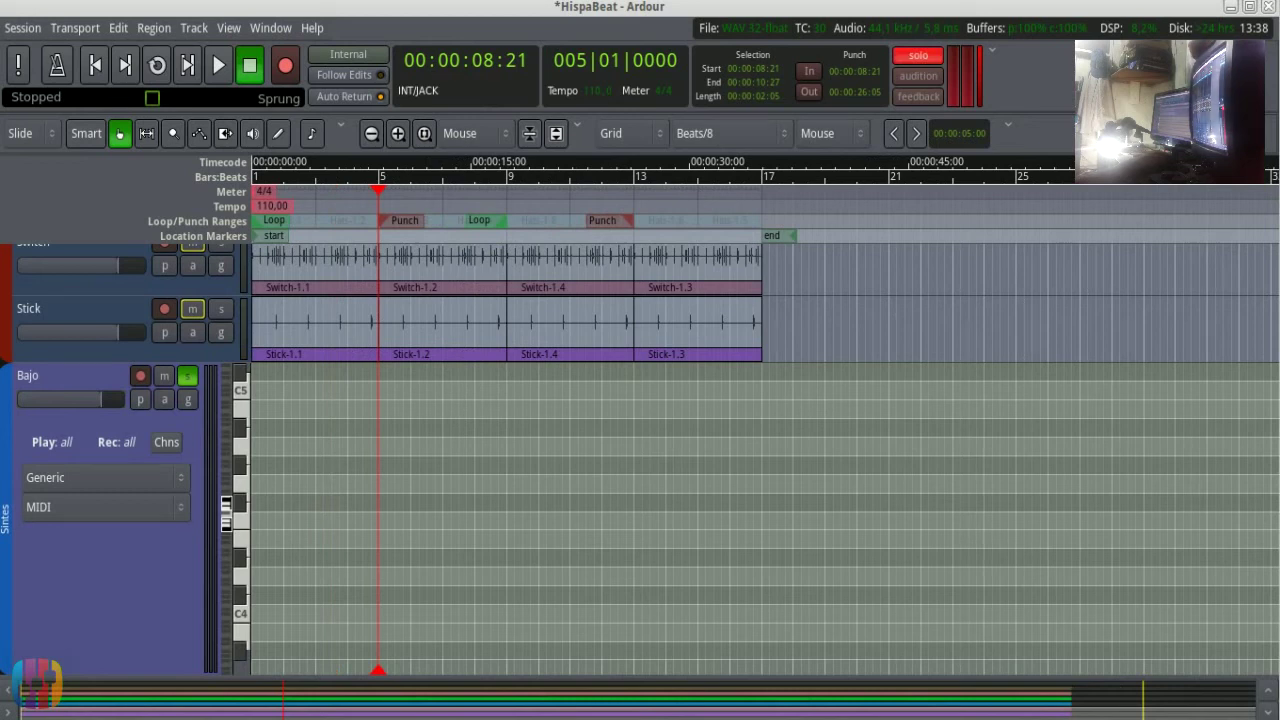
Step: Show the mixer and open the Calf Monosynth instrument of the Bajo strip with its whole interface in view
key("alt+m")
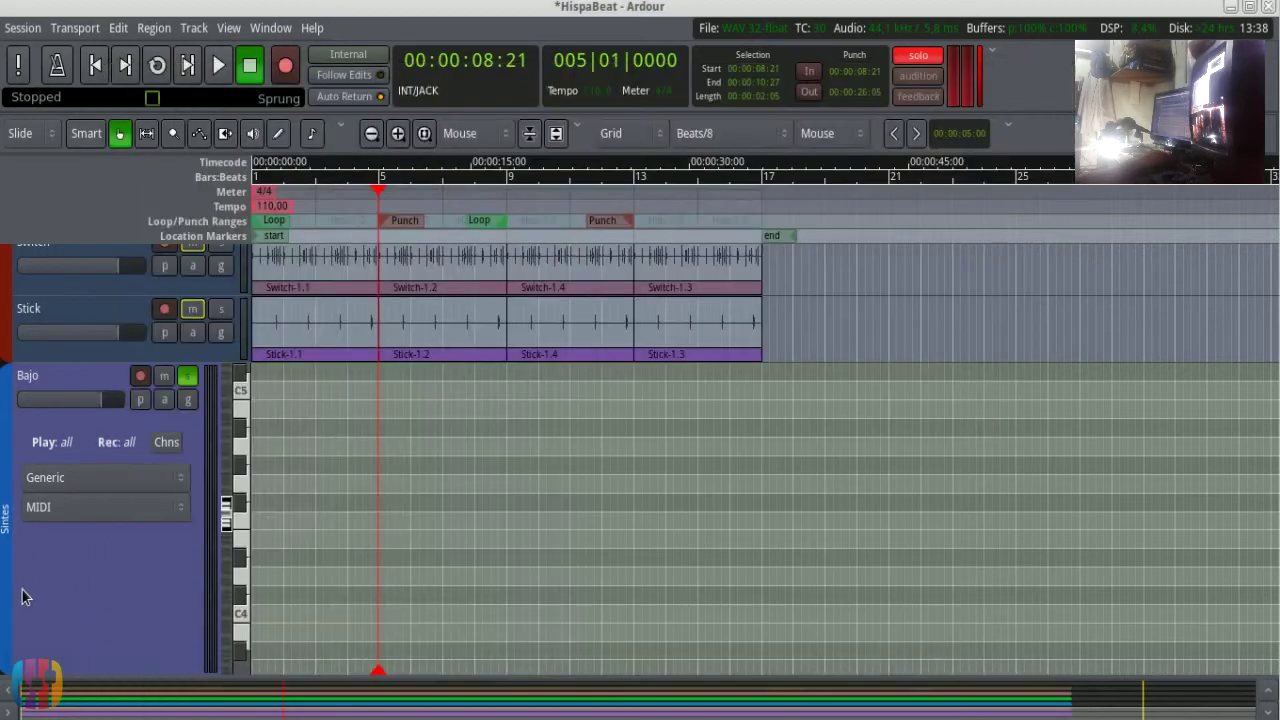
left_click(55, 590)
key("alt+m")
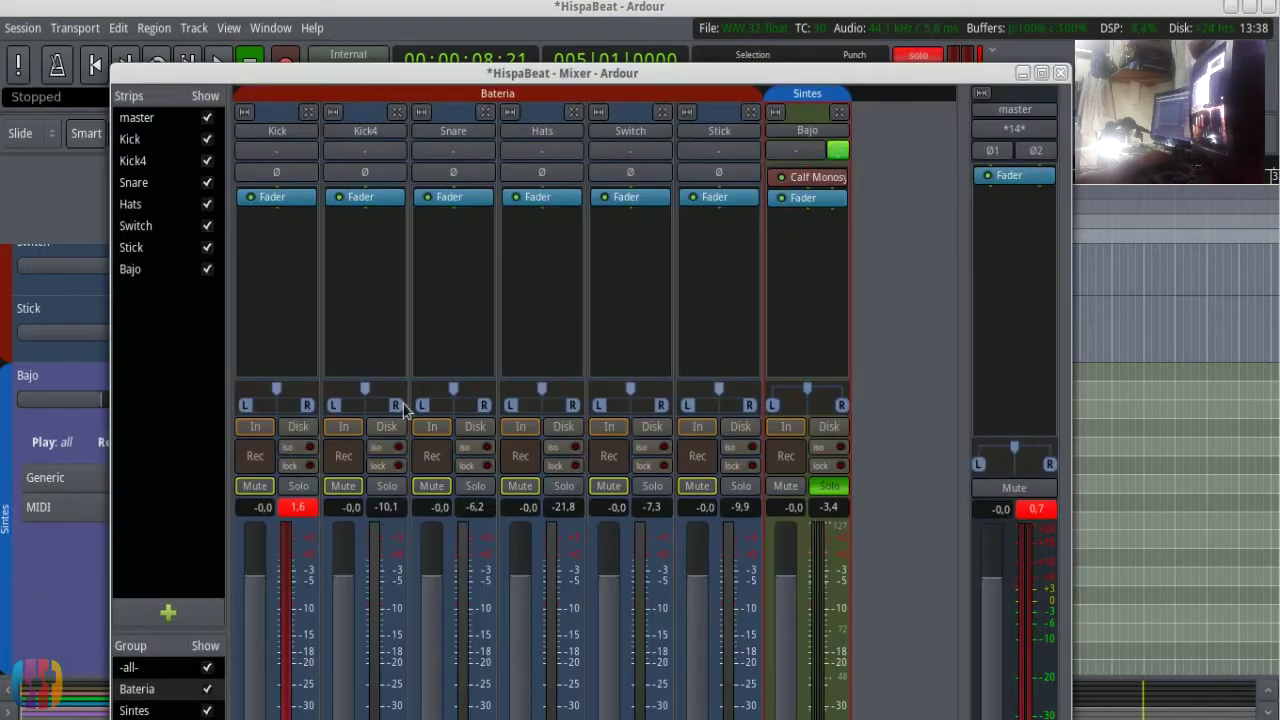
double_click(826, 183)
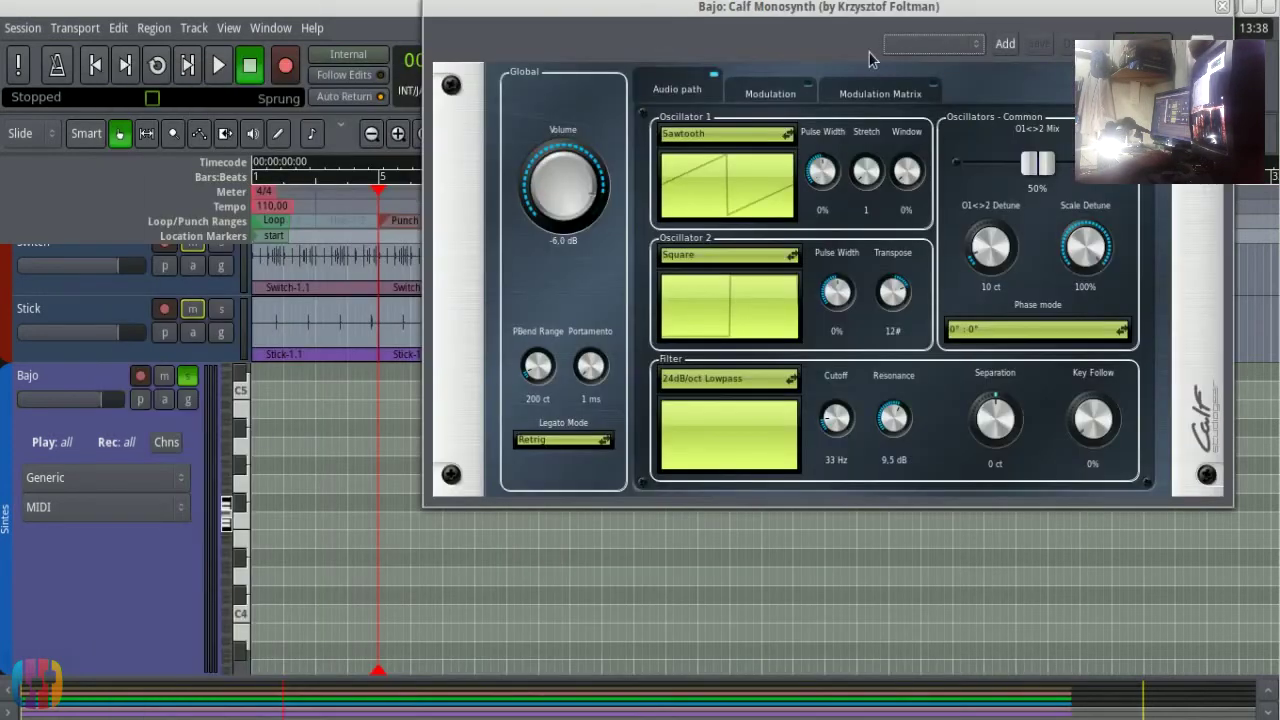
left_click_drag(881, 12, 763, 103)
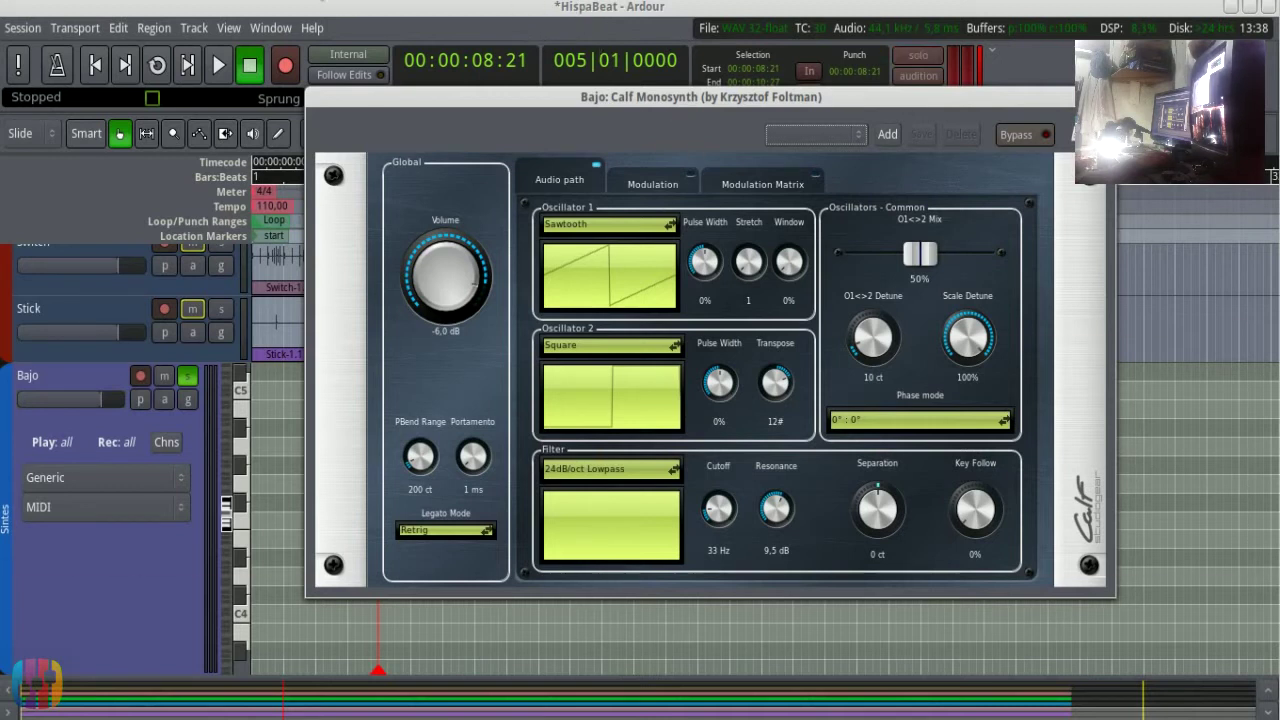
key("alt+m")
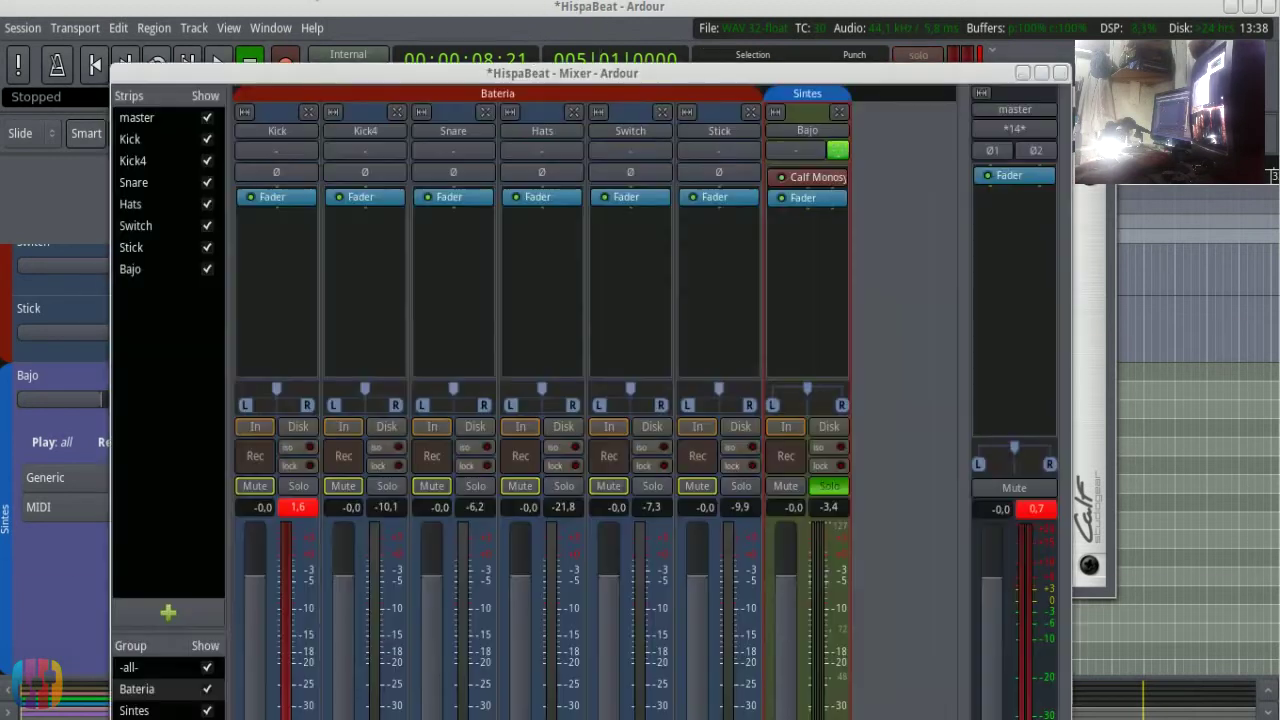
left_click(813, 153)
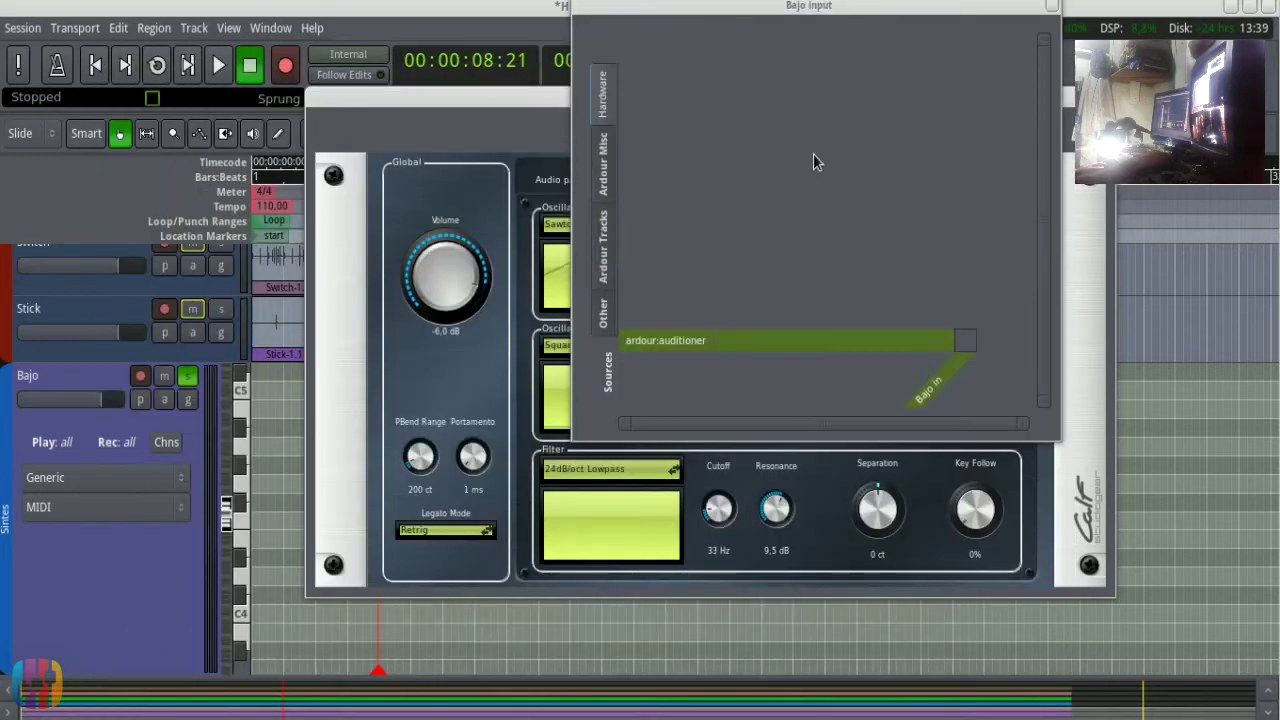
left_click(1052, 7)
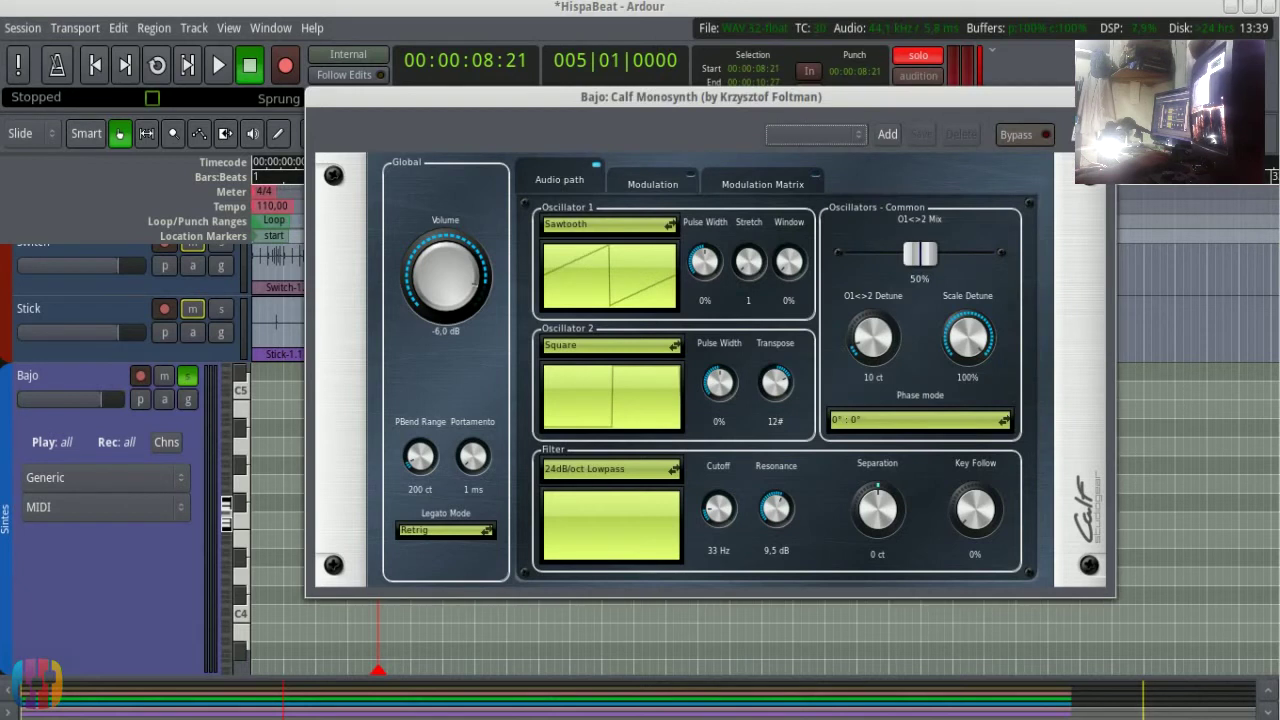
Step: Connect the Oxygen 49 MIDI 1 capture port to the Bajo track's MIDI input in its input routing
key("alt+m")
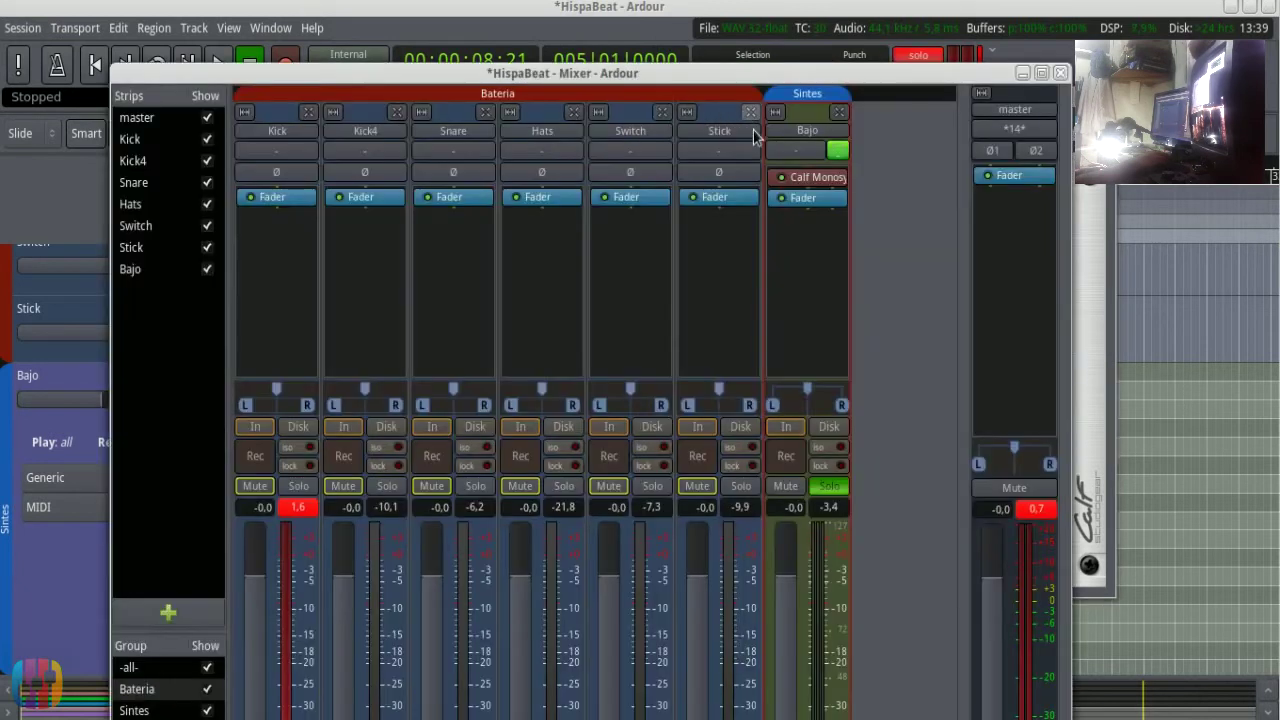
left_click(805, 155)
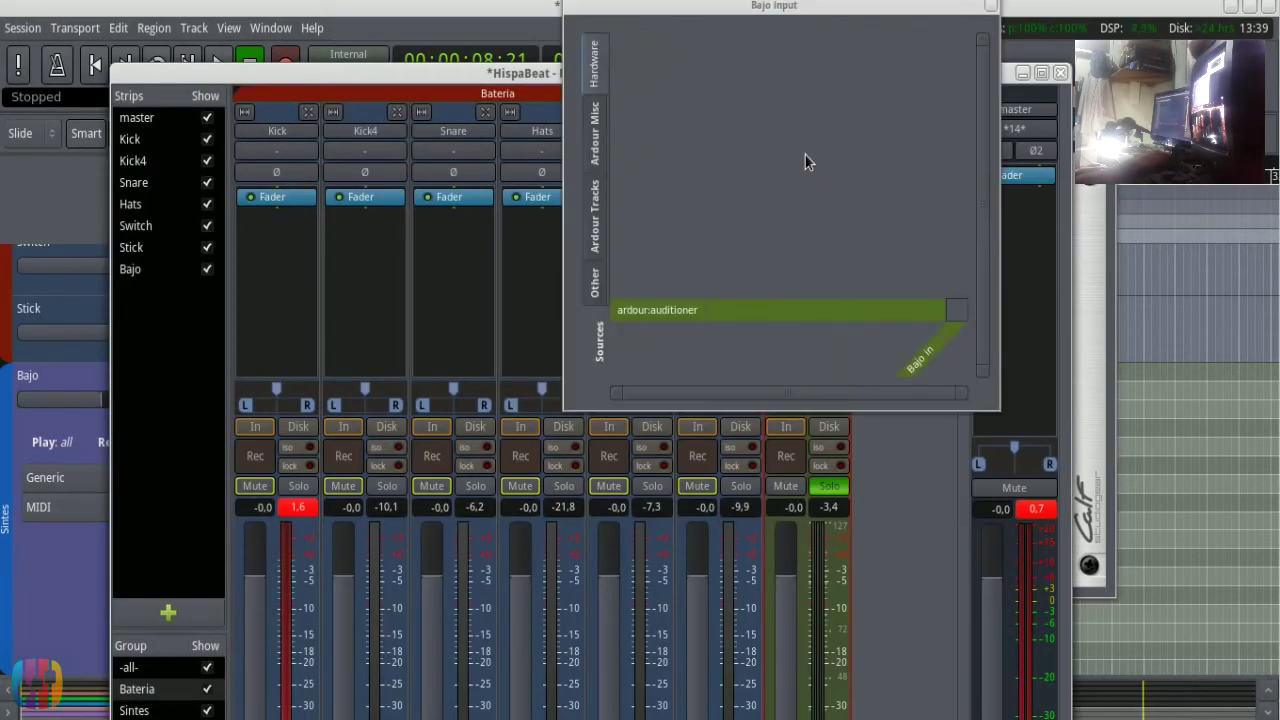
left_click(593, 128)
left_click(597, 193)
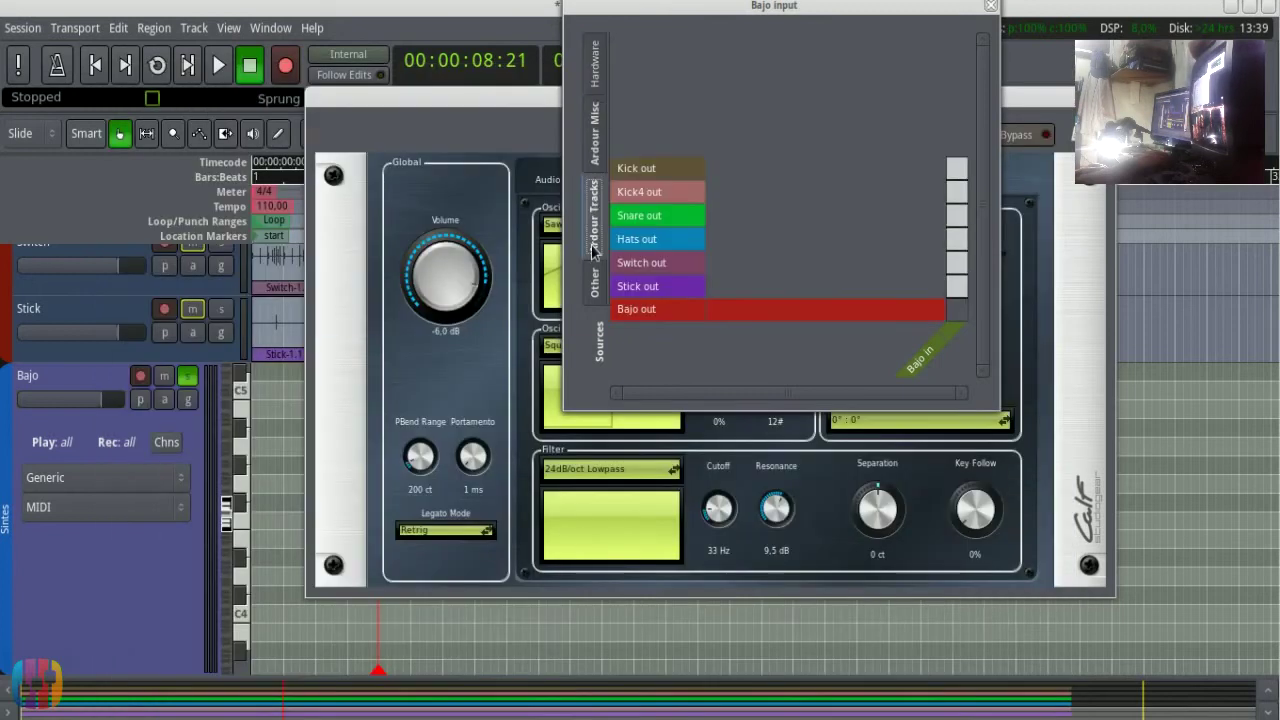
left_click(595, 280)
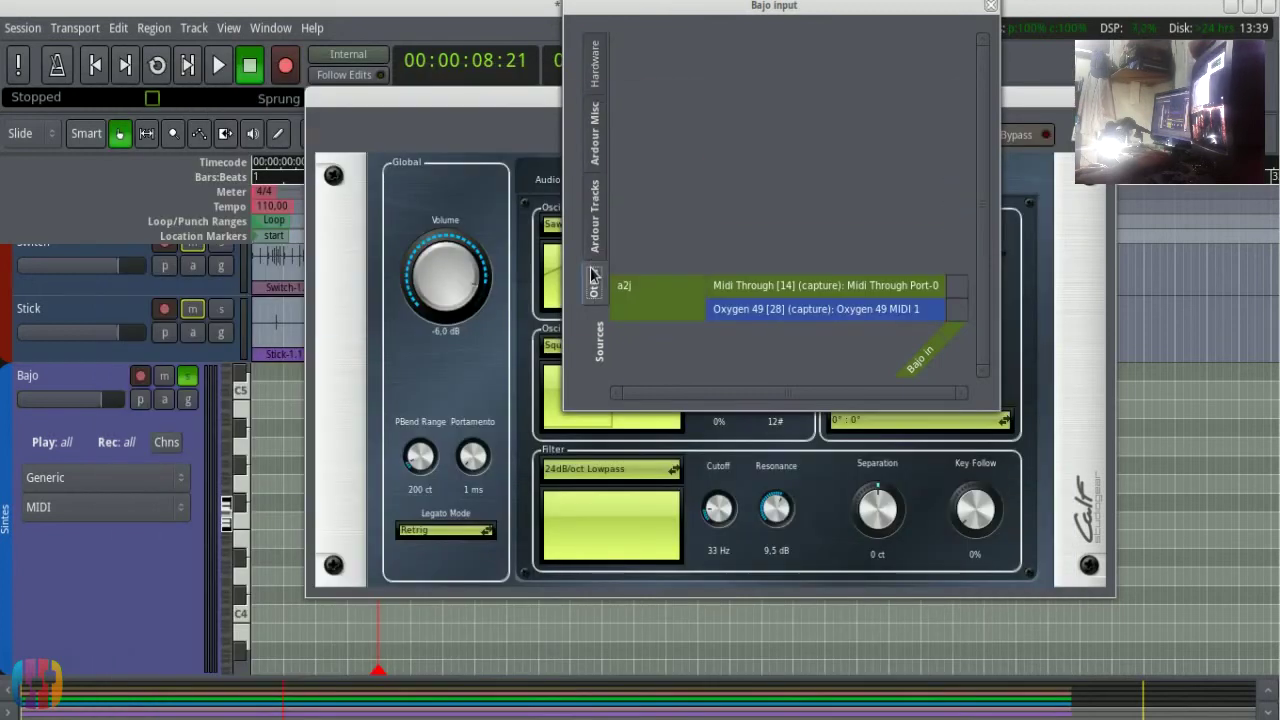
left_click(955, 317)
left_click(596, 62)
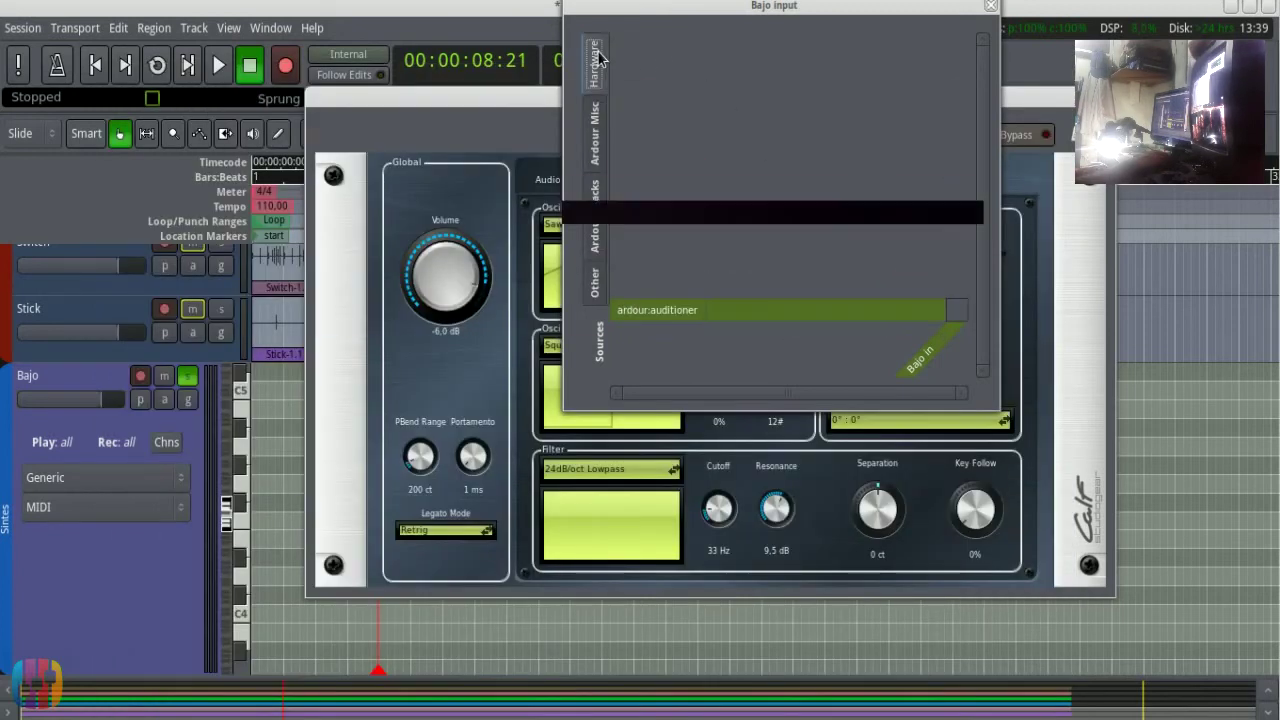
left_click(596, 287)
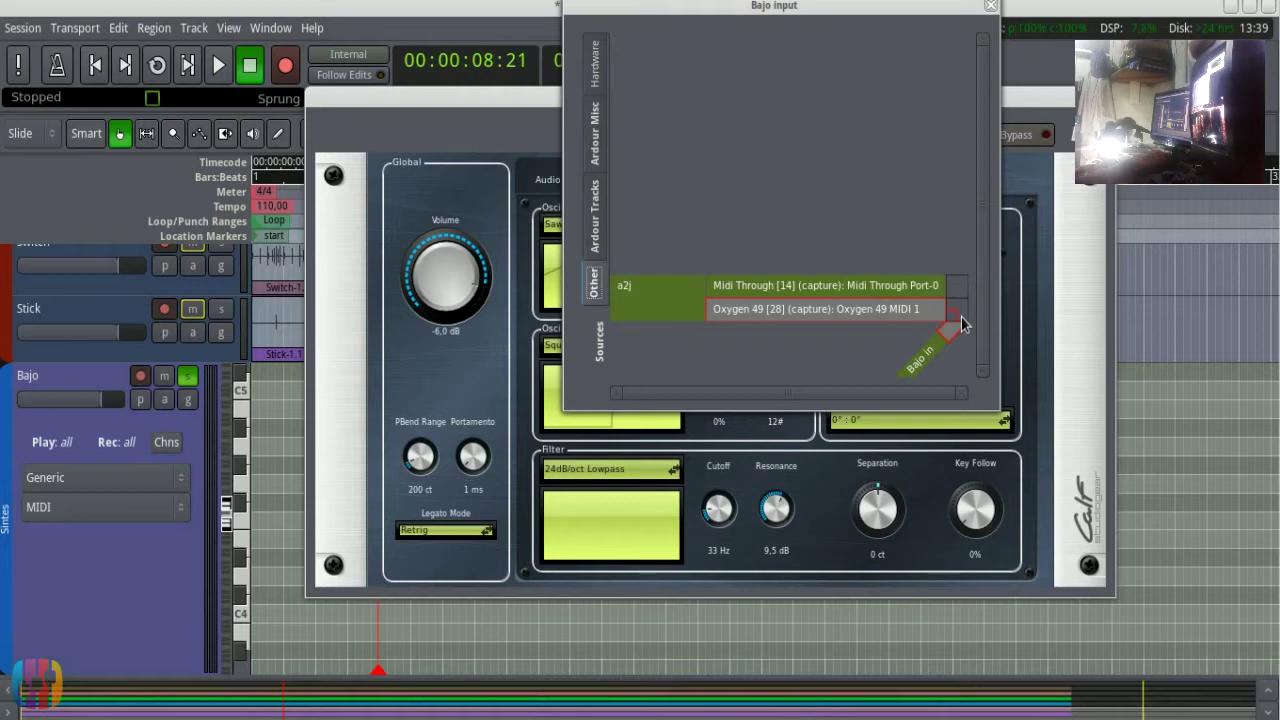
left_click(961, 316)
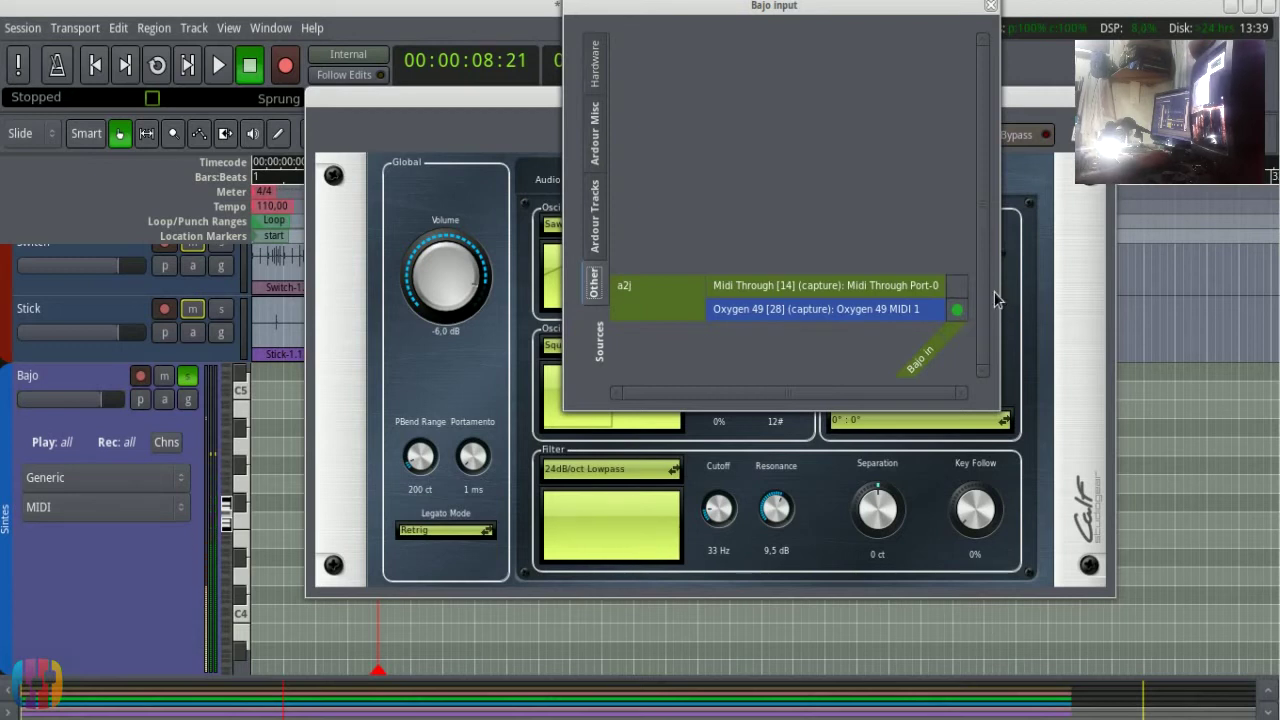
left_click(991, 7)
Step: Change the Oscillator 1 waveform of the Calf Monosynth to Dark Pad
left_click_drag(963, 104, 901, 98)
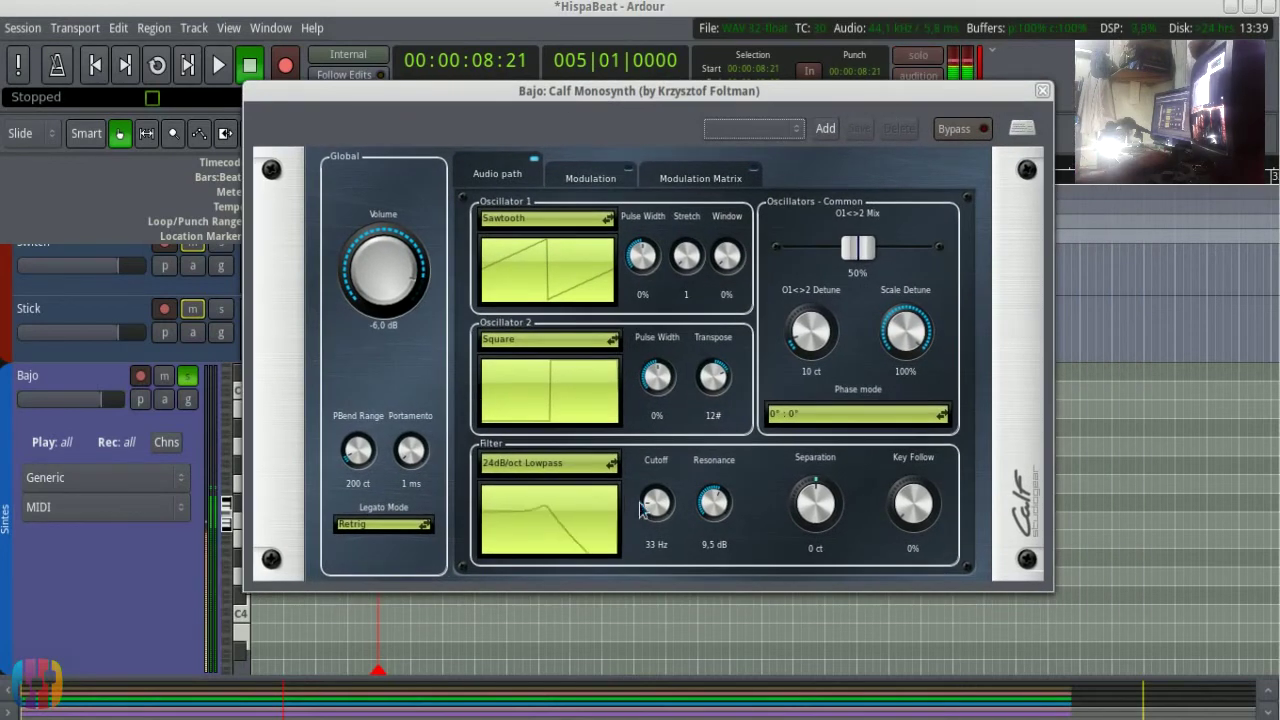
scroll(604, 220, "down", 7)
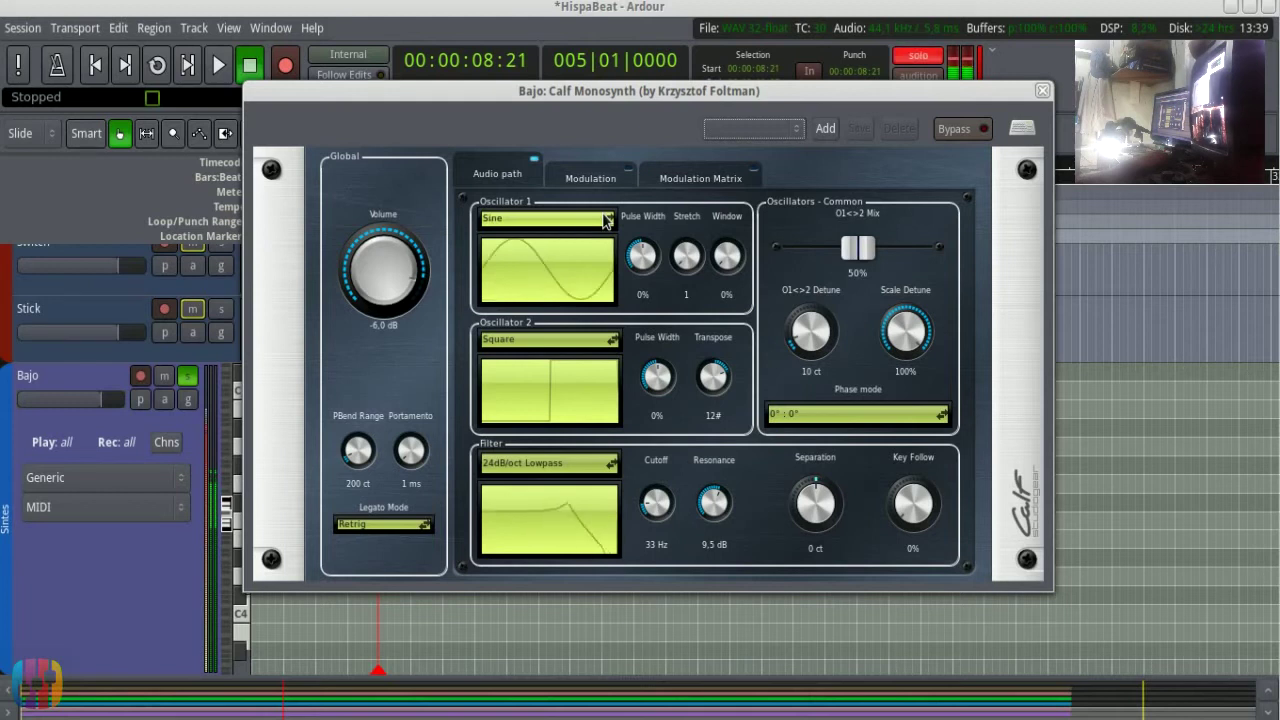
scroll(604, 220, "down", 4)
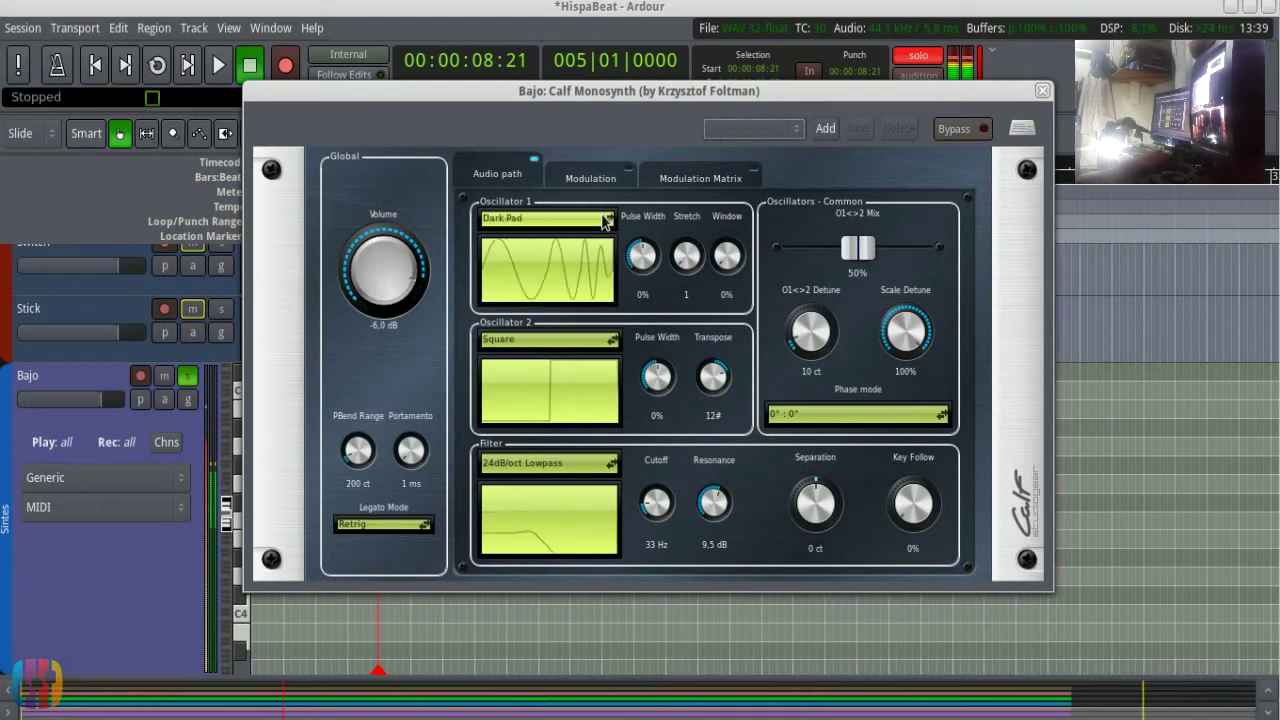
Step: Load the Bass2-Altiplane preset in the Calf Monosynth and close the synth window
left_click(775, 135)
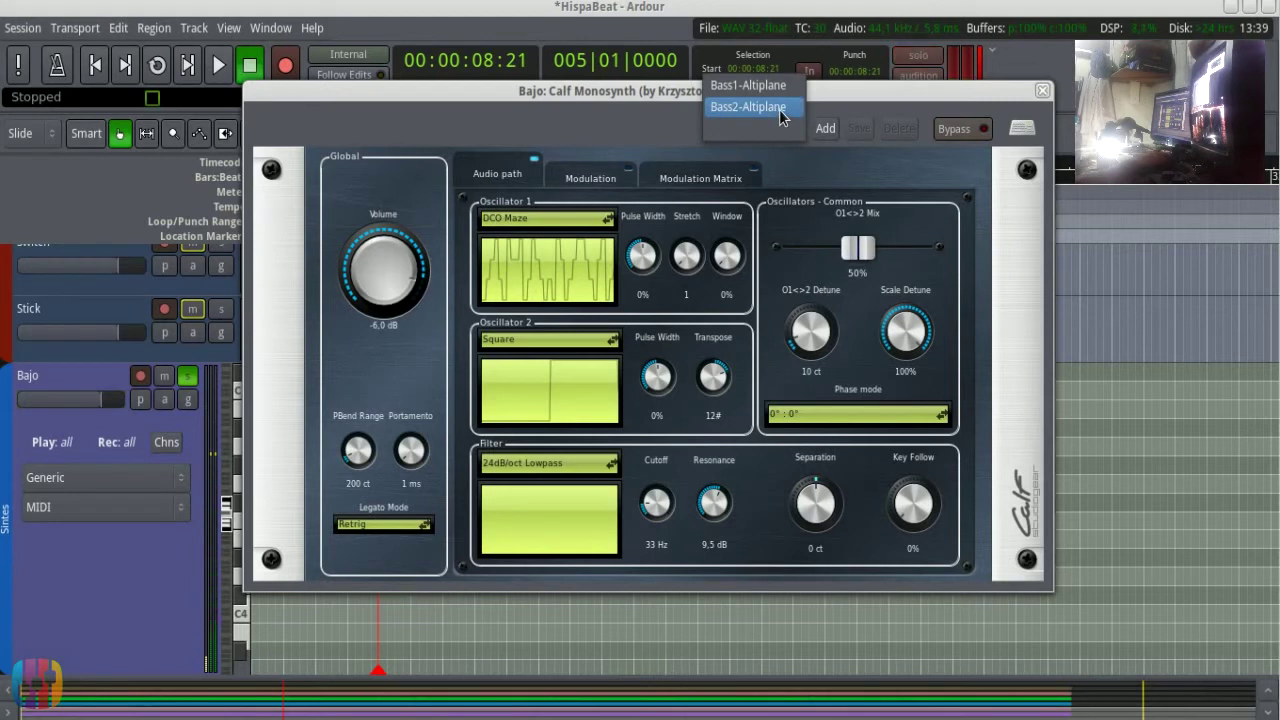
left_click(779, 107)
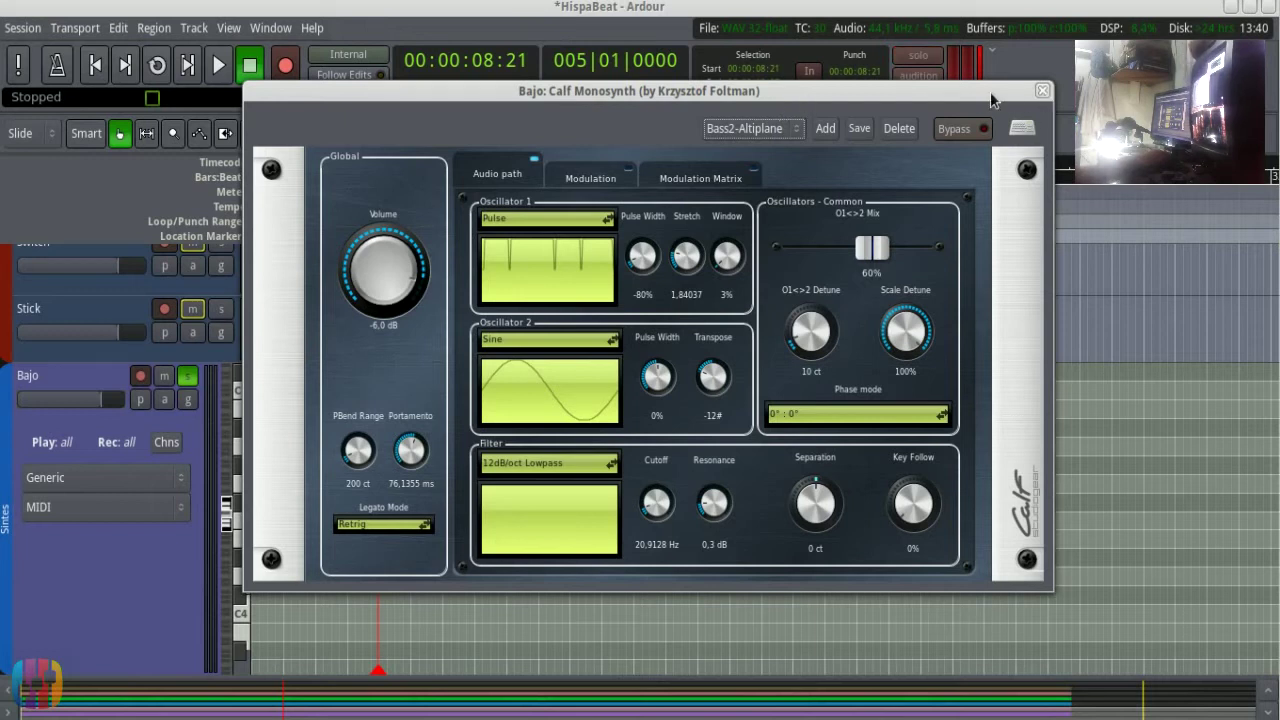
left_click(1042, 91)
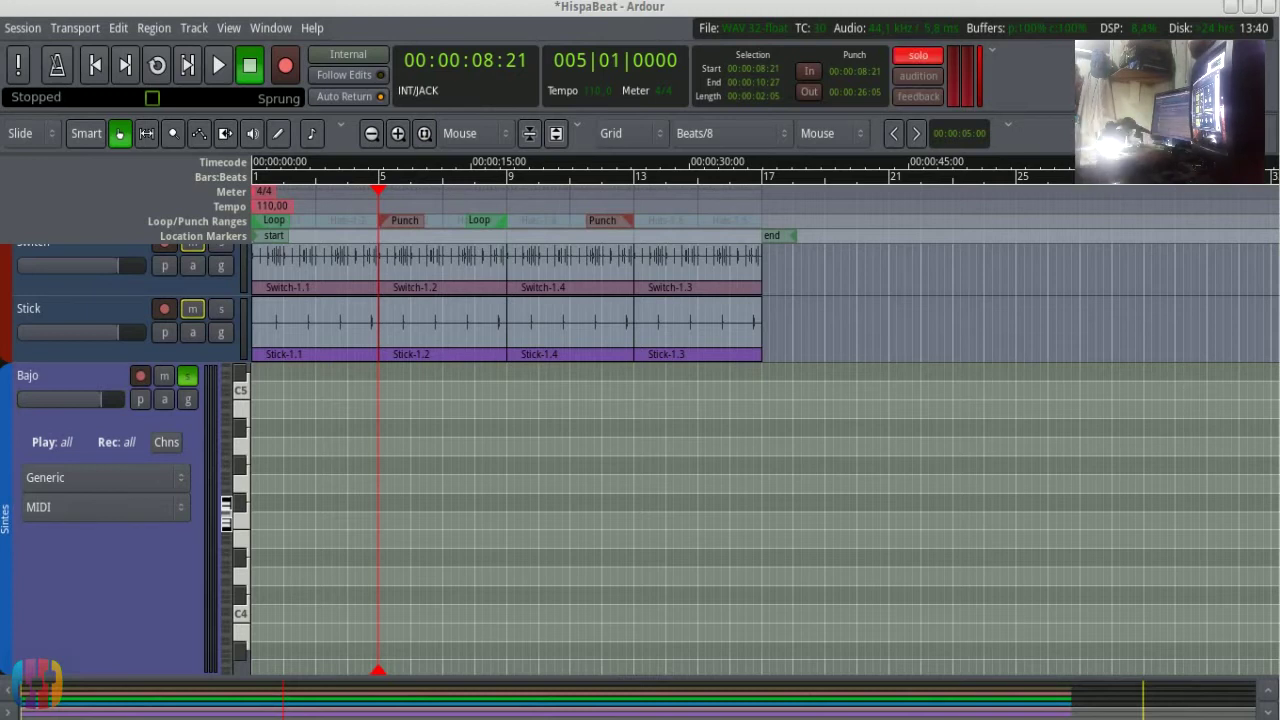
Step: Enable Punch In/Out and return the playhead to the start of the session
scroll(697, 420, "down", 1)
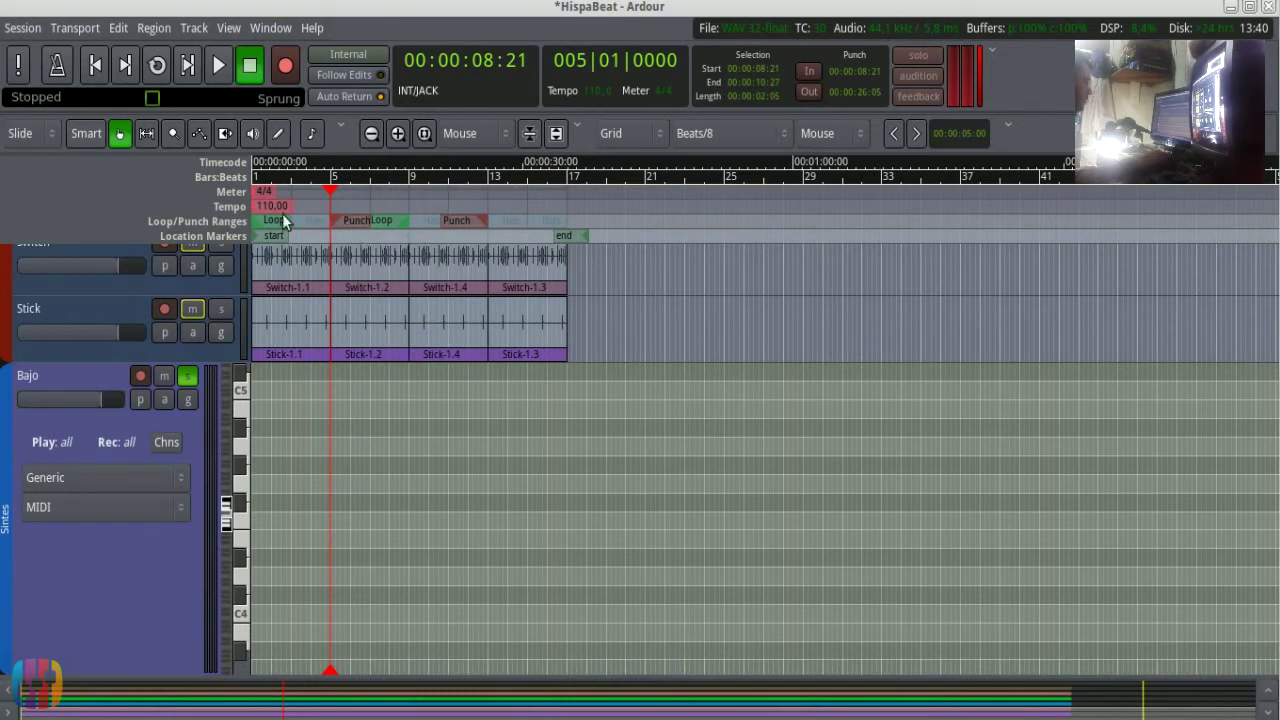
left_click(95, 30)
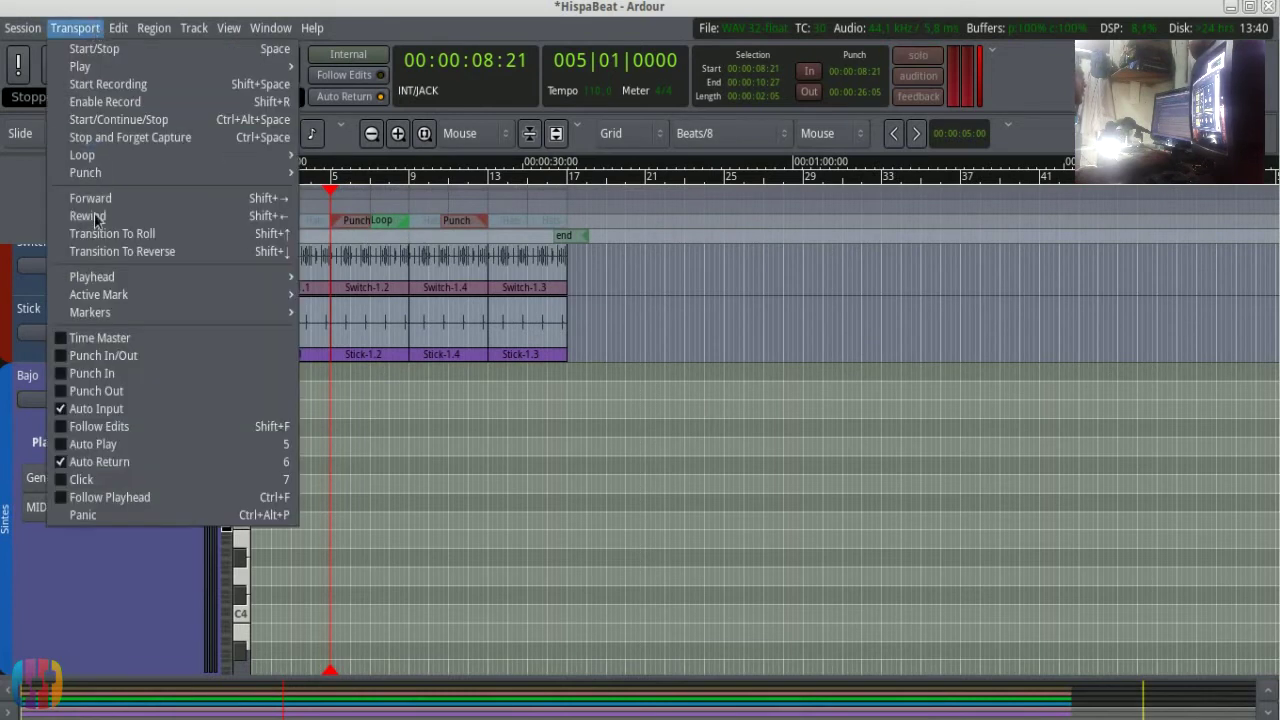
left_click(106, 358)
key("Home")
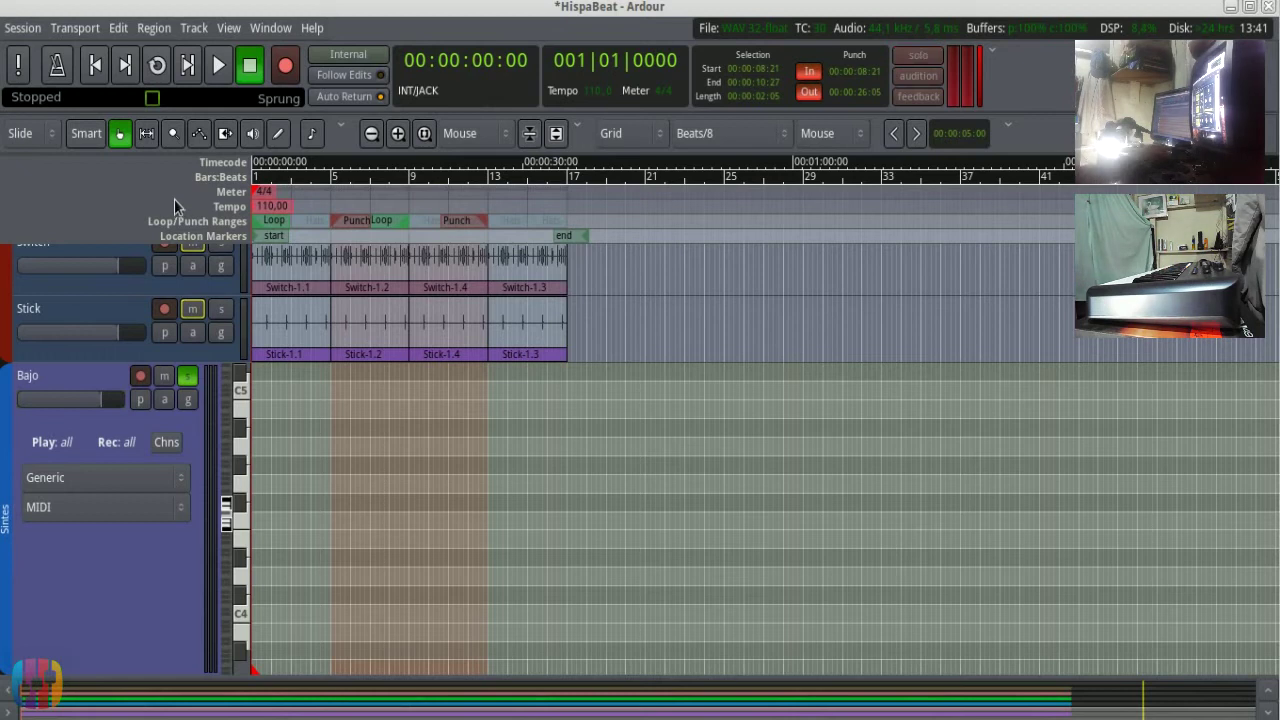
Step: Arm the Bajo track and enable session recording
left_click(141, 377)
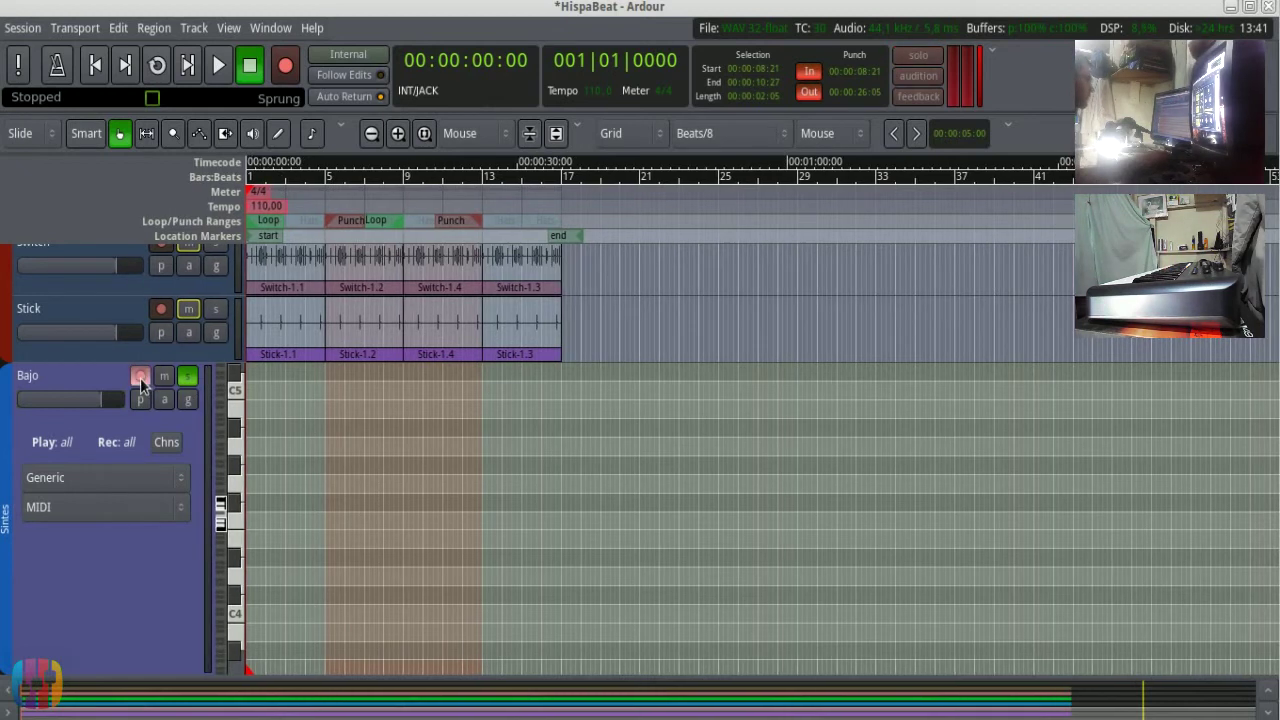
left_click(286, 66)
Step: Widen the punch range on the Beats grid, from one beat before bar 5 to one beat after the start of bar 13
key("equal")
key("equal")
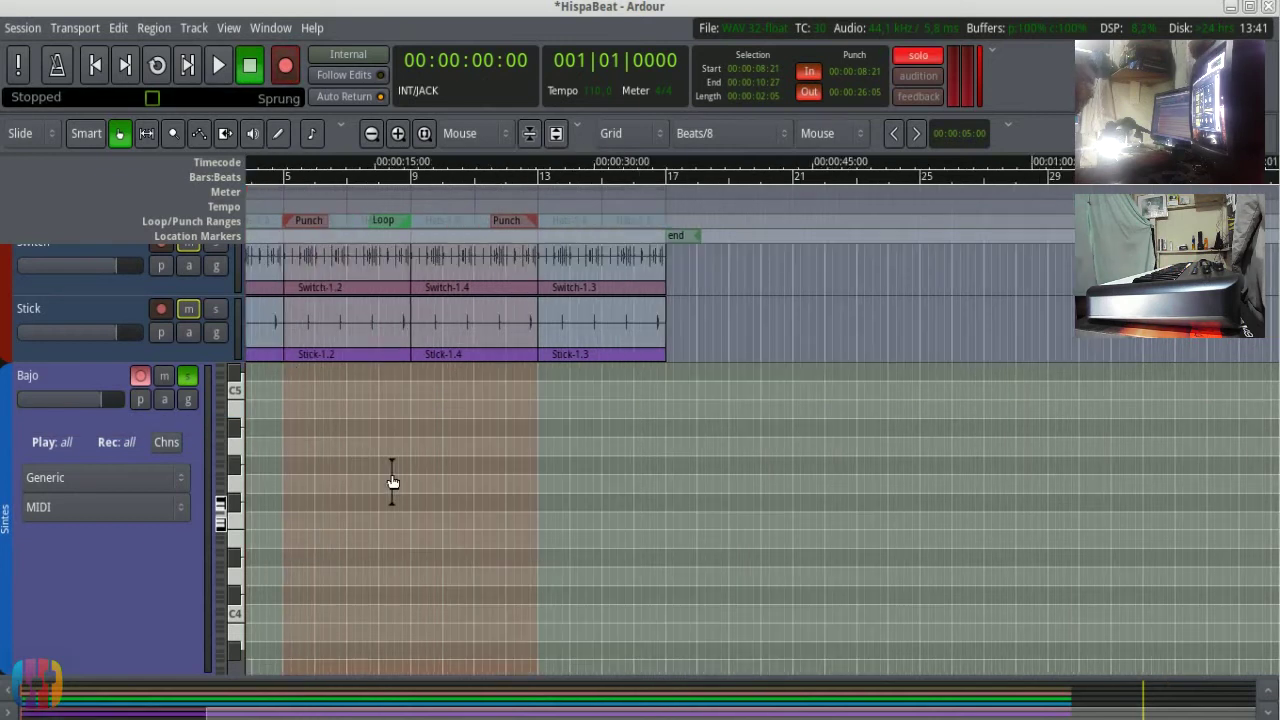
scroll(391, 482, "up", 3)
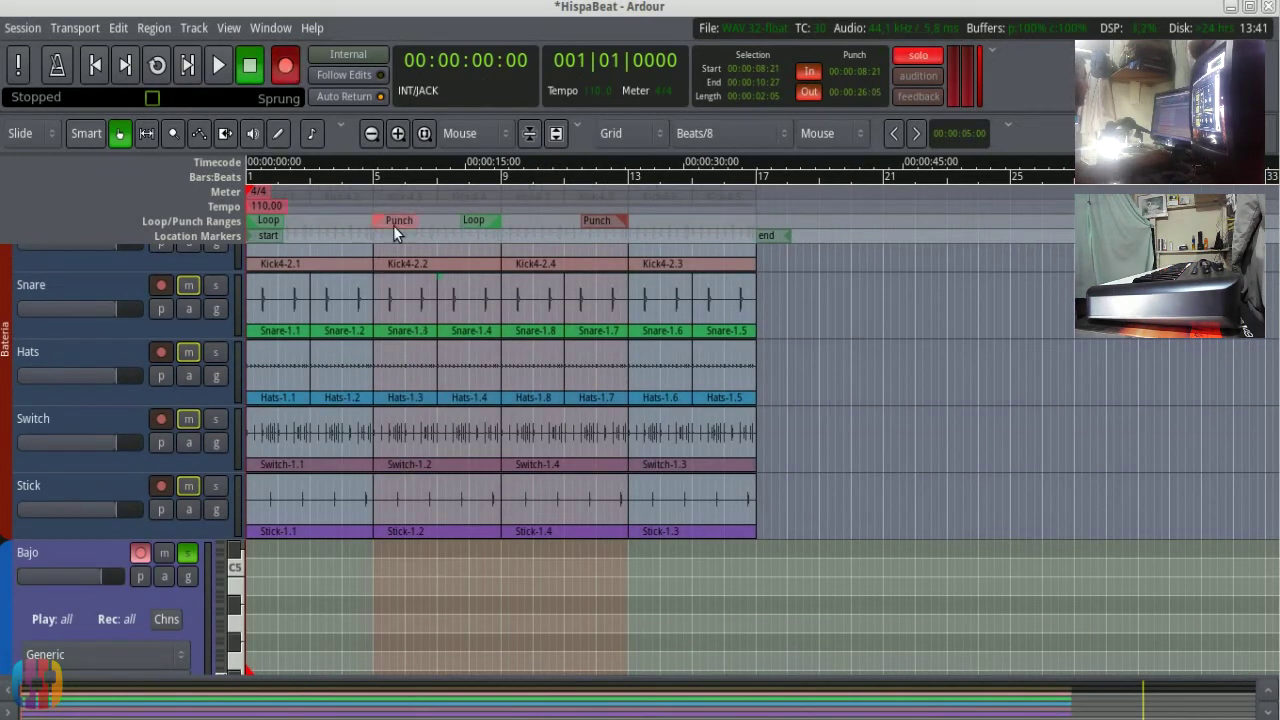
left_click_drag(404, 221, 612, 222)
scroll(543, 334, "up", 2)
scroll(563, 357, "left", 2)
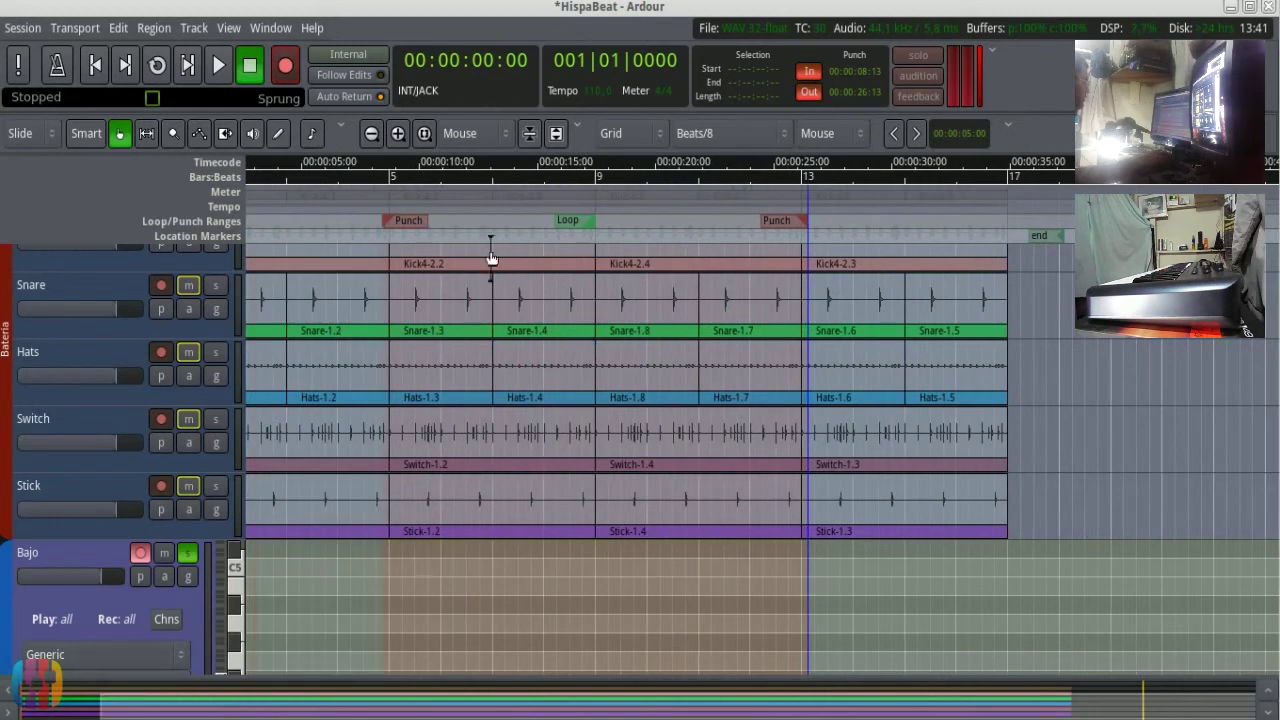
scroll(695, 142, "down", 5)
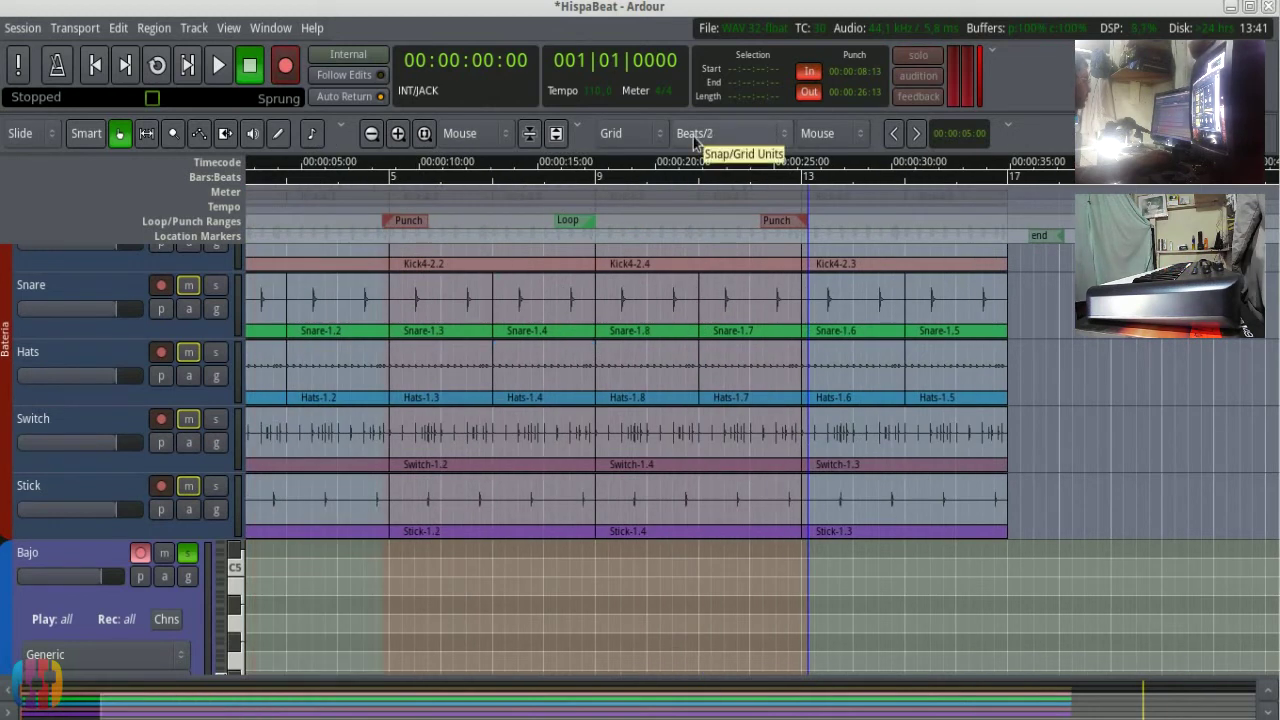
left_click_drag(407, 224, 405, 220)
left_click_drag(797, 231, 798, 223)
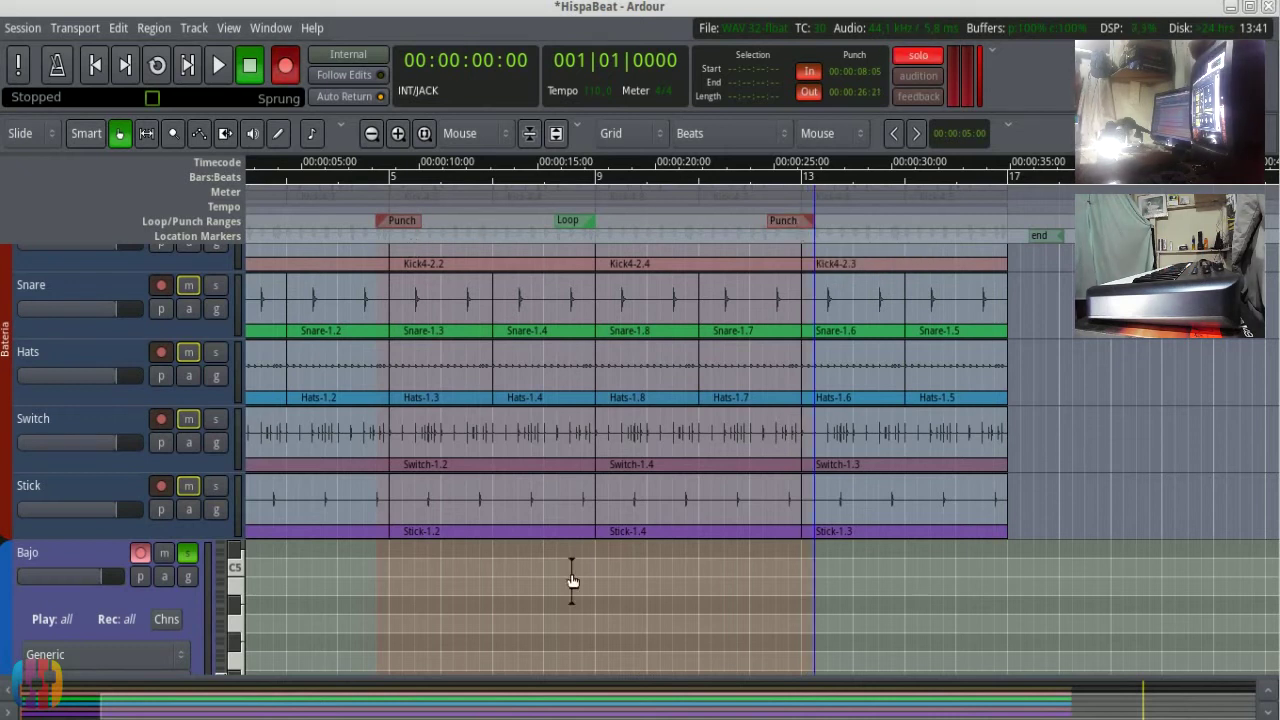
Step: Turn on the metronome with solo cleared and play the session briefly to test the bass against the drums
key("minus")
scroll(570, 573, "down", 2)
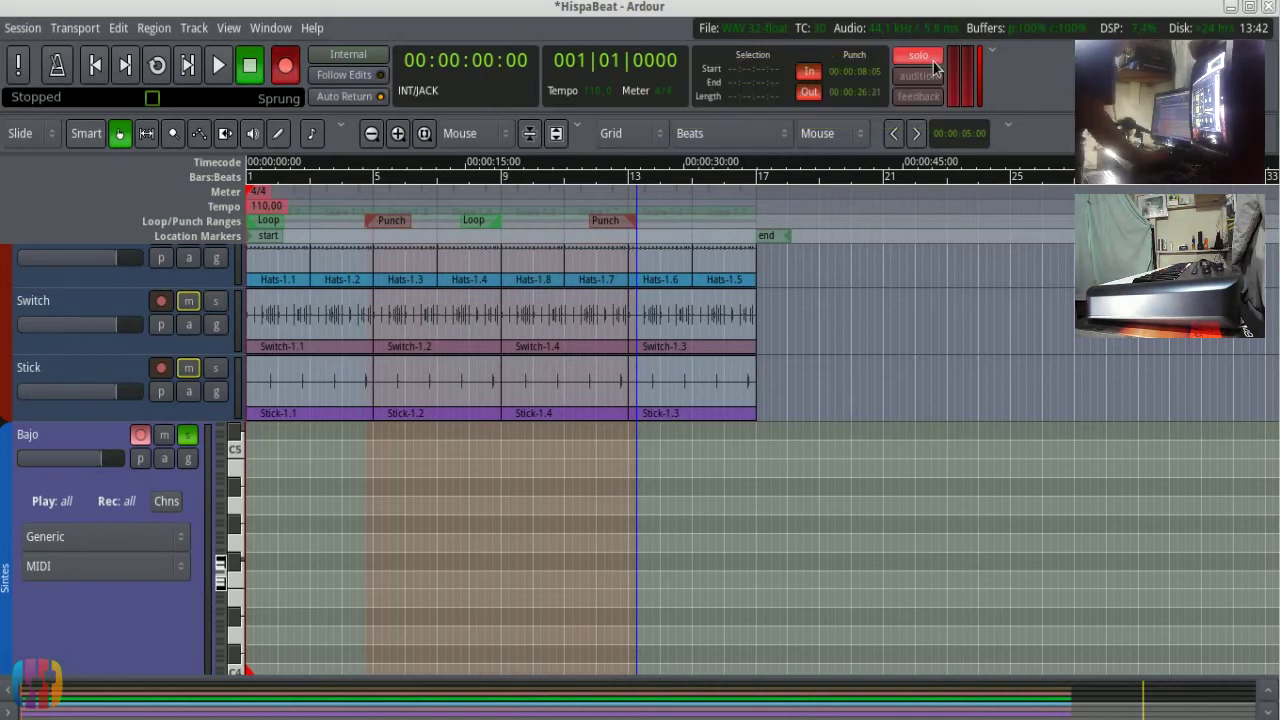
left_click(57, 66)
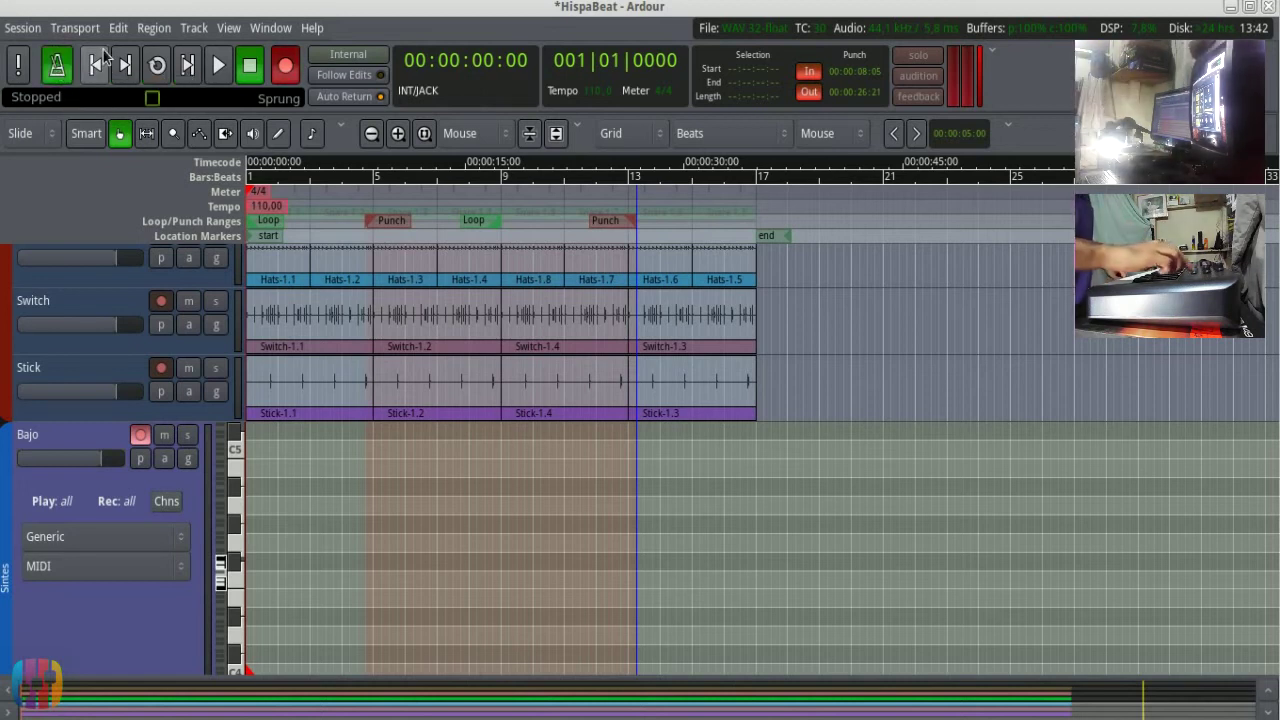
key("space")
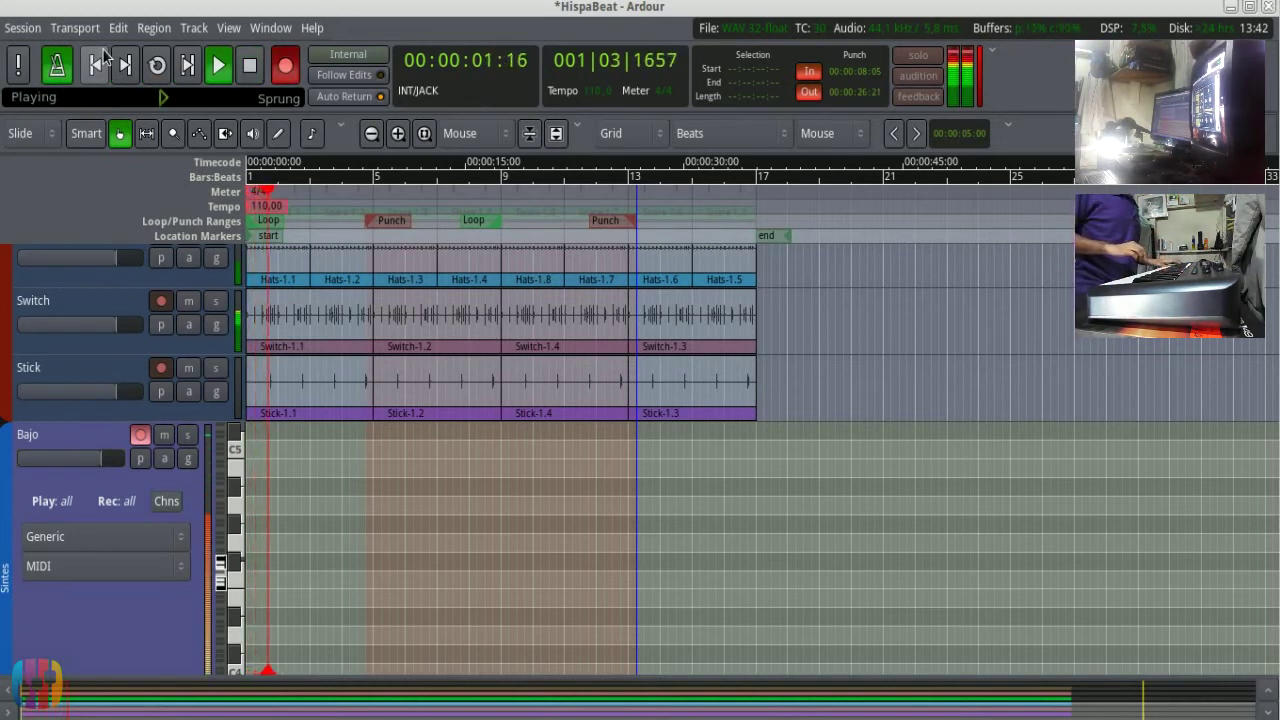
key("space")
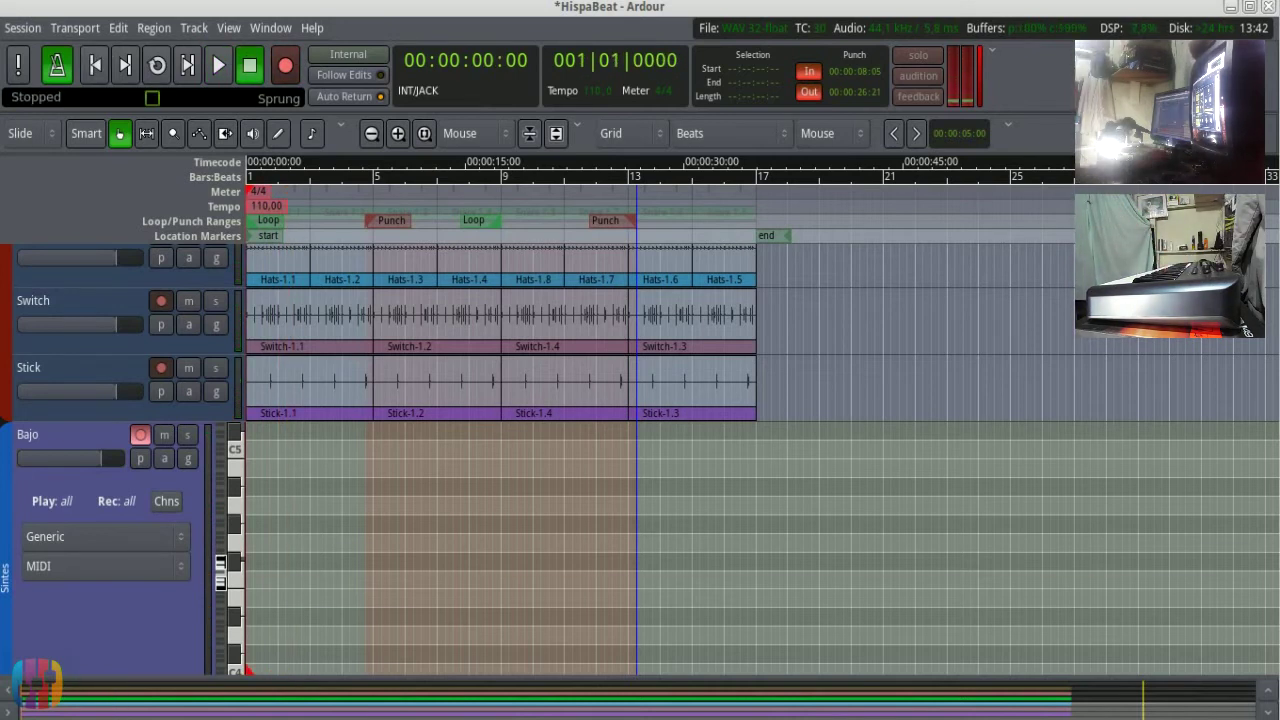
Step: Set the CPU frequency governor to performance and enable input monitoring on the Bajo strip in the mixer
key("alt+m")
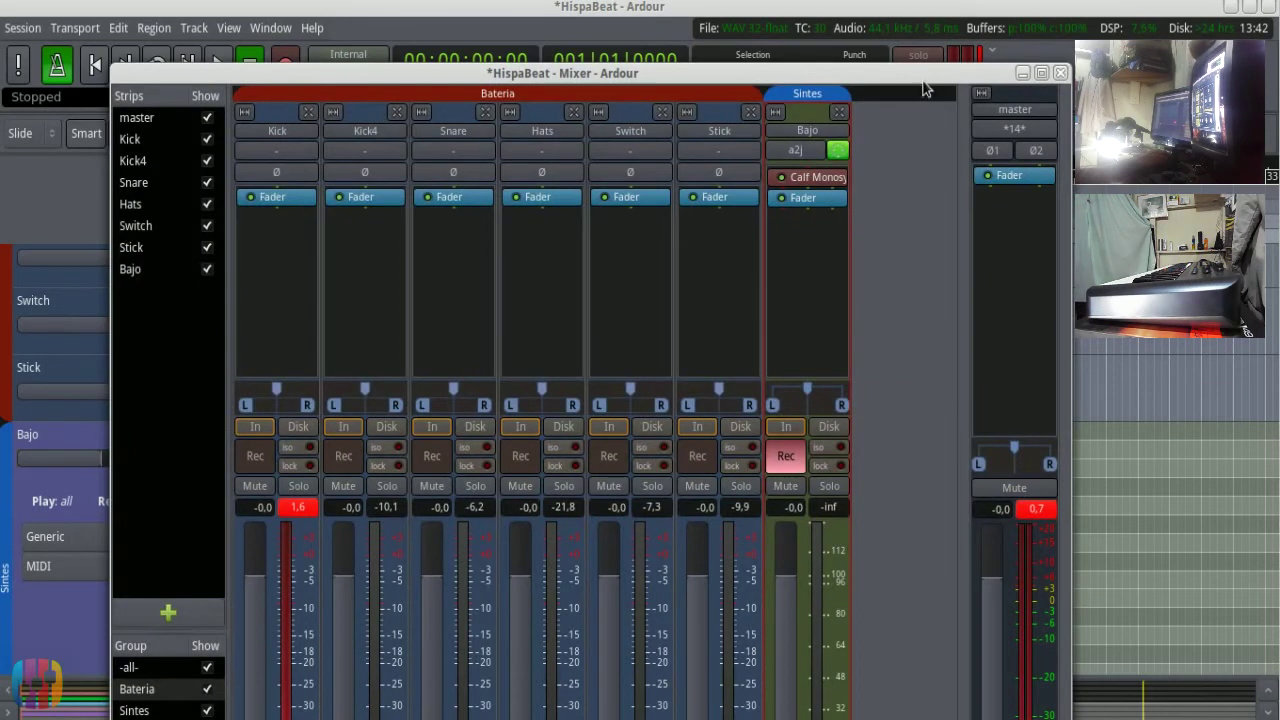
left_click_drag(923, 84, 920, 33)
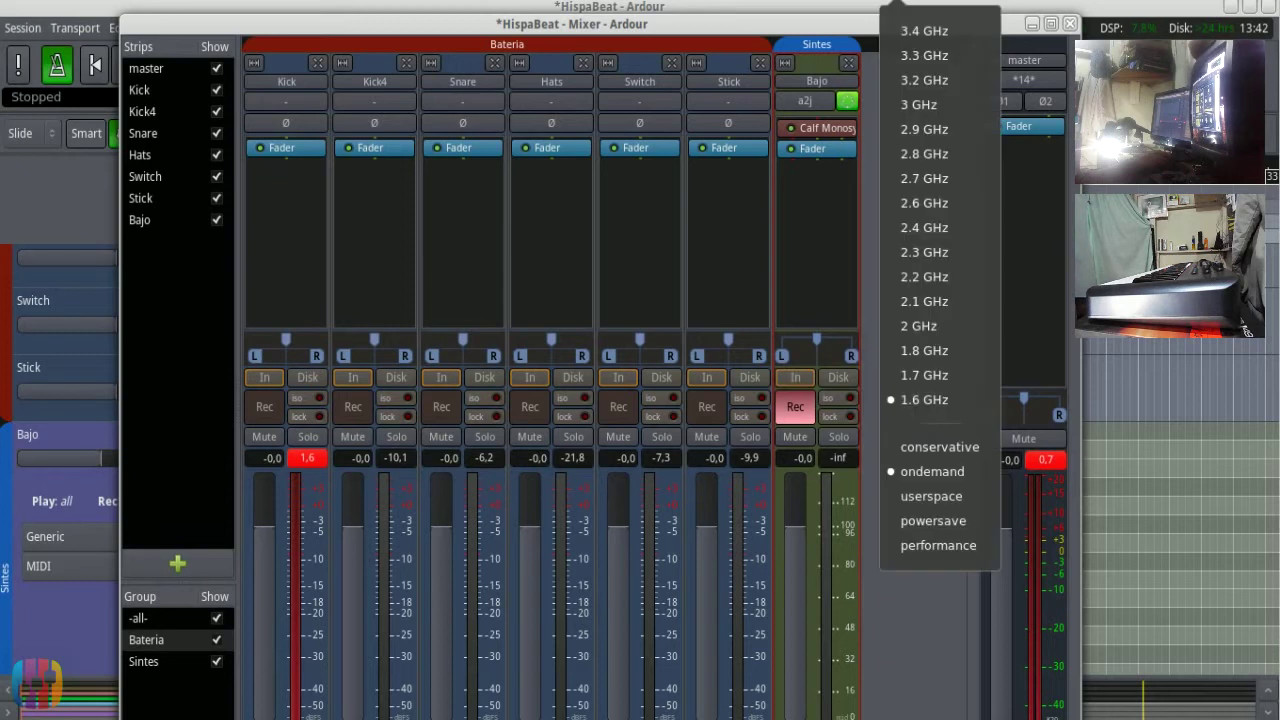
left_click(917, 540)
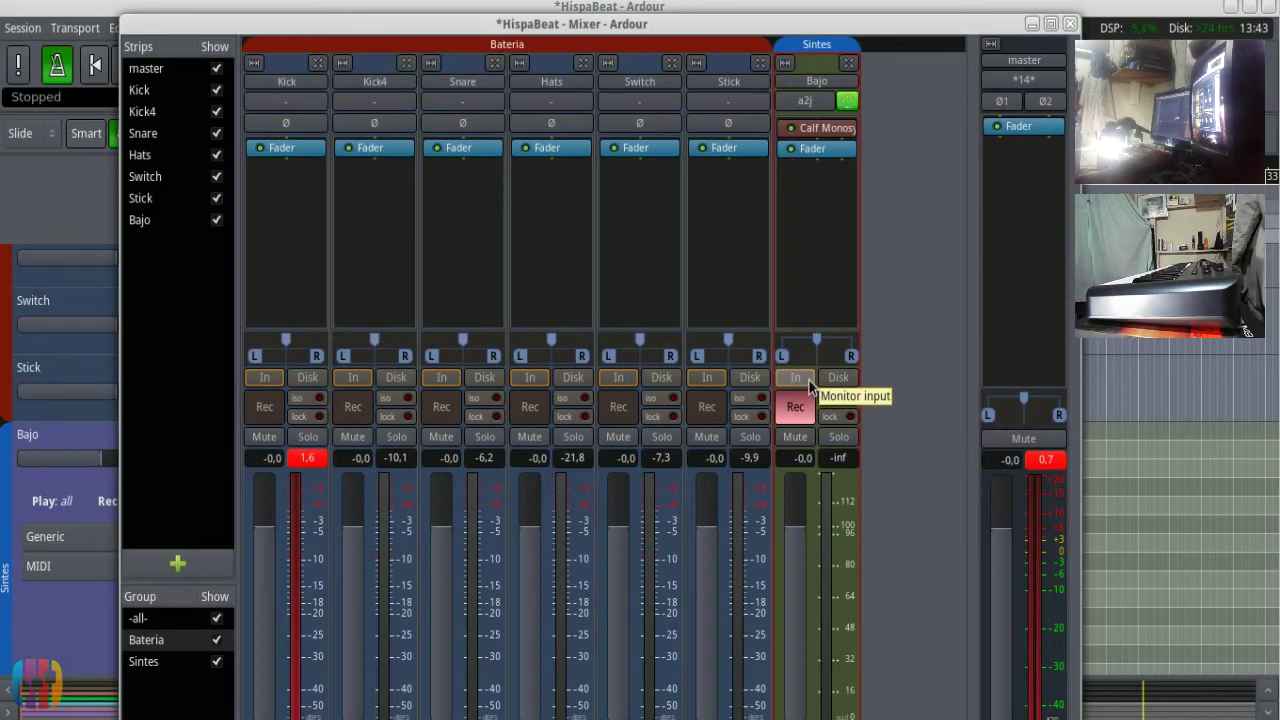
left_click(796, 378)
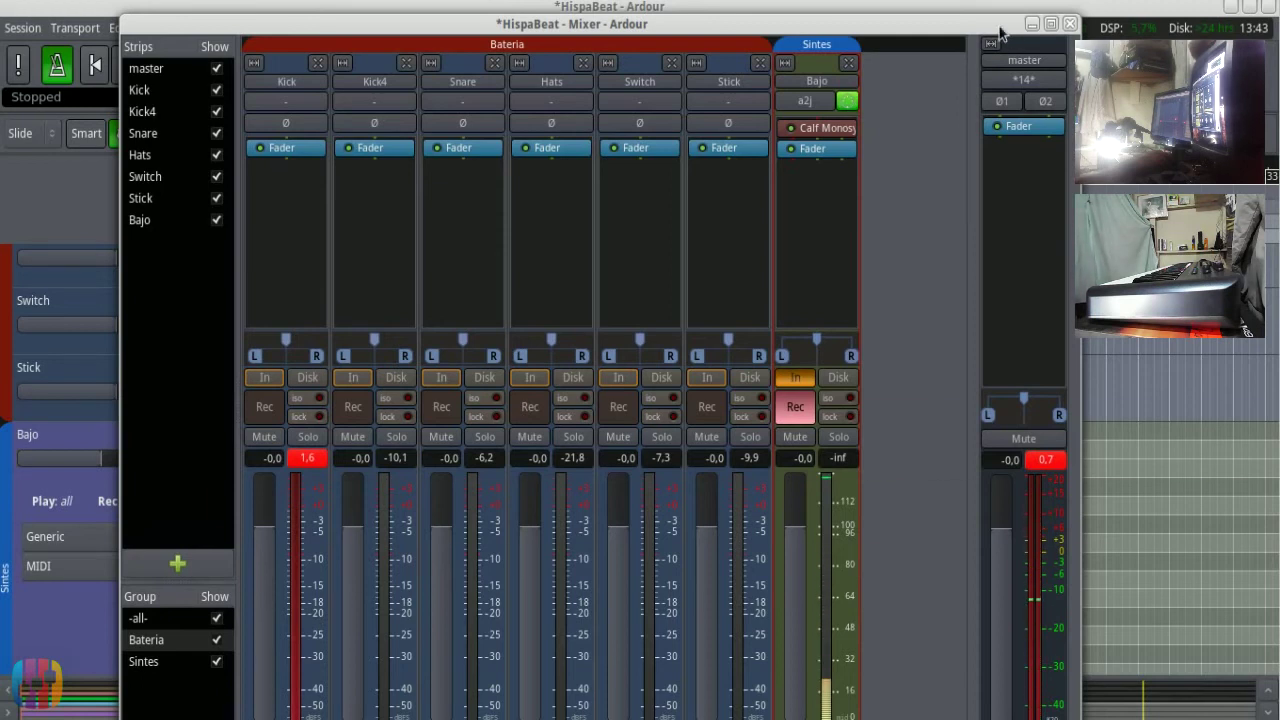
left_click(1070, 23)
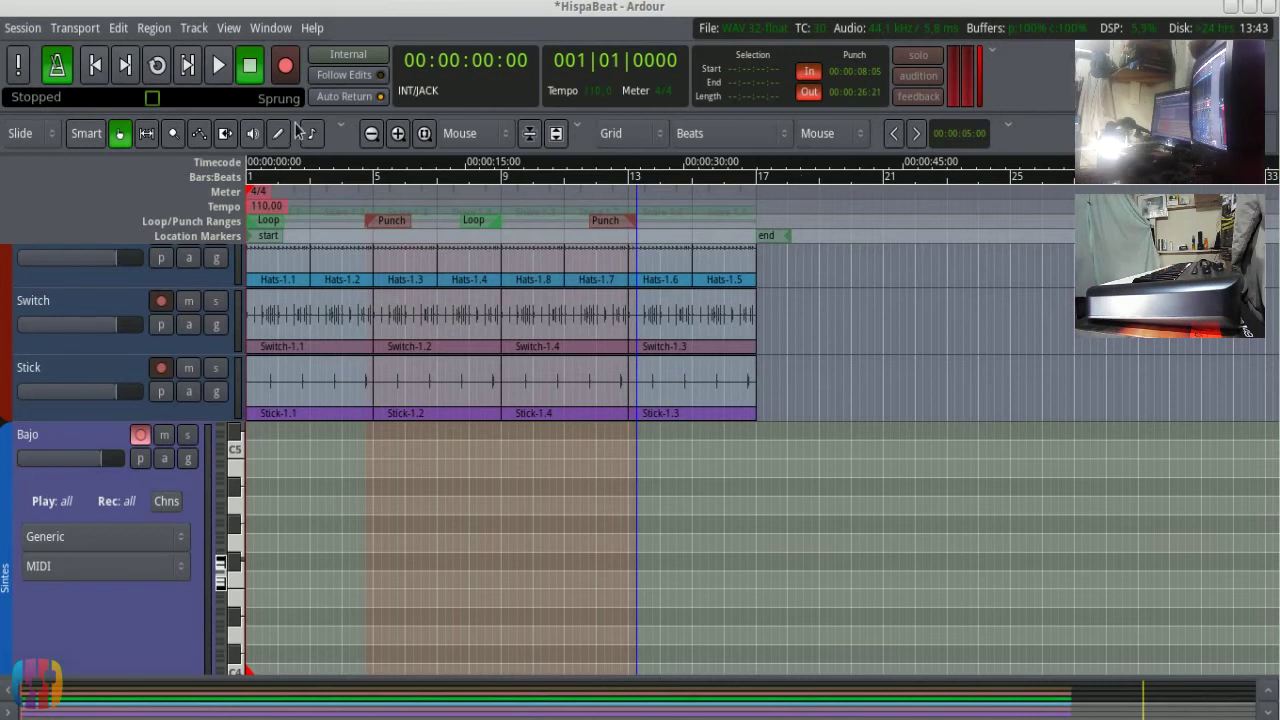
Step: Record the keyboard bass line on the Bajo track through the punch range, playing from the session start and stopping after bar 13 begins
key("equal")
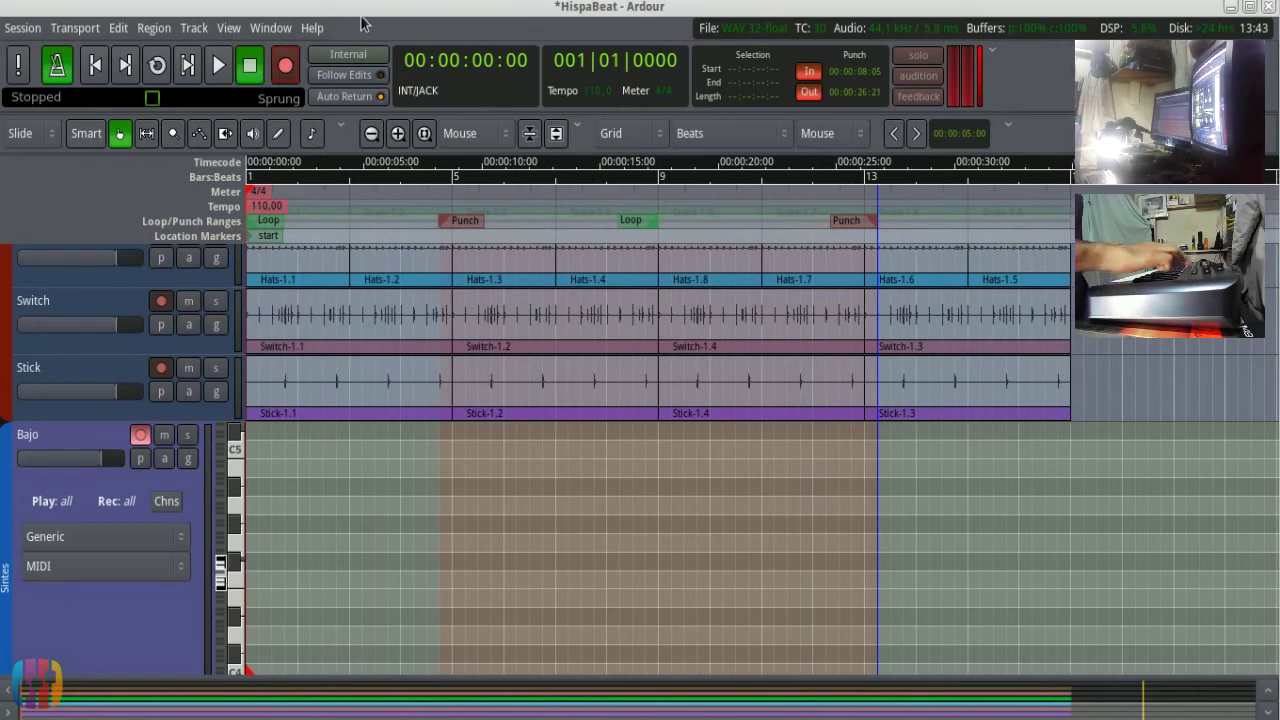
key("space")
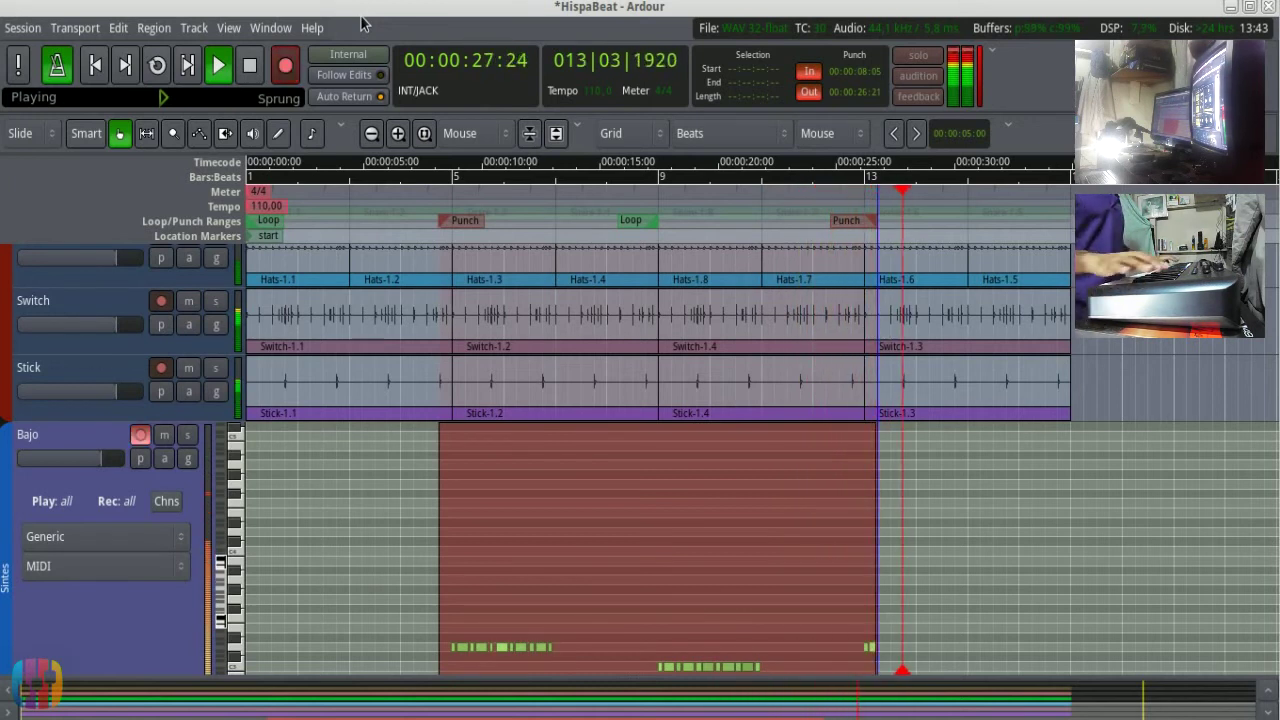
key("space")
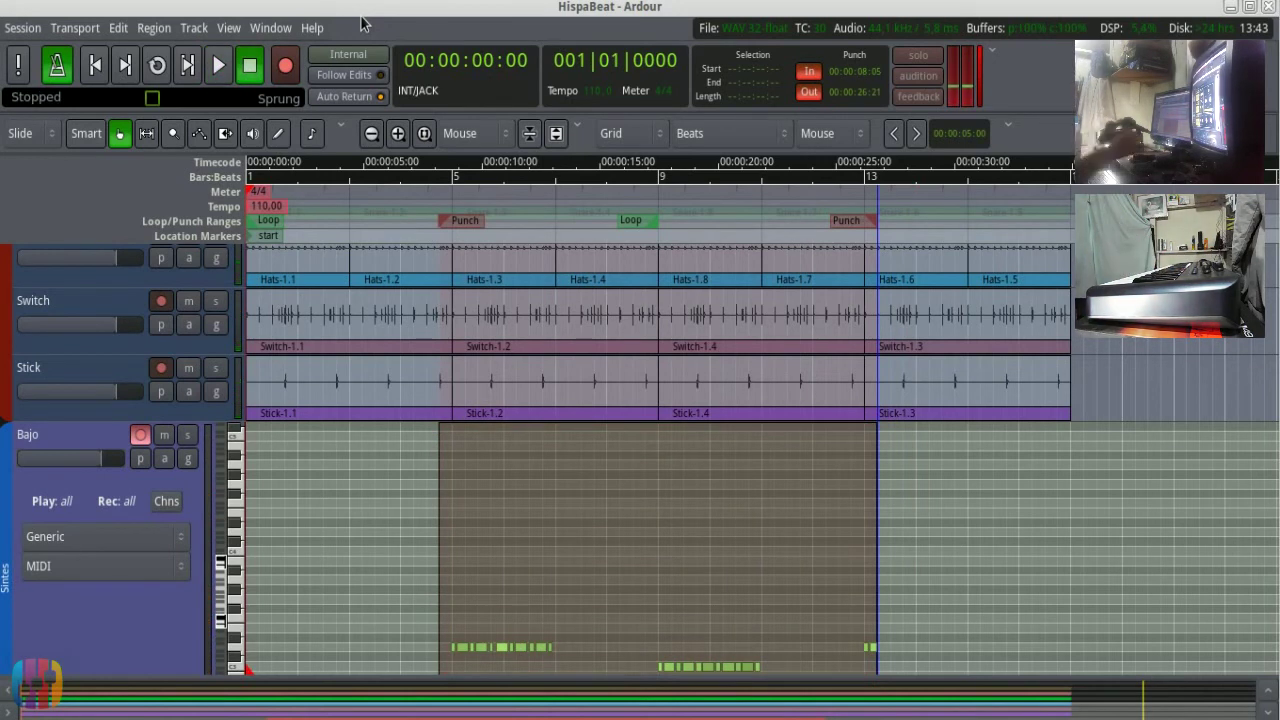
Step: Turn off Punch In/Out and trim the recorded Bajo region to run from the start of bar 5 to the start of bar 13
scroll(410, 553, "down", 2)
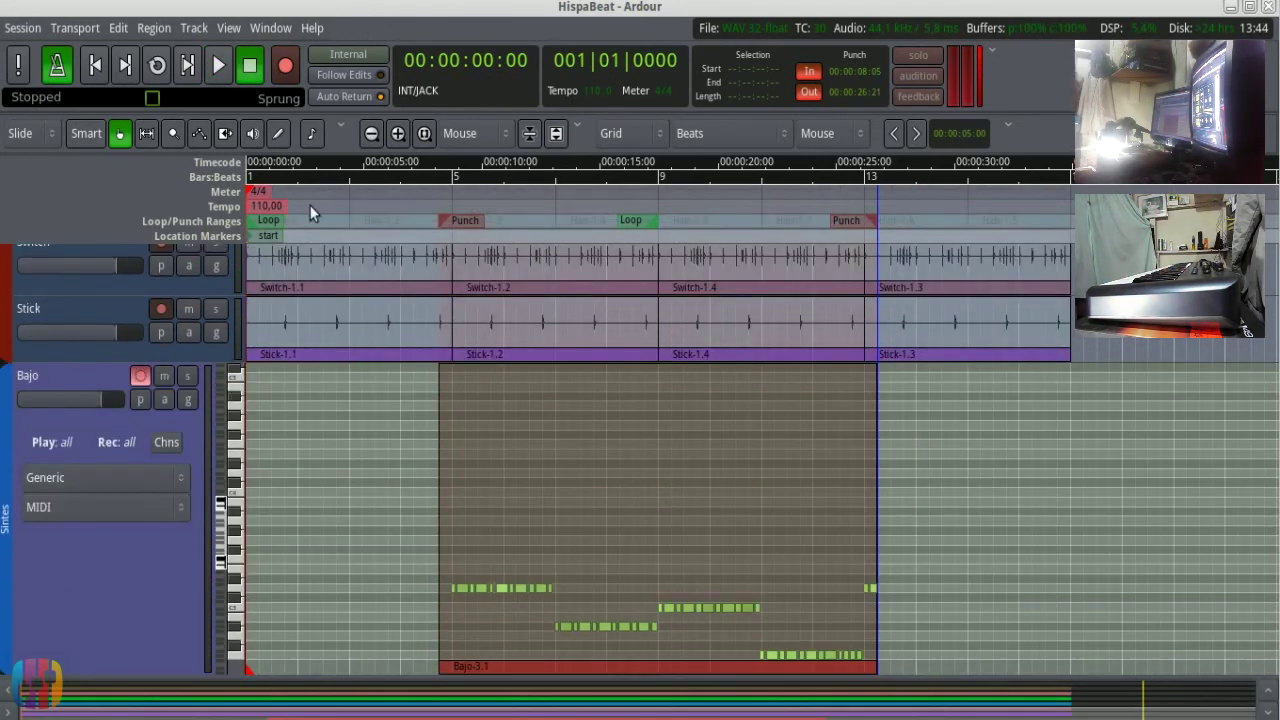
left_click(118, 28)
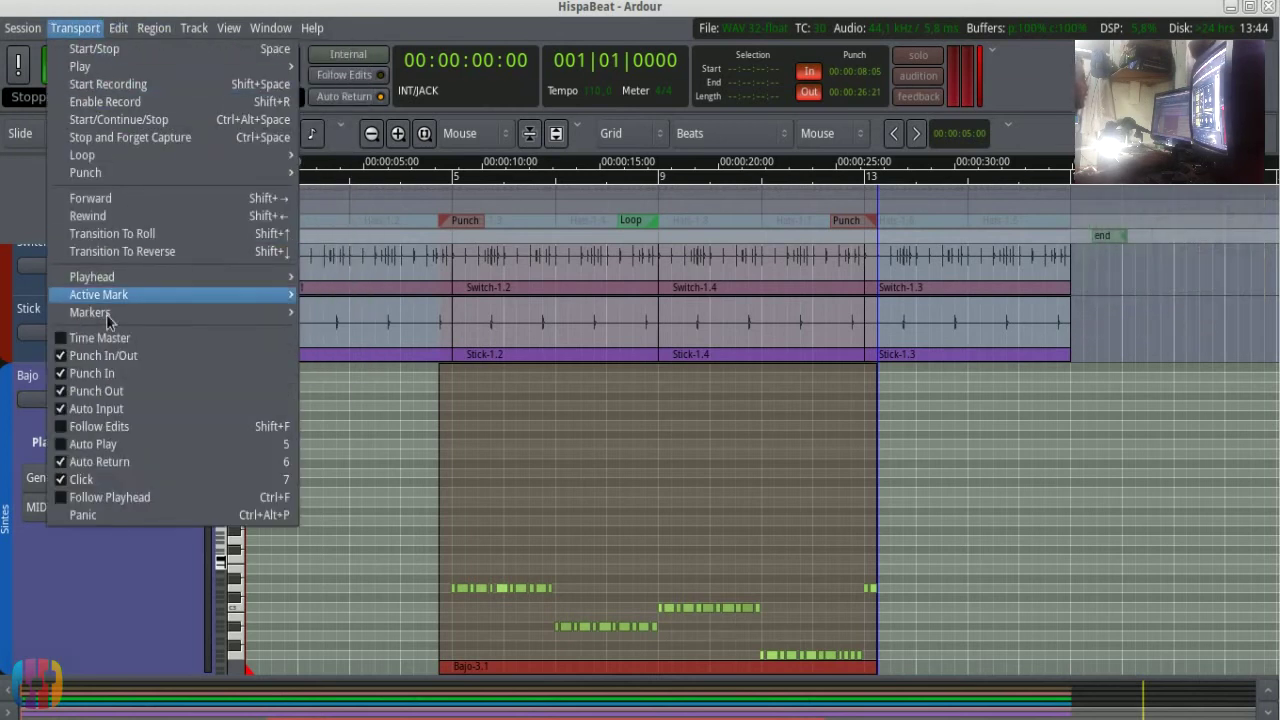
left_click(154, 356)
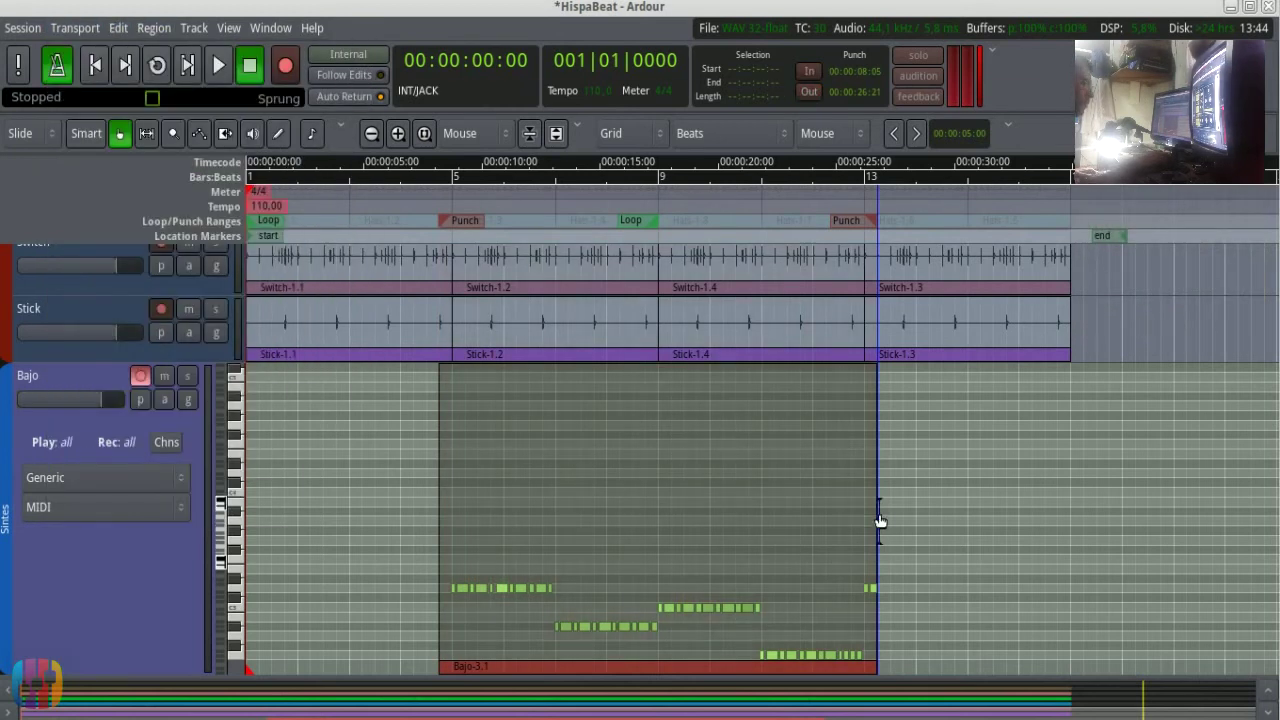
left_click_drag(877, 520, 863, 517)
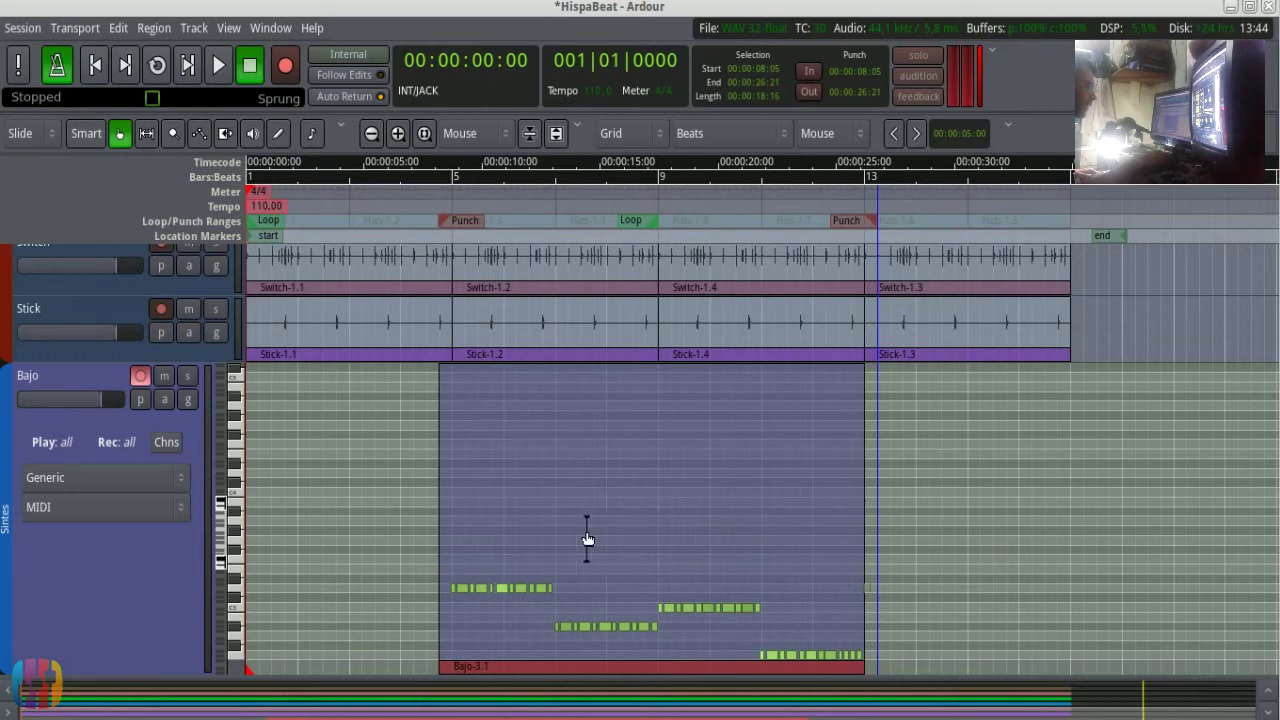
left_click_drag(440, 484, 453, 488)
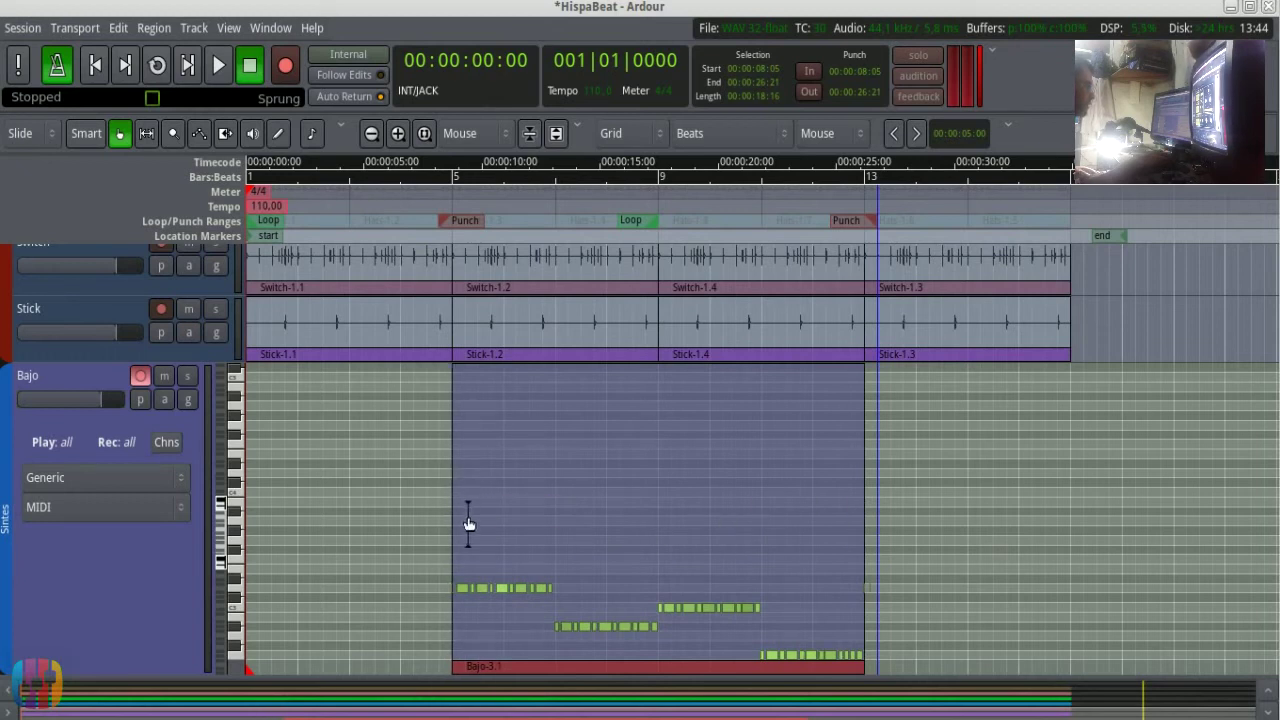
Step: Disarm recording on the Bajo strip and briefly play the recorded region from one beat before bar 5
left_click(446, 220)
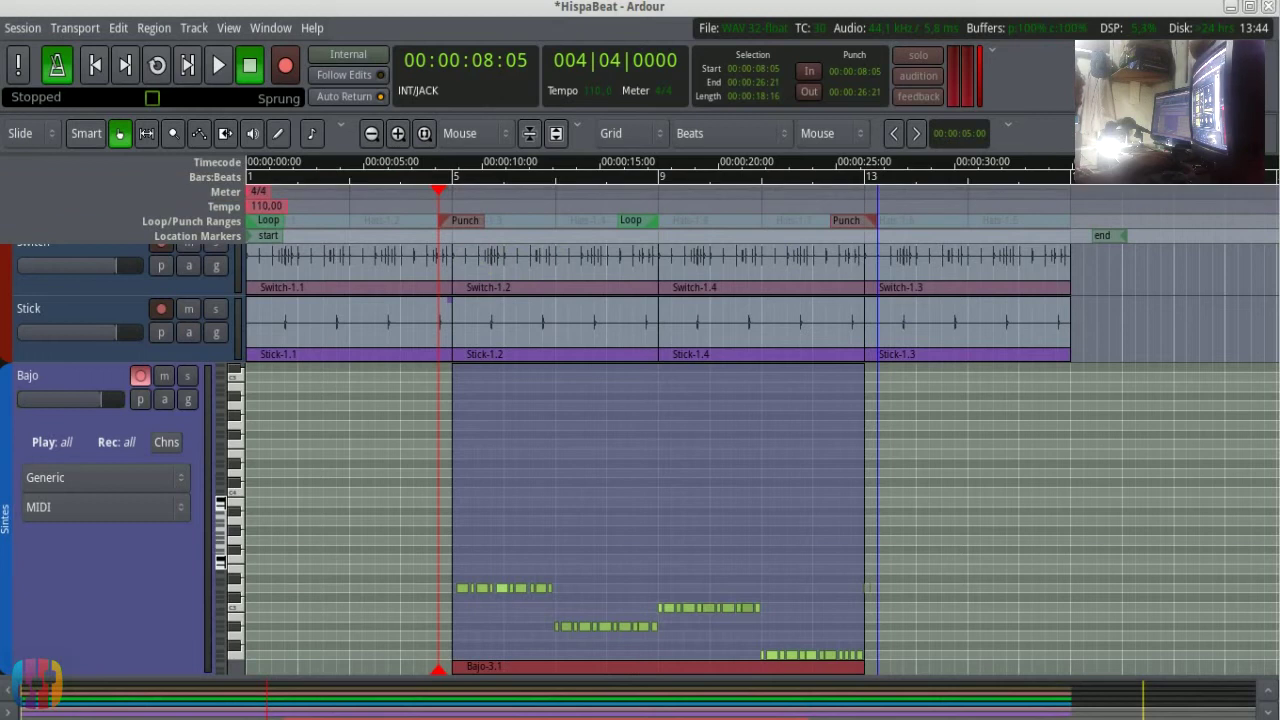
key("alt+m")
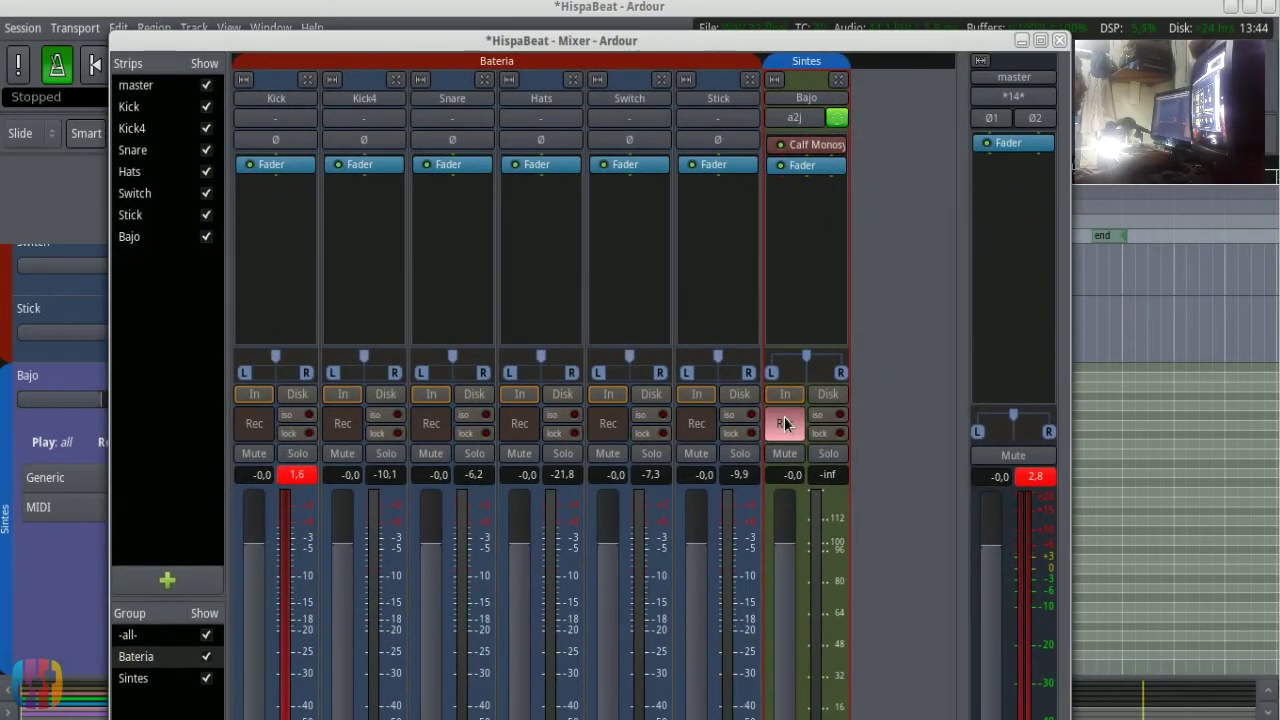
left_click(785, 422)
left_click_drag(875, 50, 879, 66)
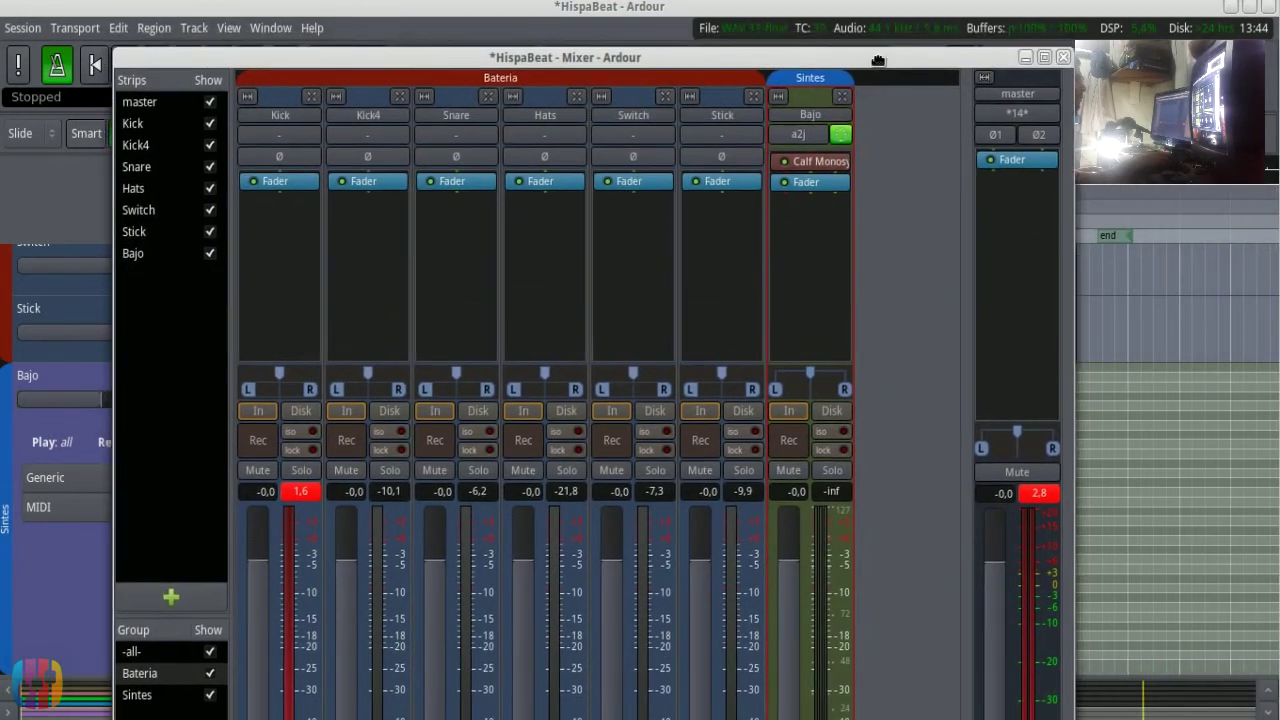
key("alt+m")
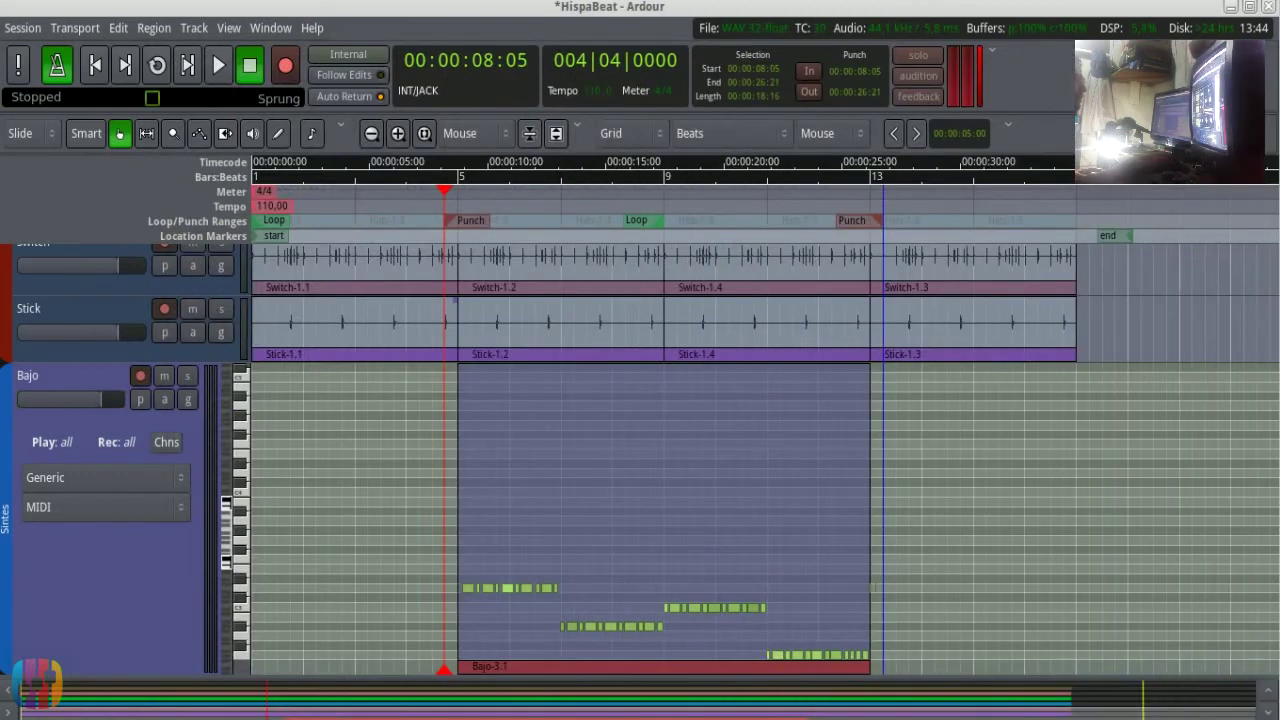
key("space")
key("space")
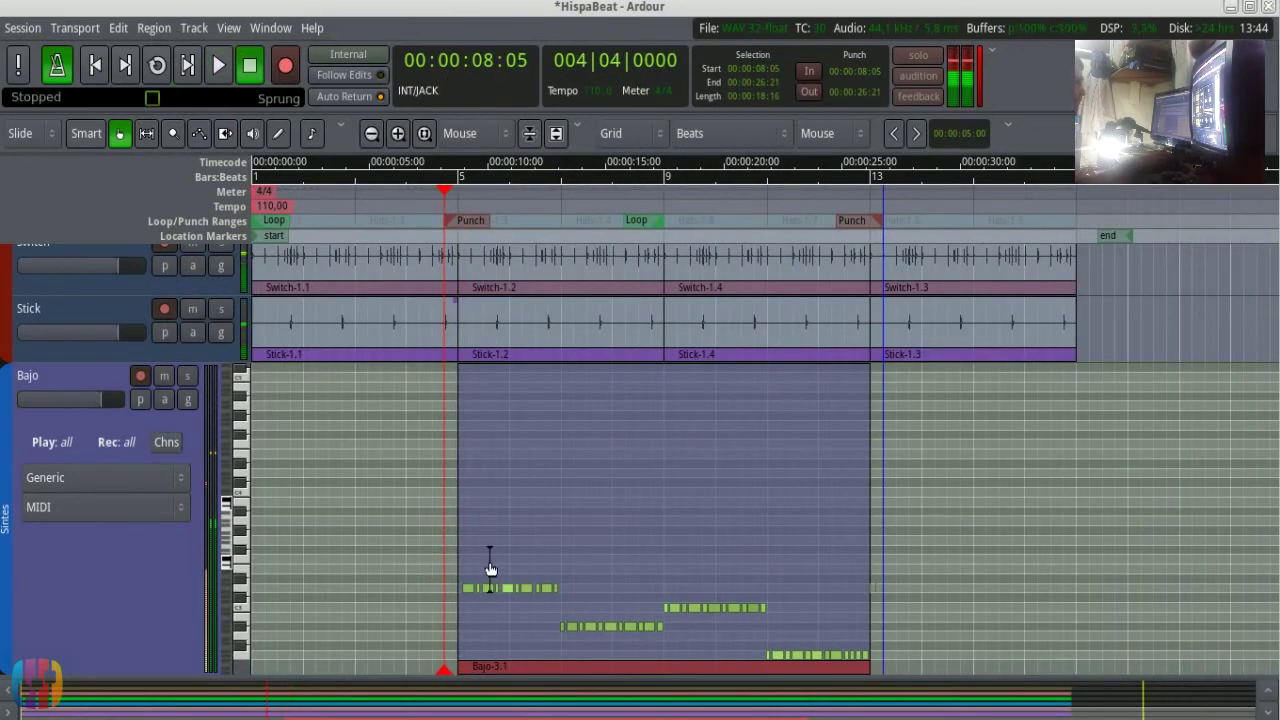
Step: Extend the start of the Bajo-3.1 region back to one beat before bar 5
scroll(484, 566, "up", 2)
left_click_drag(391, 555, 357, 556)
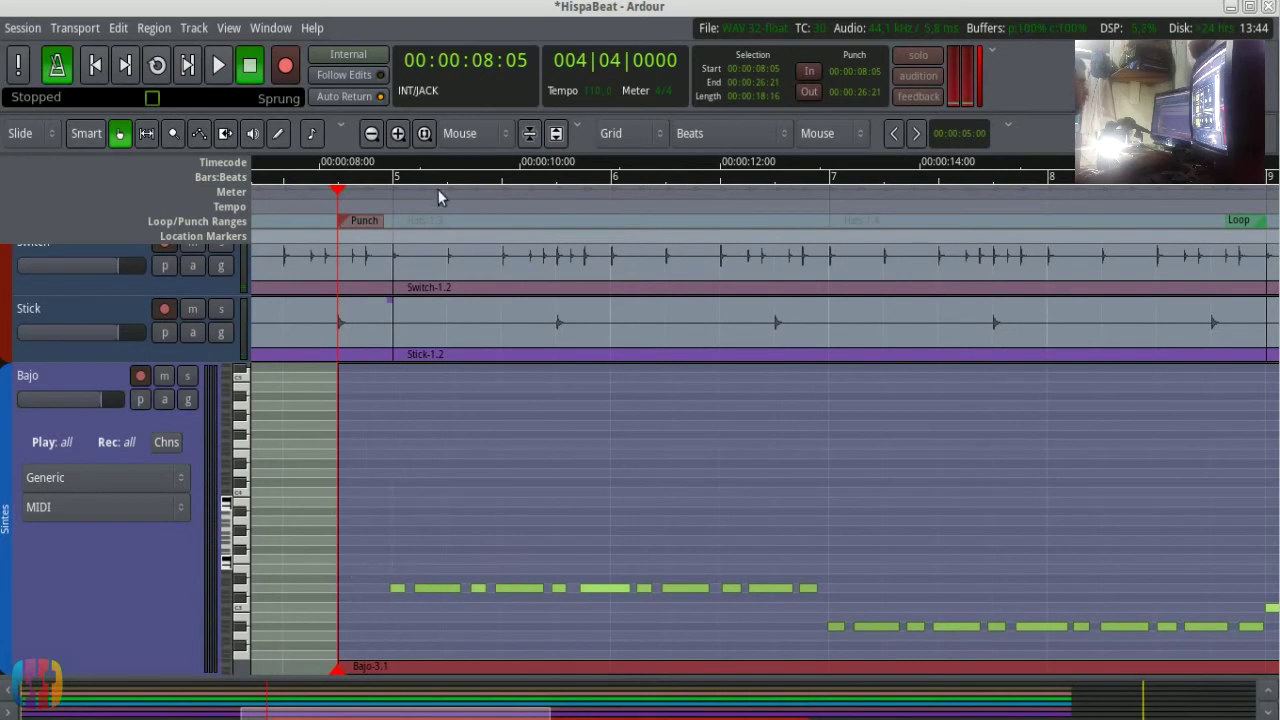
Step: Move the first bass note onto the start of bar 5 and trim the start of the Bajo-3.1 region back to bar 5
left_click(278, 133)
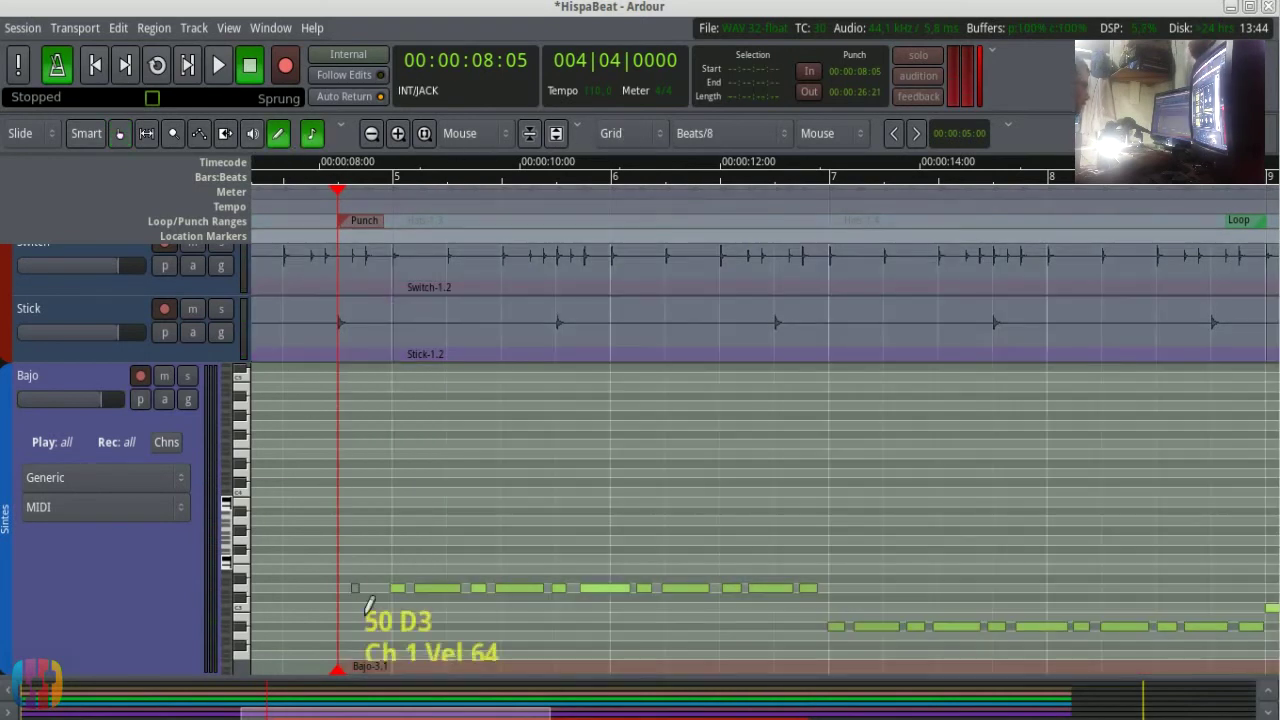
left_click_drag(397, 580, 402, 575)
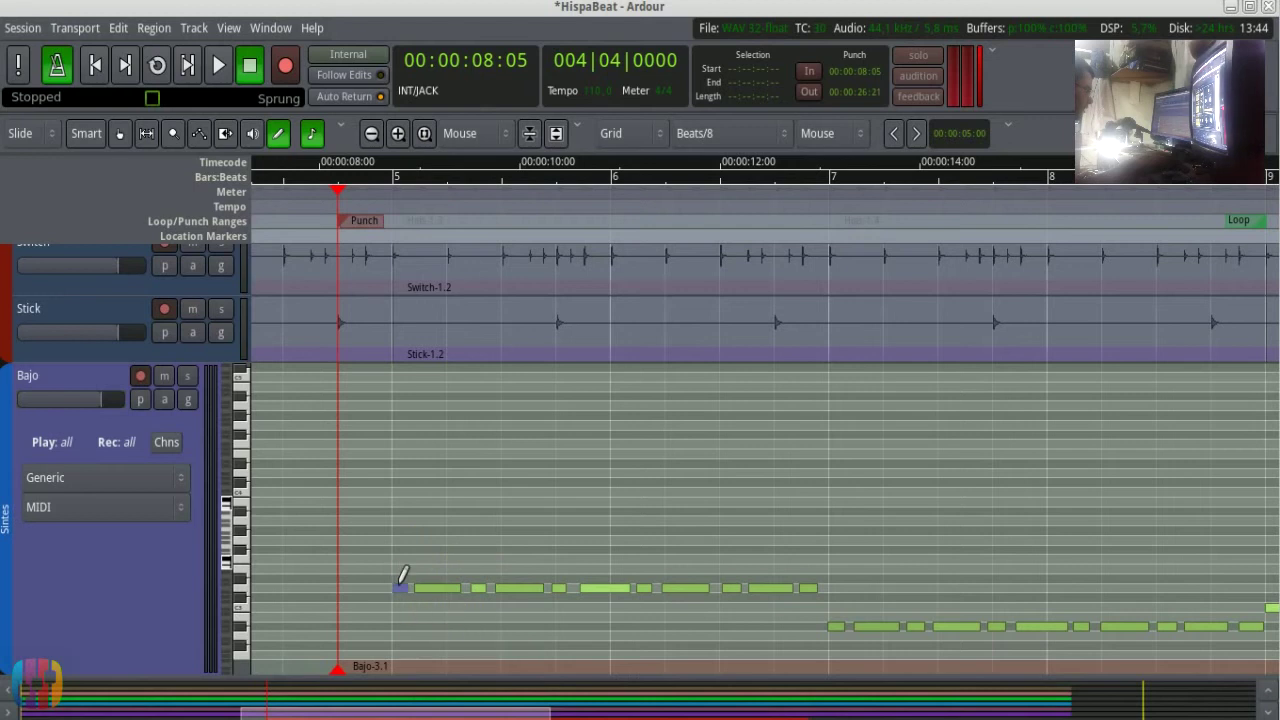
left_click(312, 133)
left_click_drag(337, 468, 377, 457)
Step: Play back the bass line with and without the other tracks, leaving the Bajo track soloed and the metronome off
key("space")
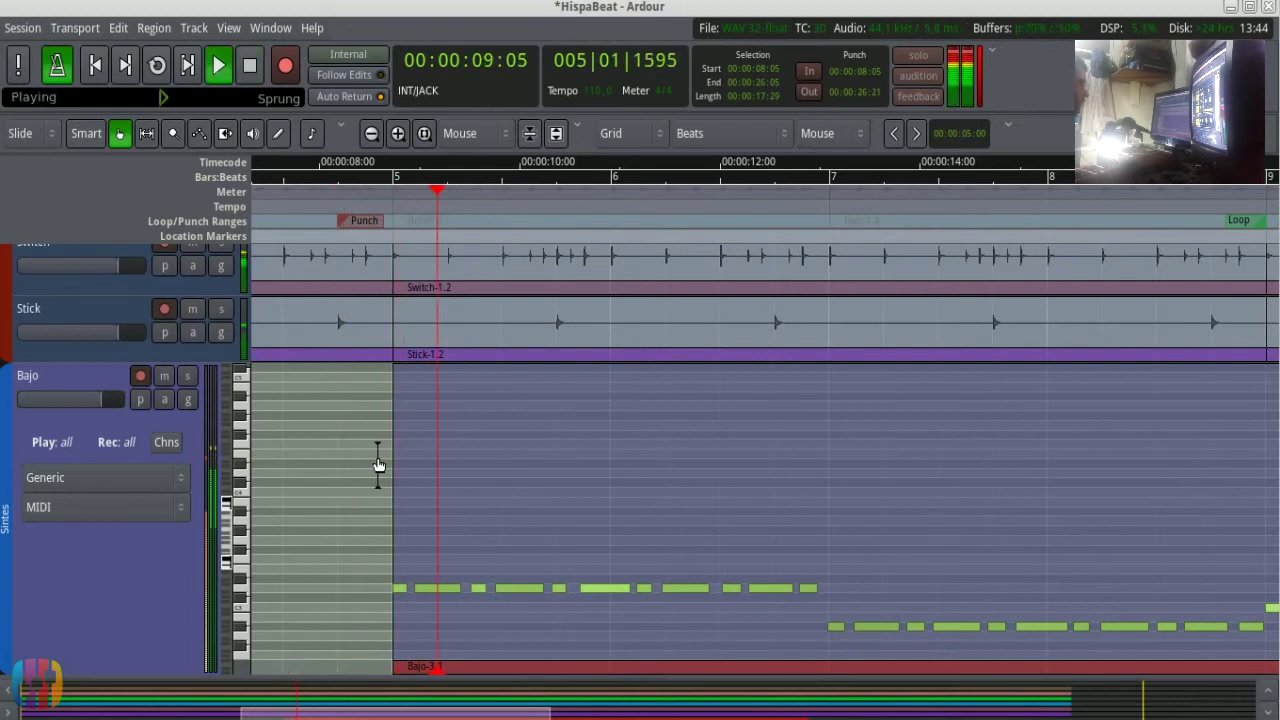
key("minus")
key("minus")
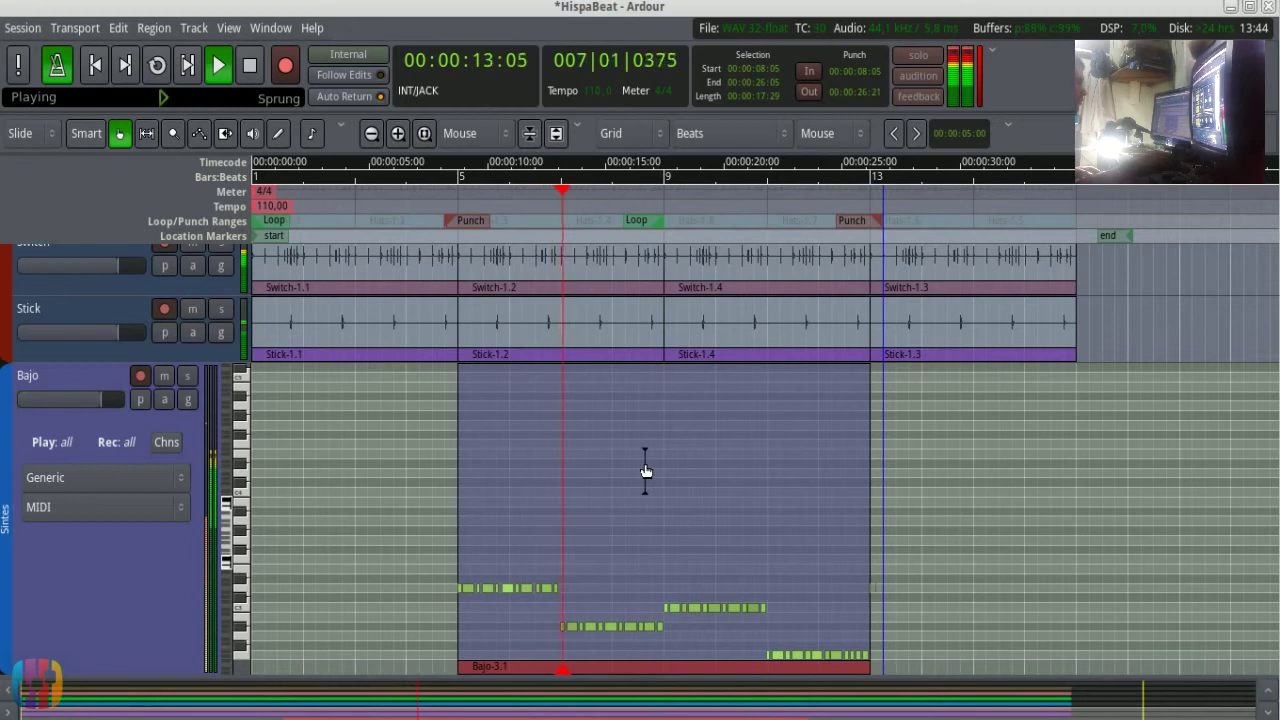
left_click(189, 377)
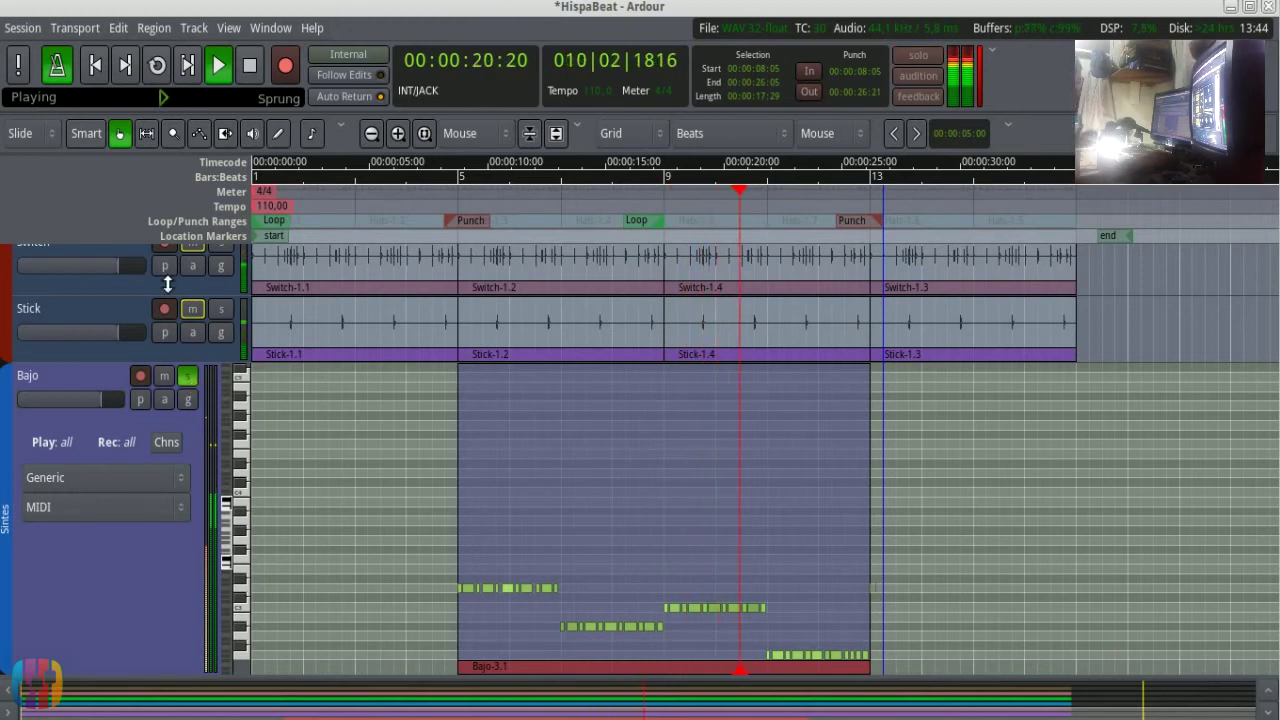
left_click(187, 376)
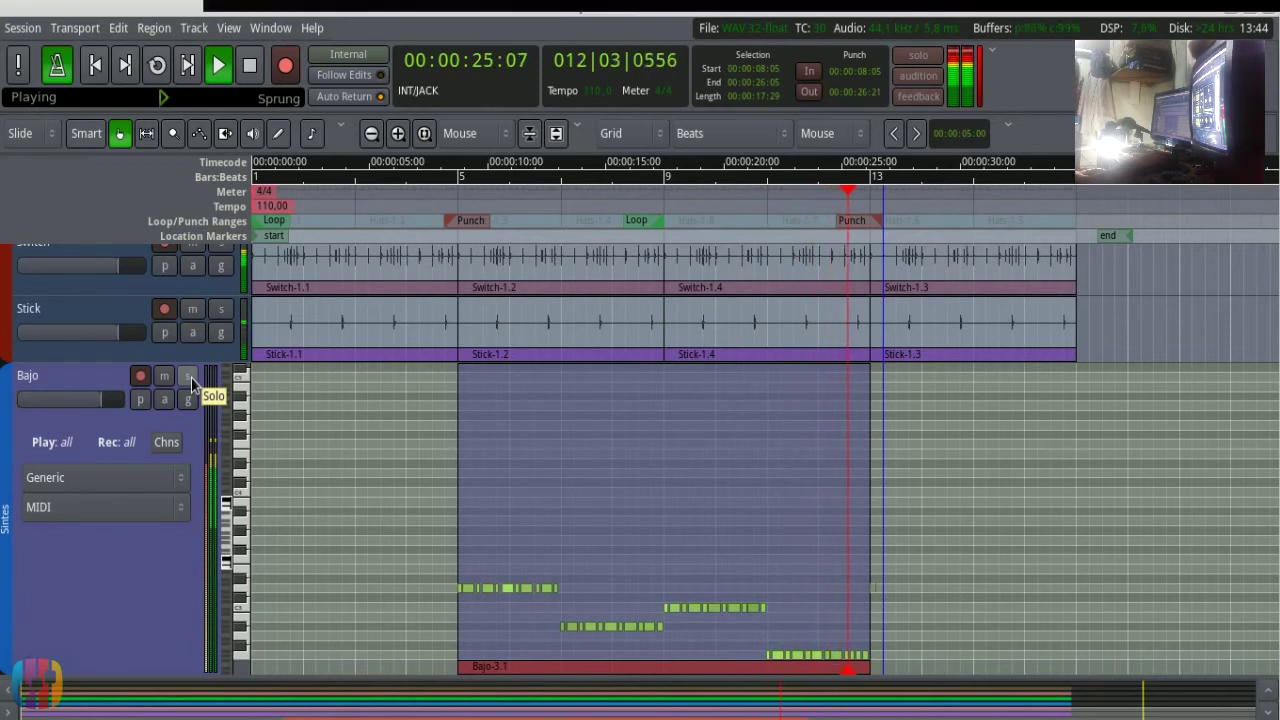
left_click(187, 376)
key("space")
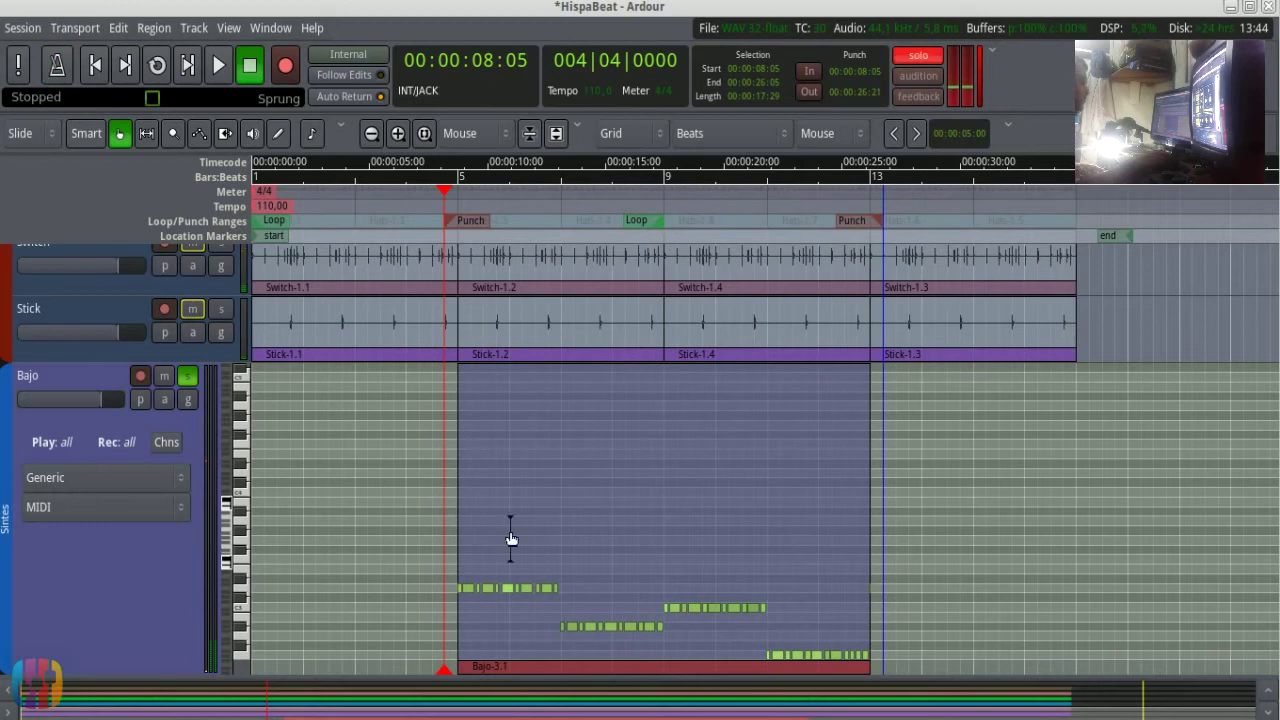
Step: Switch to internal note editing for the Bajo-3.1 region
scroll(540, 550, "up", 1)
key("e")
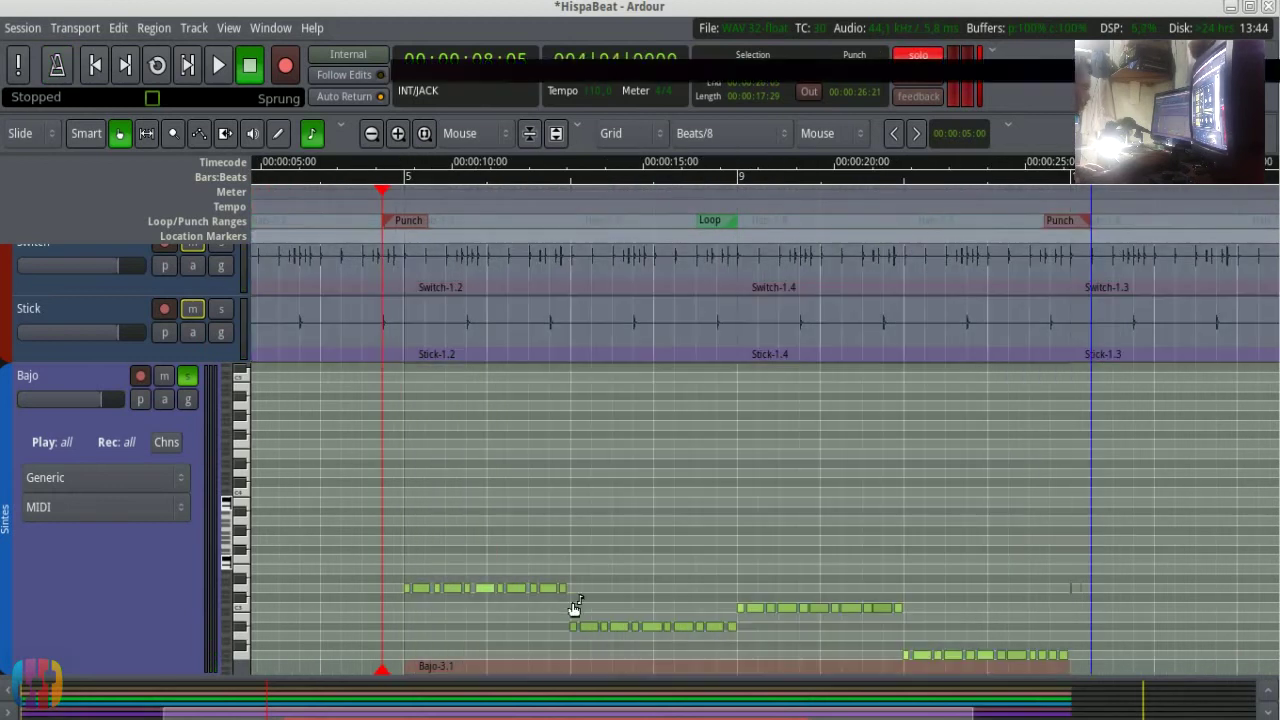
scroll(576, 606, "up", 1)
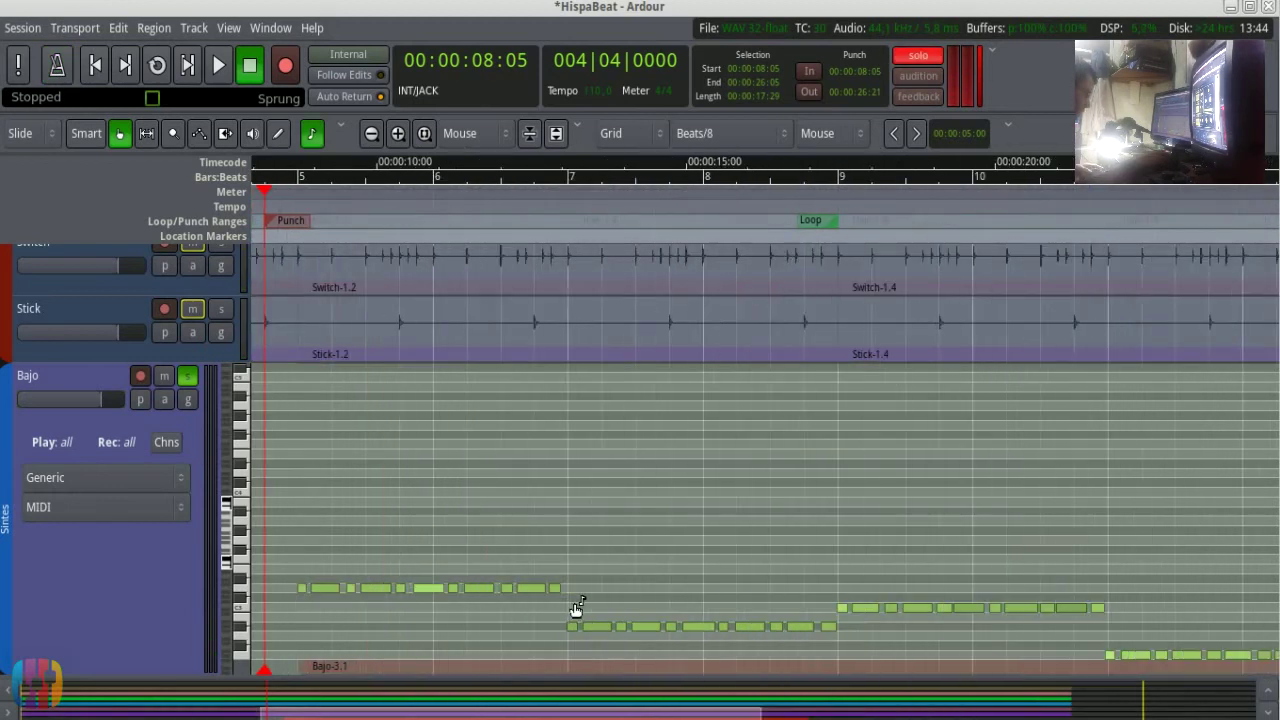
right_click(119, 621)
left_click(150, 312)
key("Escape")
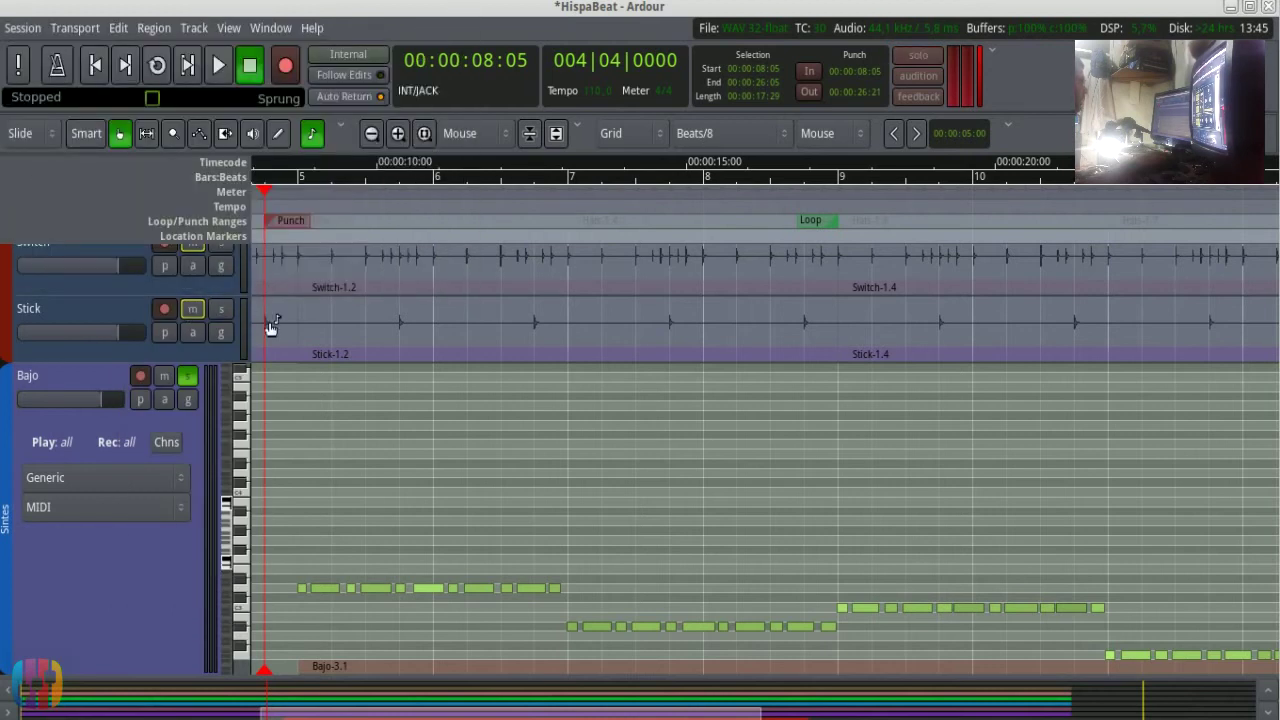
Step: Quantize the bass notes in bars 5 and 6, snapping their starts to Beats/16 at strength 100
left_click_drag(575, 604, 293, 577)
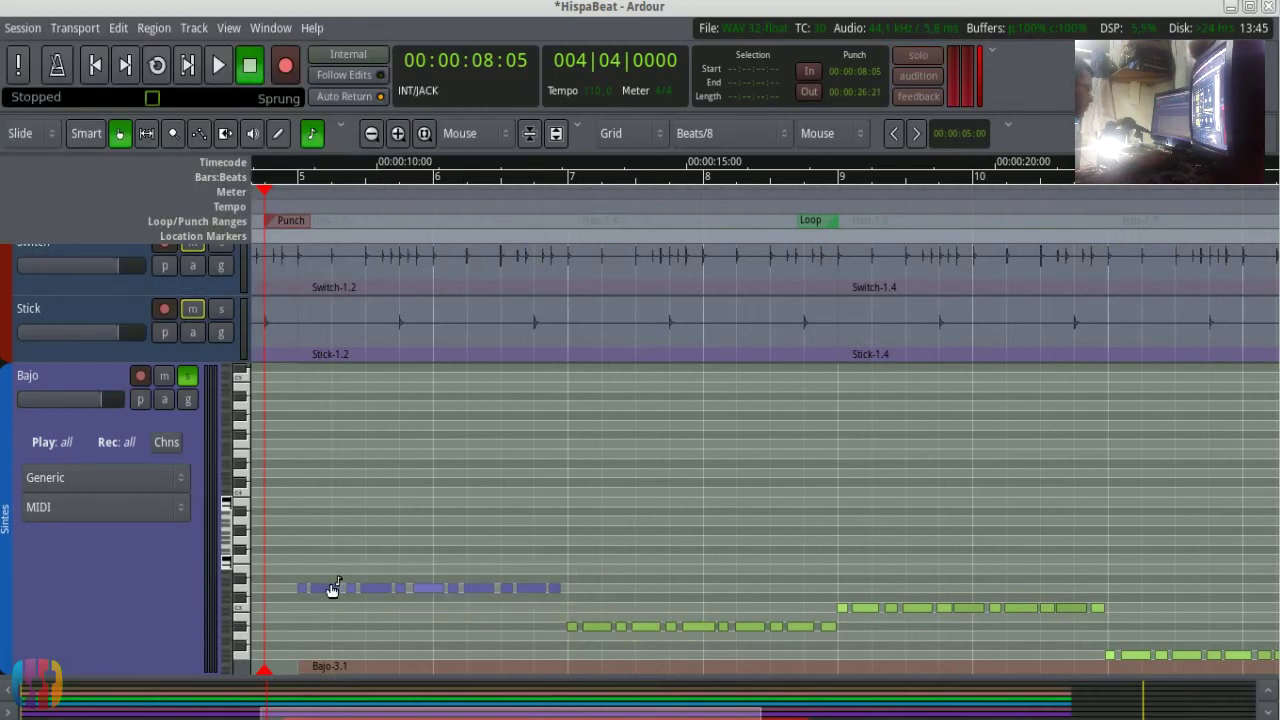
mouse_move(331, 592)
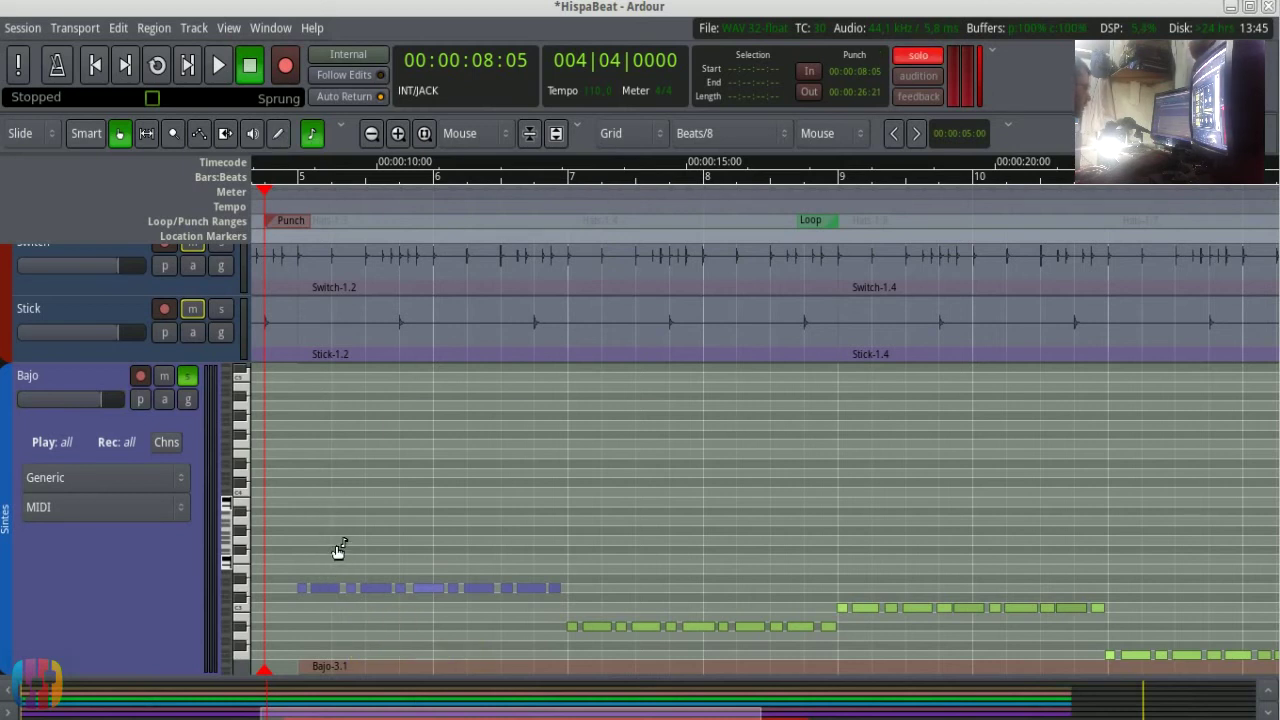
right_click(462, 537)
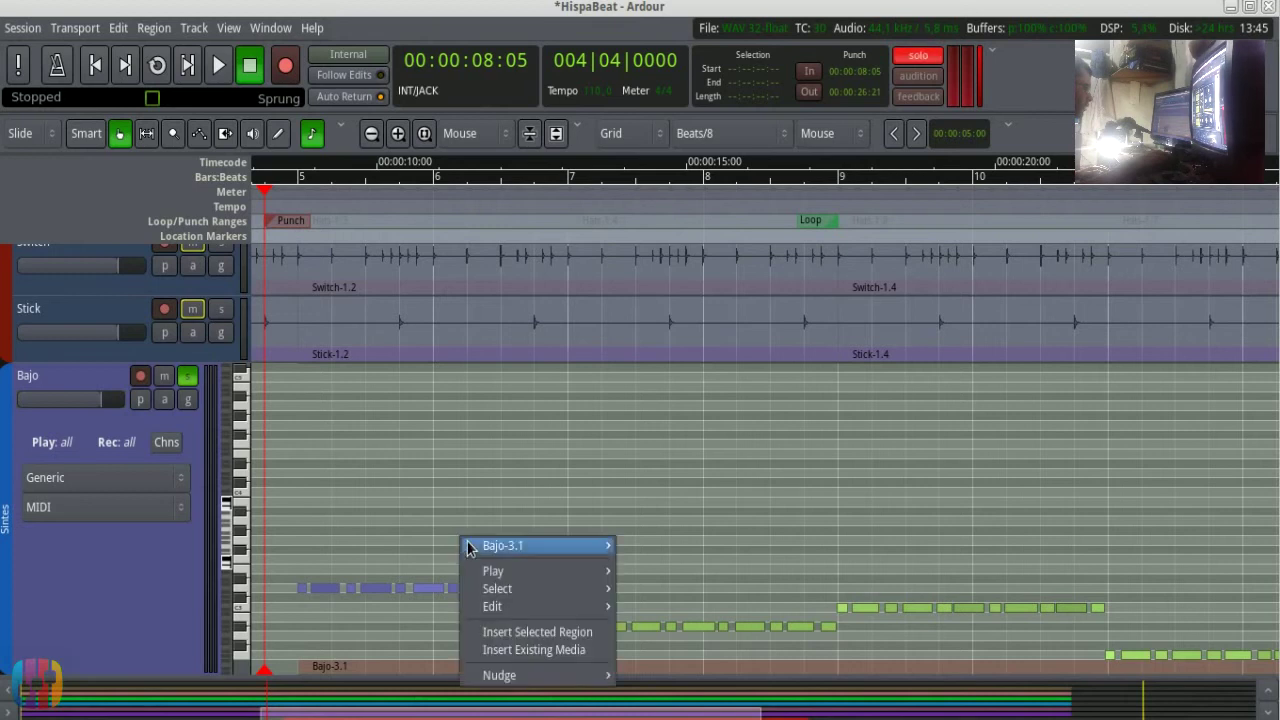
mouse_move(503, 550)
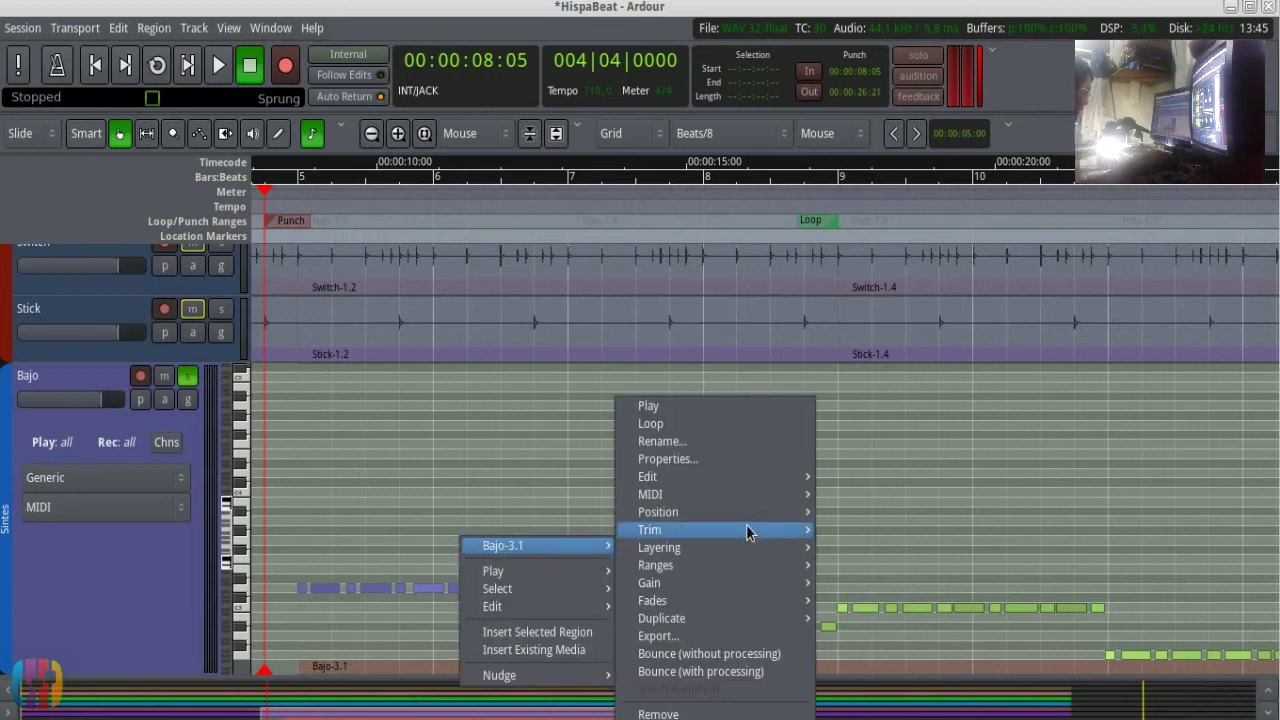
mouse_move(768, 497)
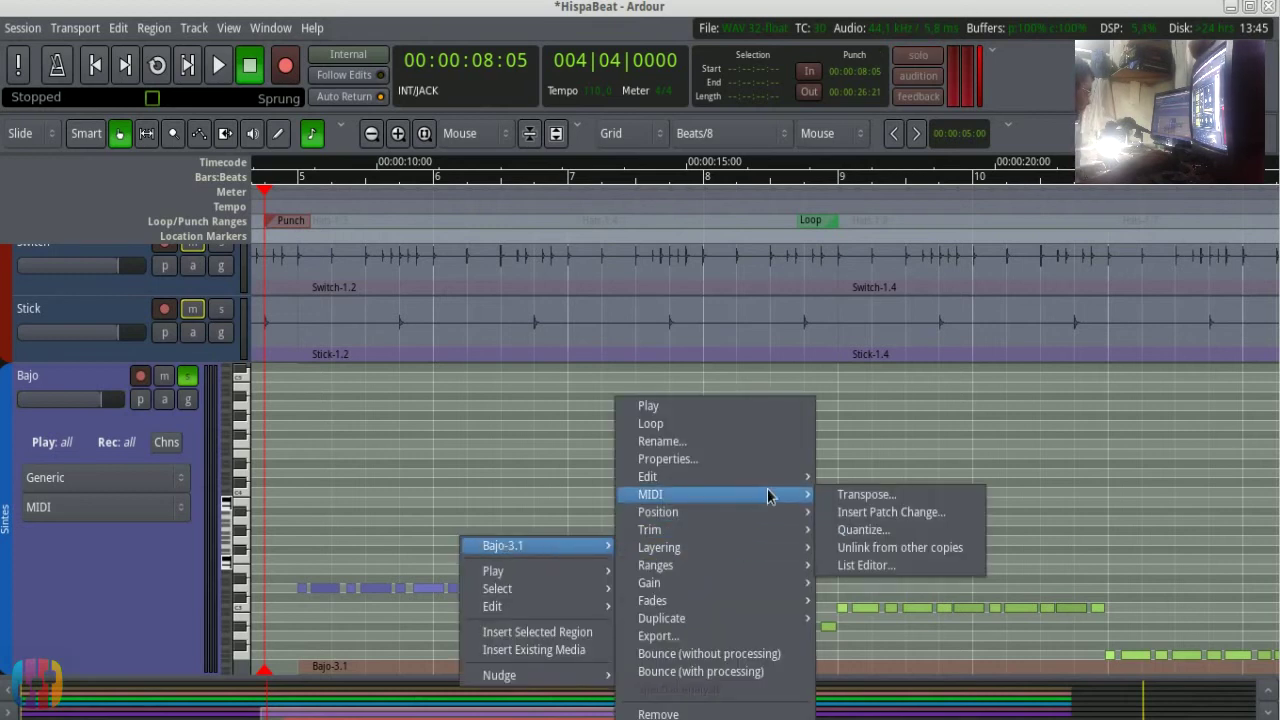
left_click(916, 539)
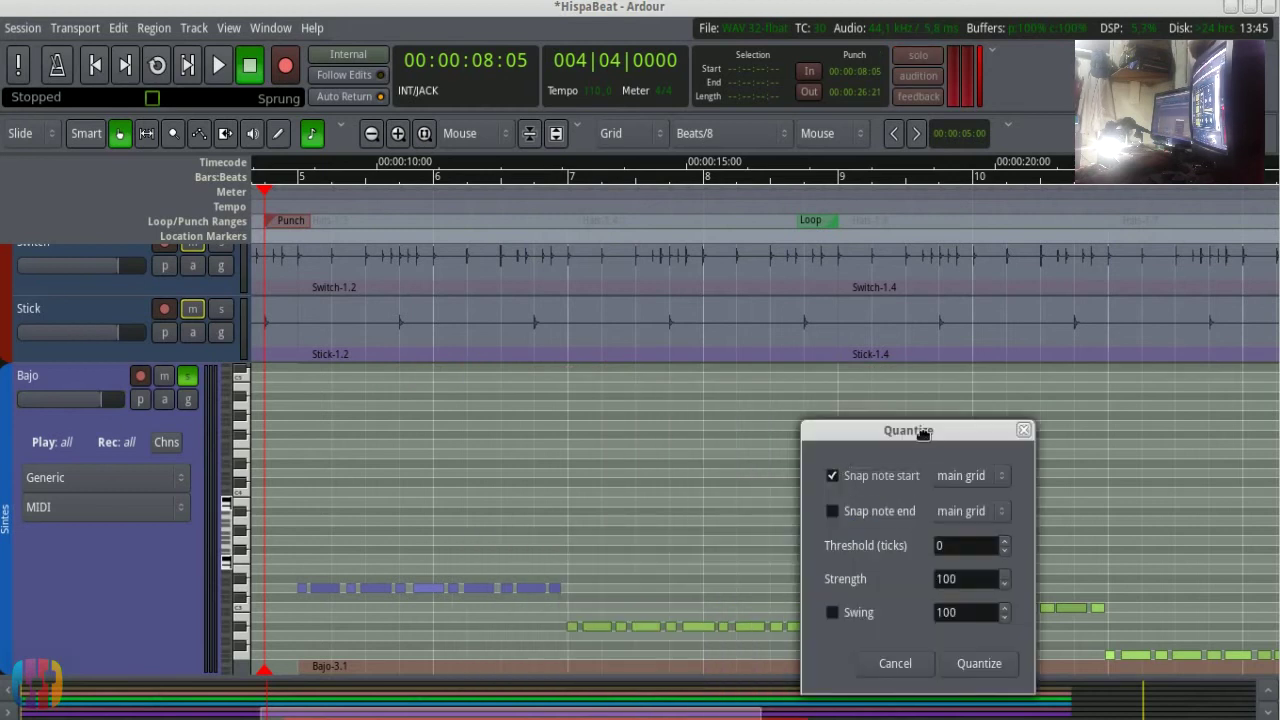
left_click_drag(920, 429, 868, 236)
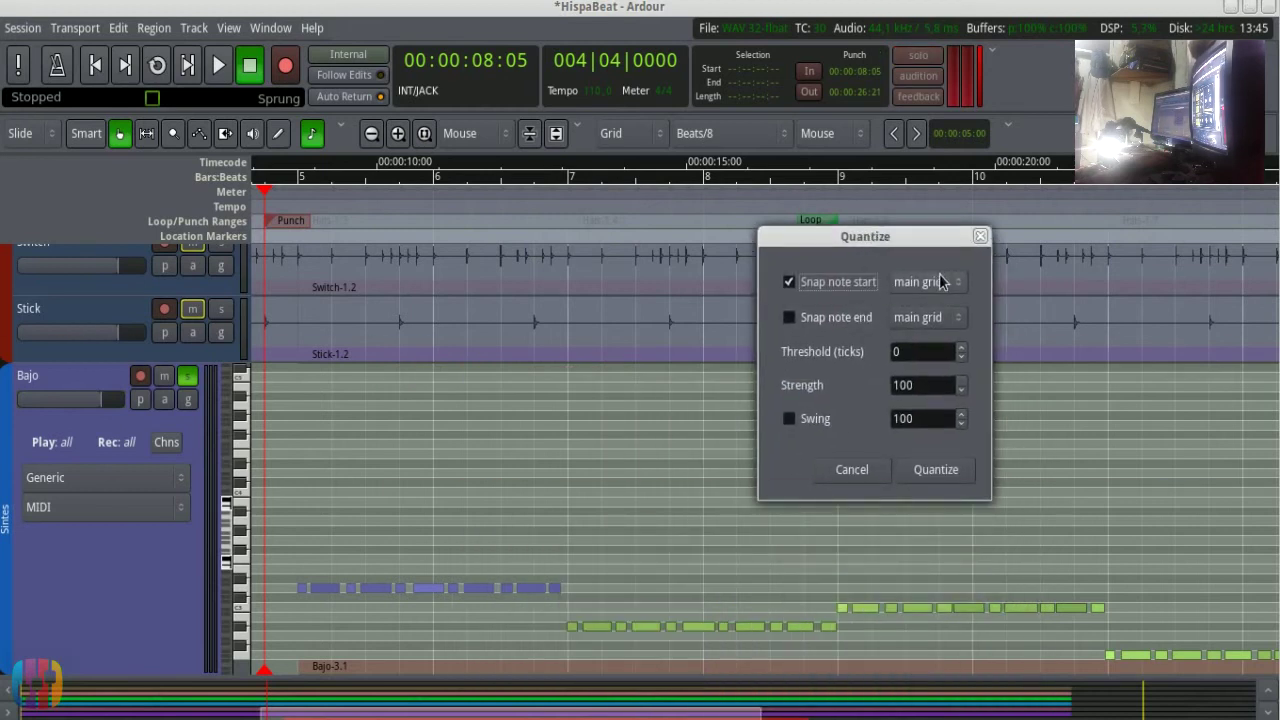
left_click(942, 283)
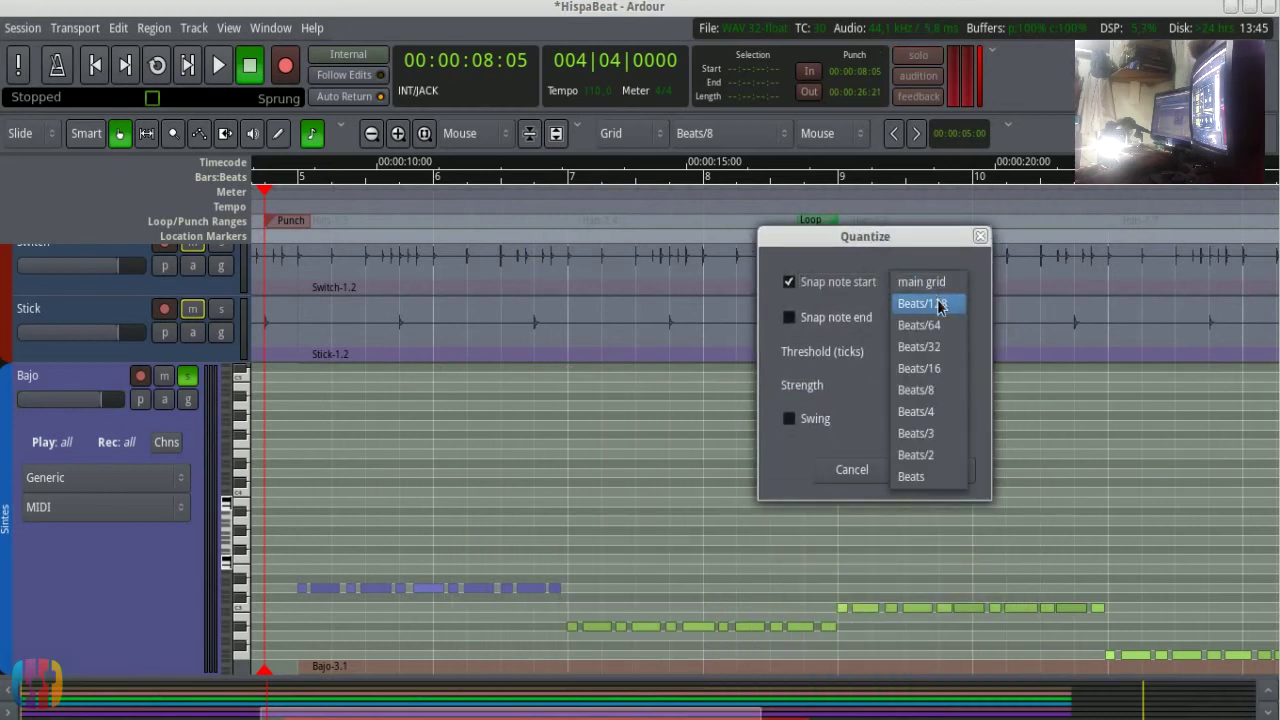
left_click(943, 377)
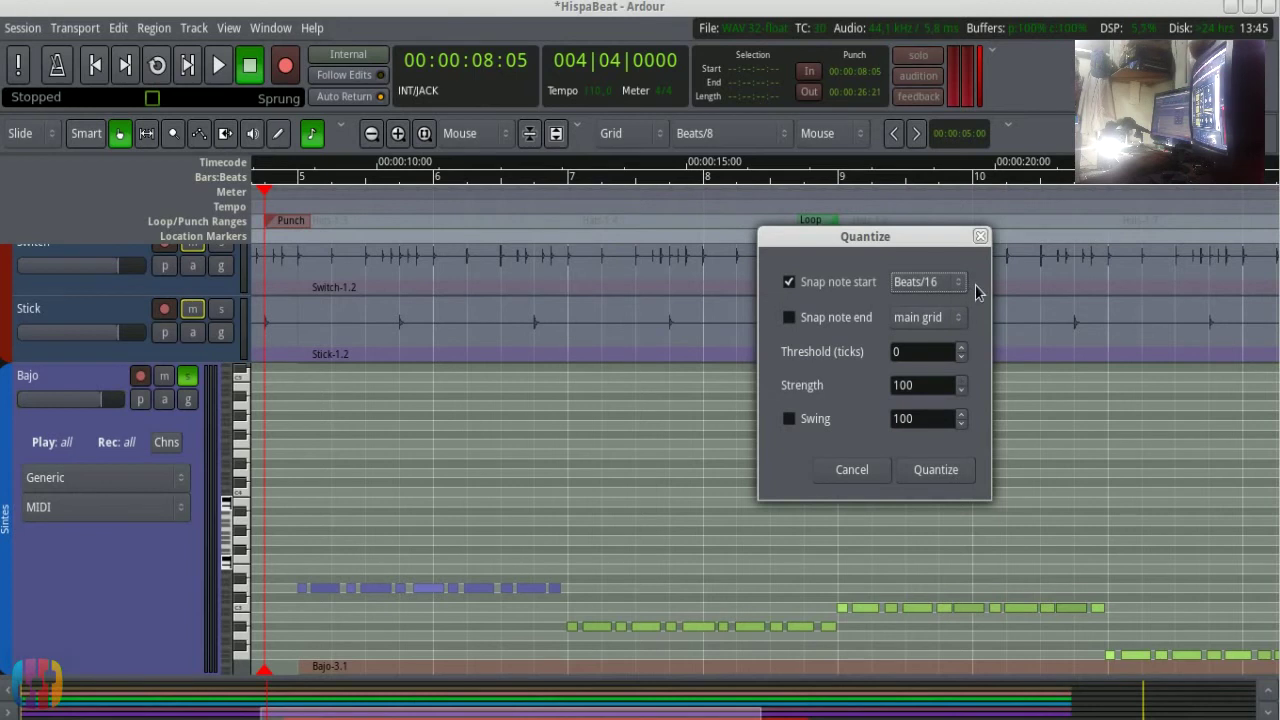
left_click(941, 474)
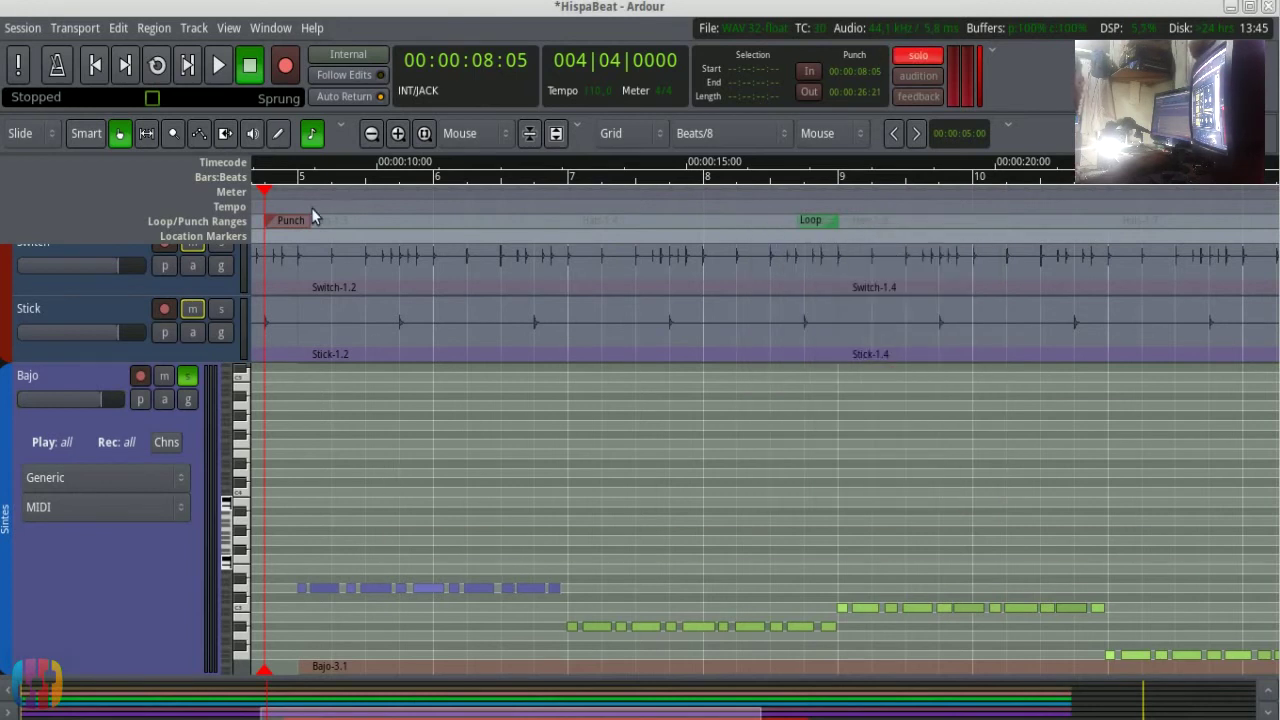
Step: Play the soloed bass from just before bar 5 into bar 7 to check the quantized notes
left_click(294, 178)
key("space")
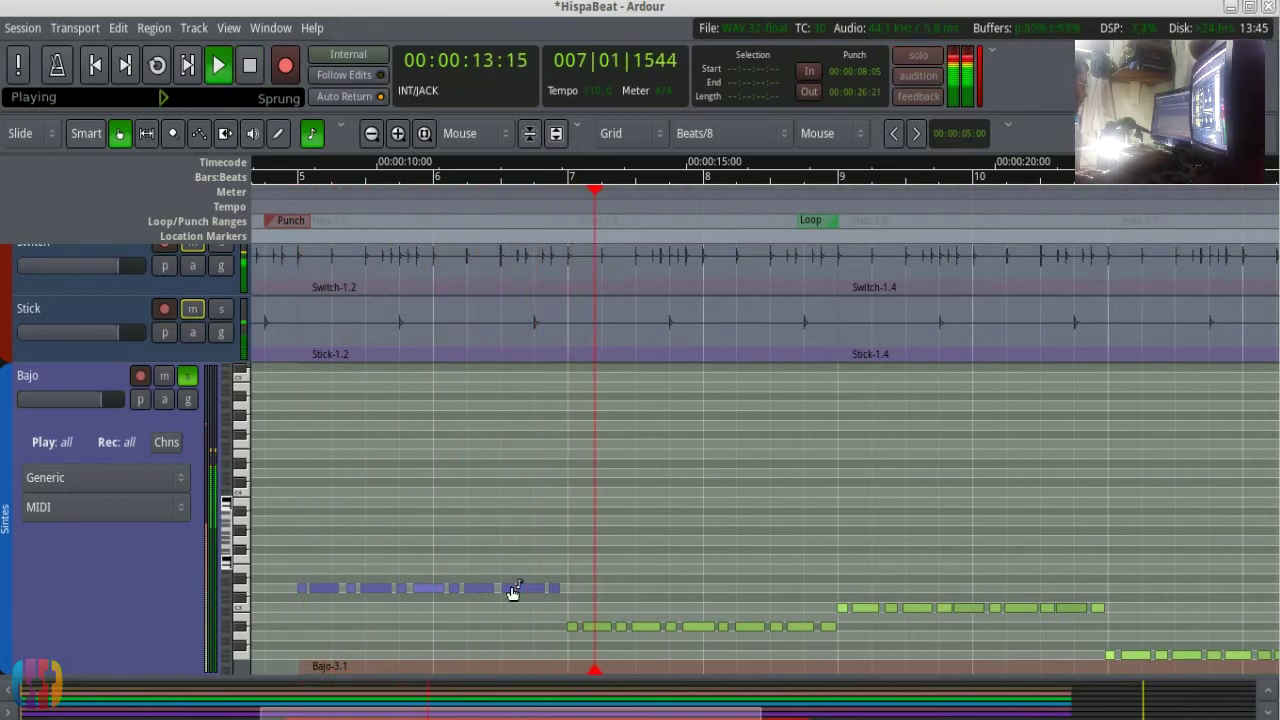
key("space")
Step: Quantize the bass notes in bars 7 and 8, snapping their starts to Beats/16
left_click_drag(872, 653, 571, 611)
right_click(638, 531)
mouse_move(740, 537)
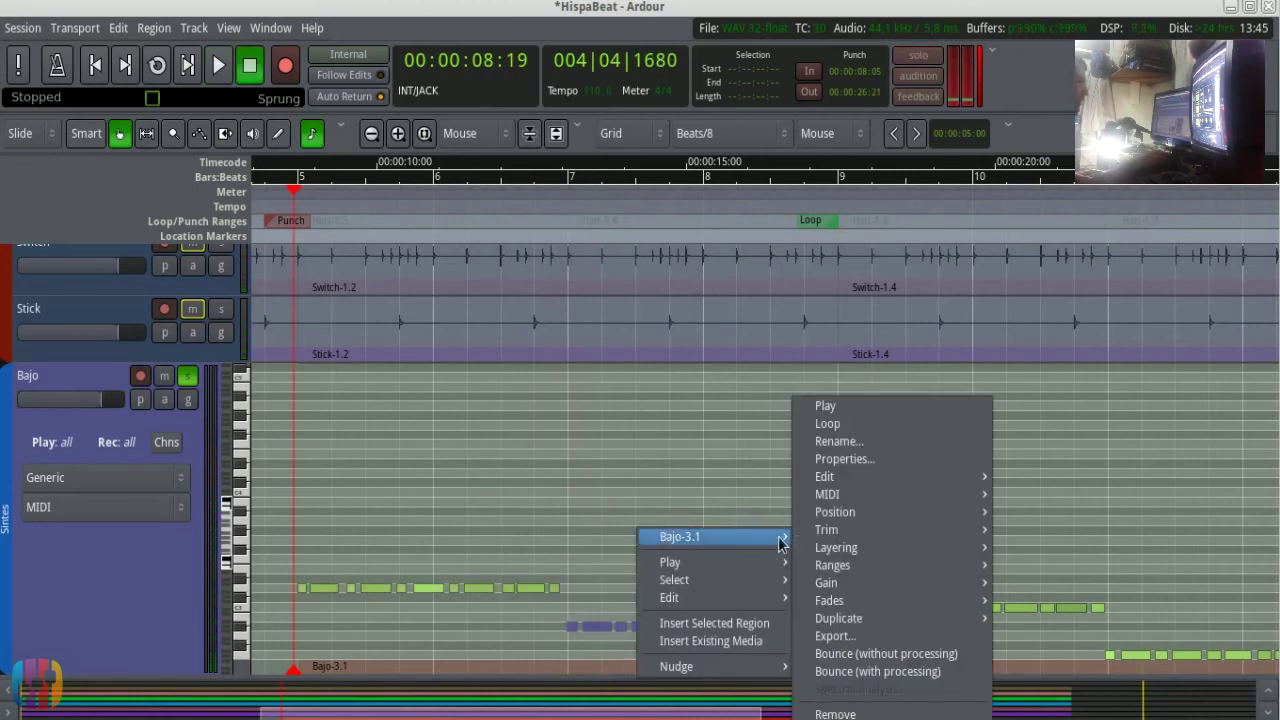
mouse_move(880, 494)
left_click(1060, 529)
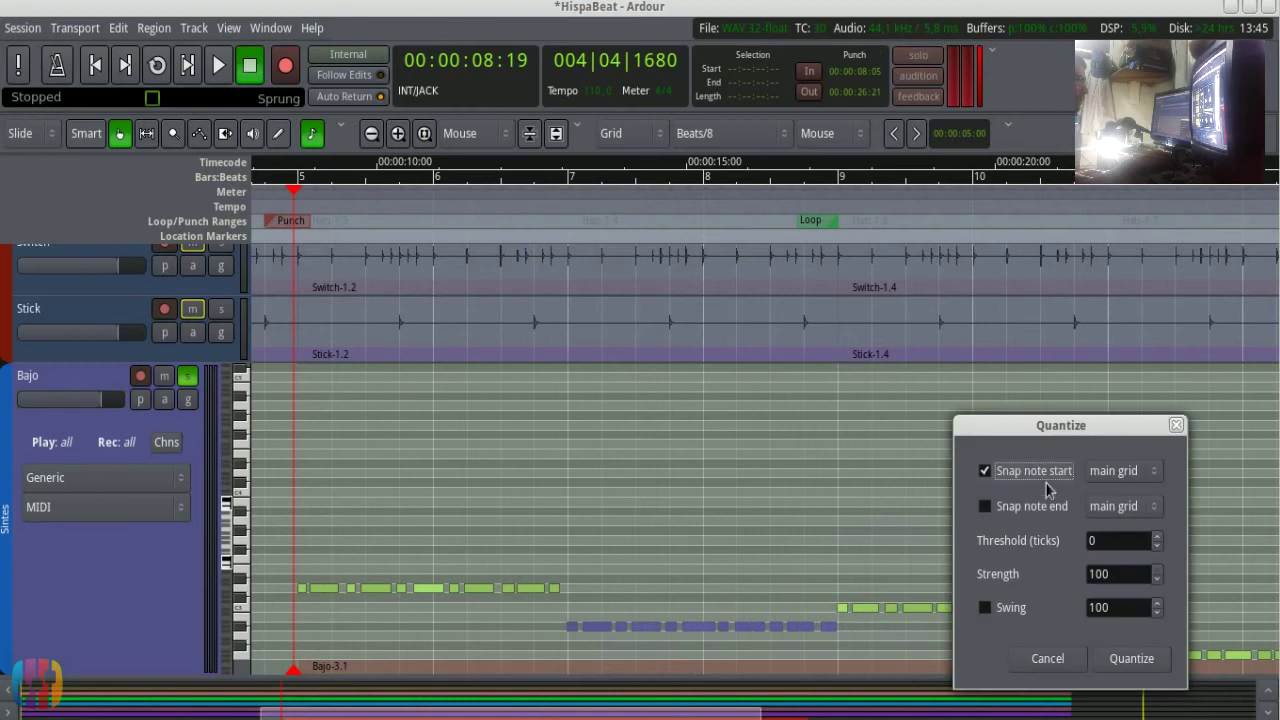
left_click(1105, 474)
left_click(1116, 557)
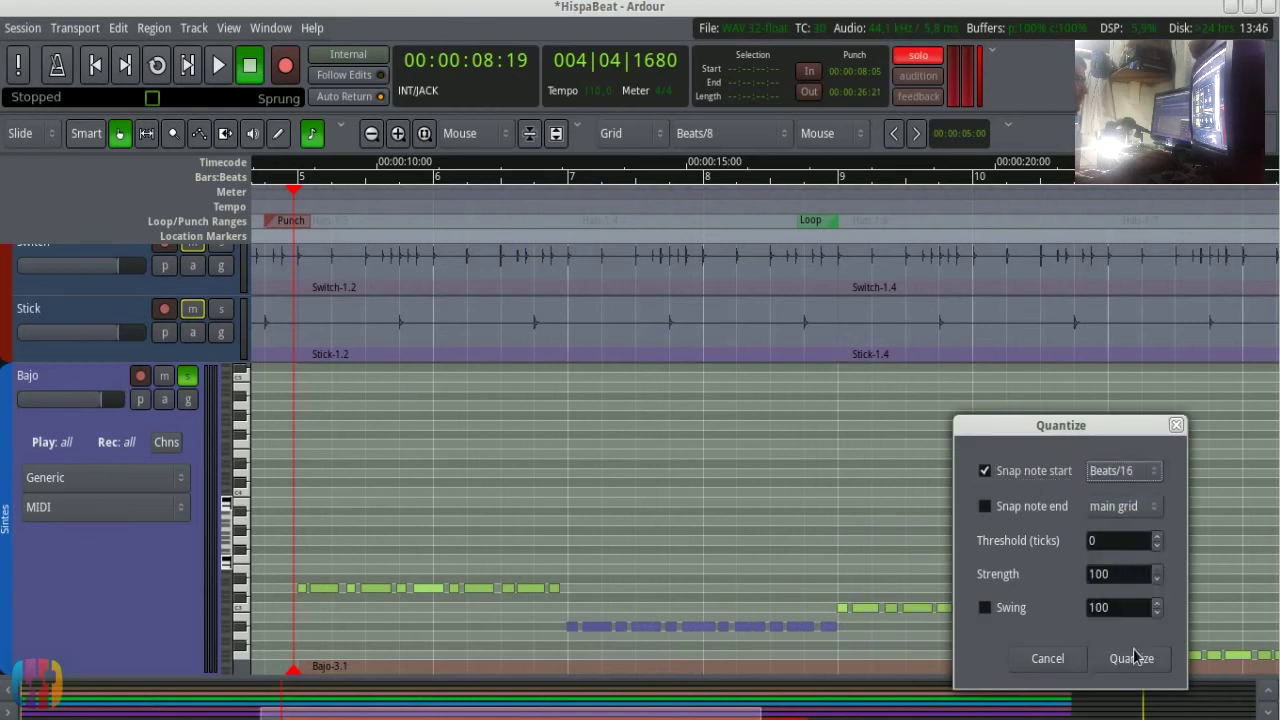
left_click(1133, 660)
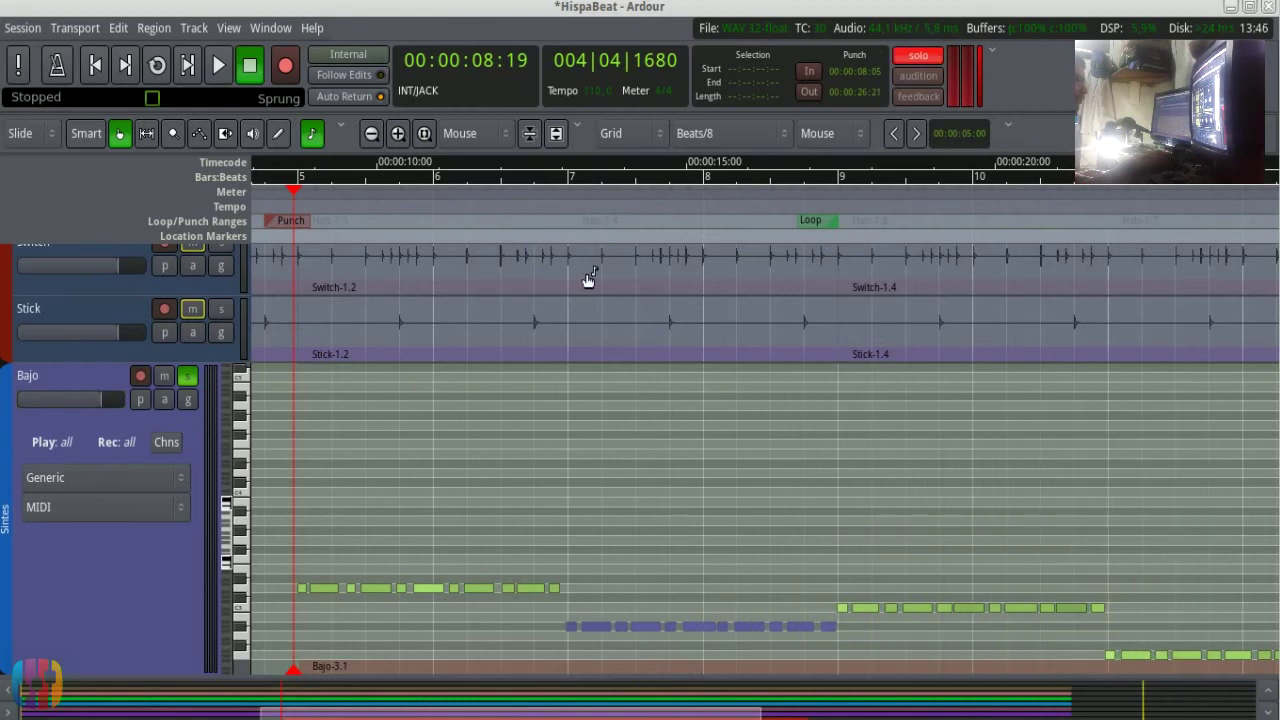
Step: Play the soloed bass from bar 7 into bar 9 to check the quantized notes
left_click(566, 178)
key("space")
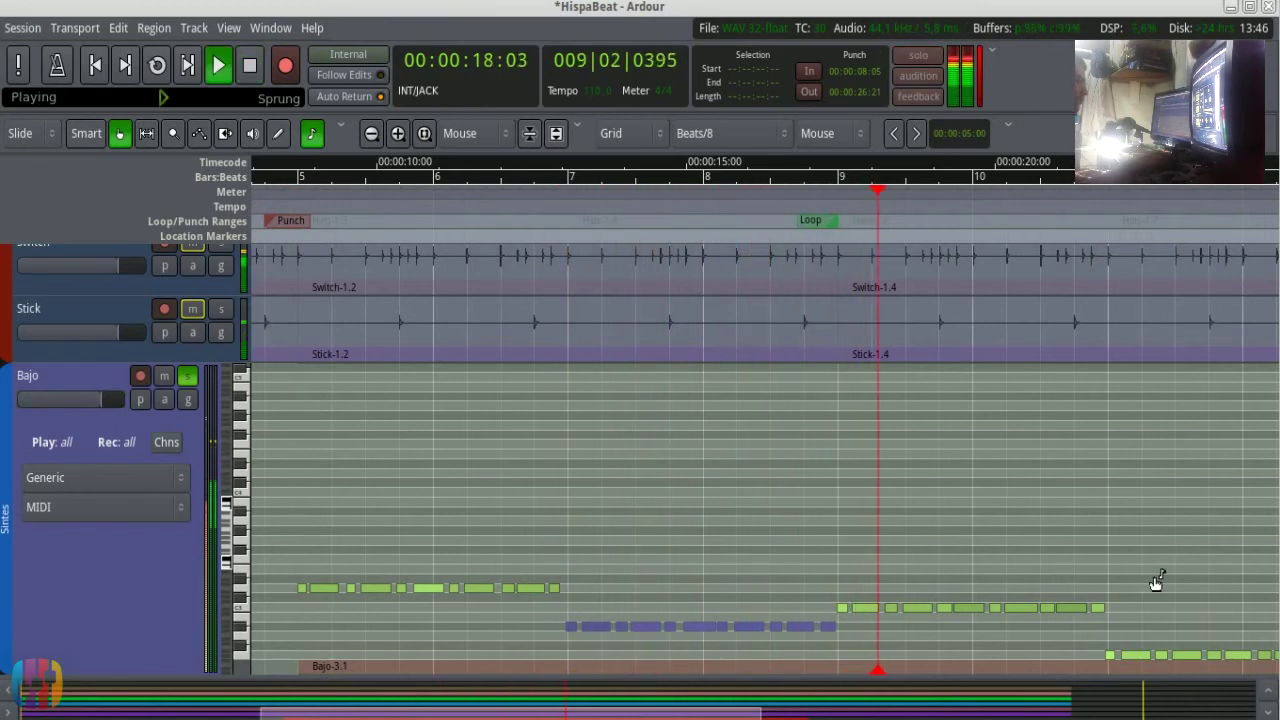
key("space")
Step: Quantize the starts of the bass notes in bars 9 and 10 to Beats/16 and play them from just before bar 9
left_click_drag(1130, 590, 838, 611)
right_click(861, 523)
mouse_move(932, 526)
mouse_move(1100, 496)
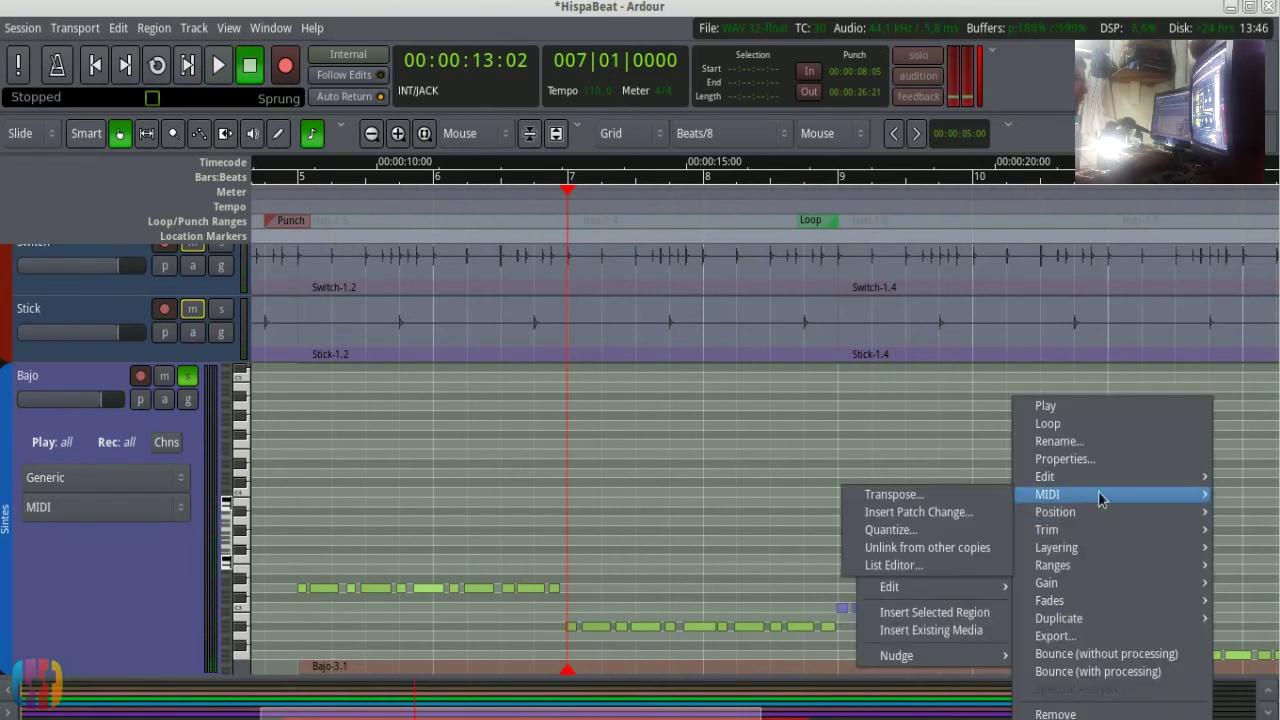
left_click(889, 530)
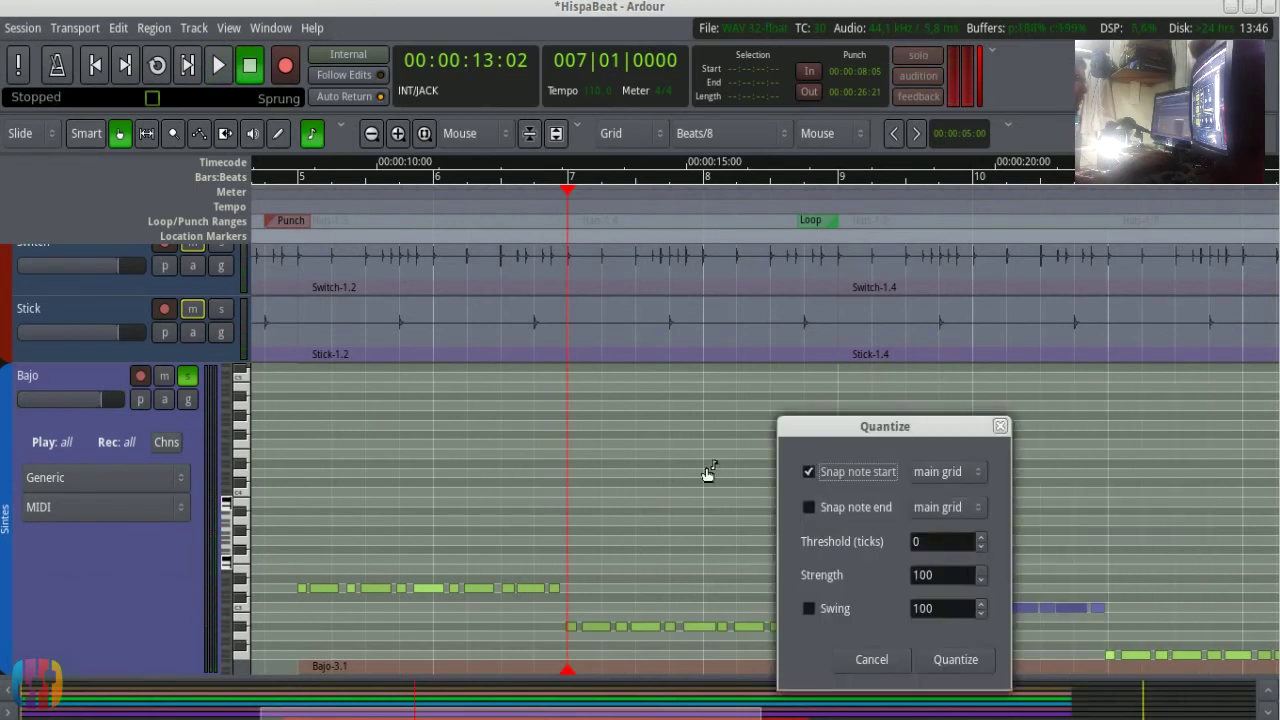
left_click(947, 472)
left_click(944, 559)
left_click(955, 659)
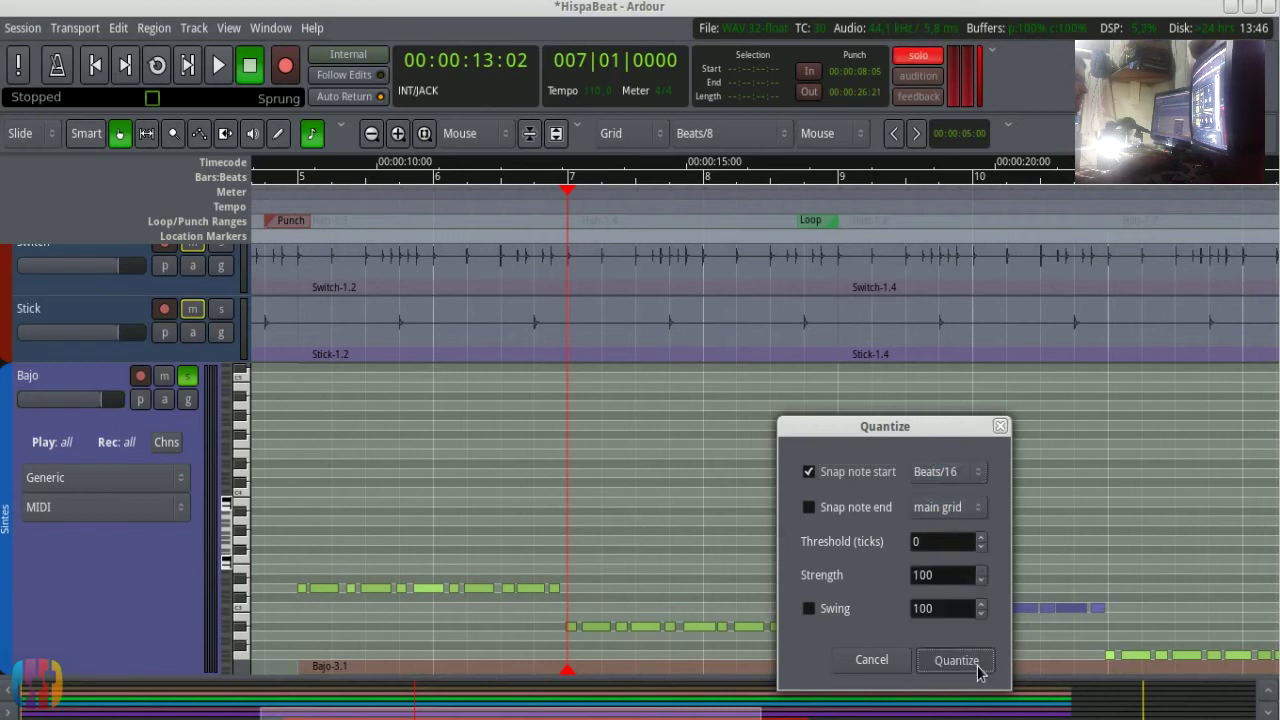
left_click(820, 192)
key("space")
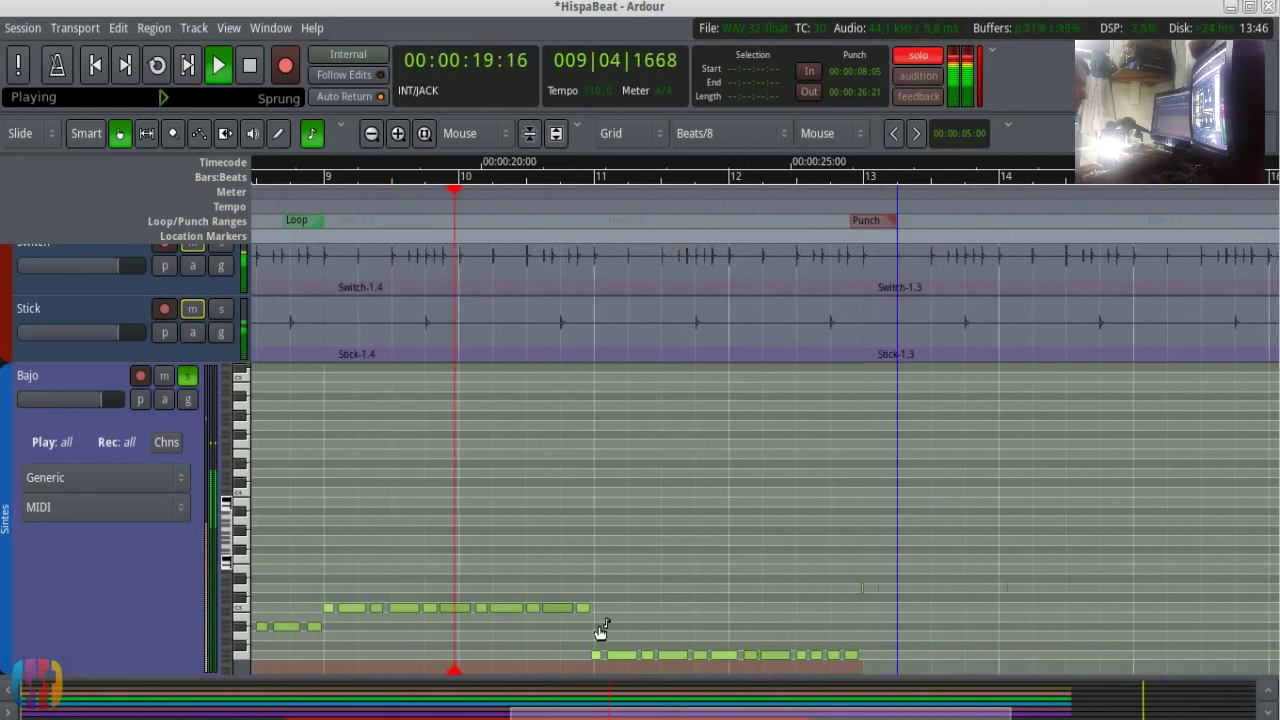
Step: Stop playback and quantize the low bass notes in bars 11 and 12, snapping their starts to Beats/16
left_click_drag(600, 626, 867, 657)
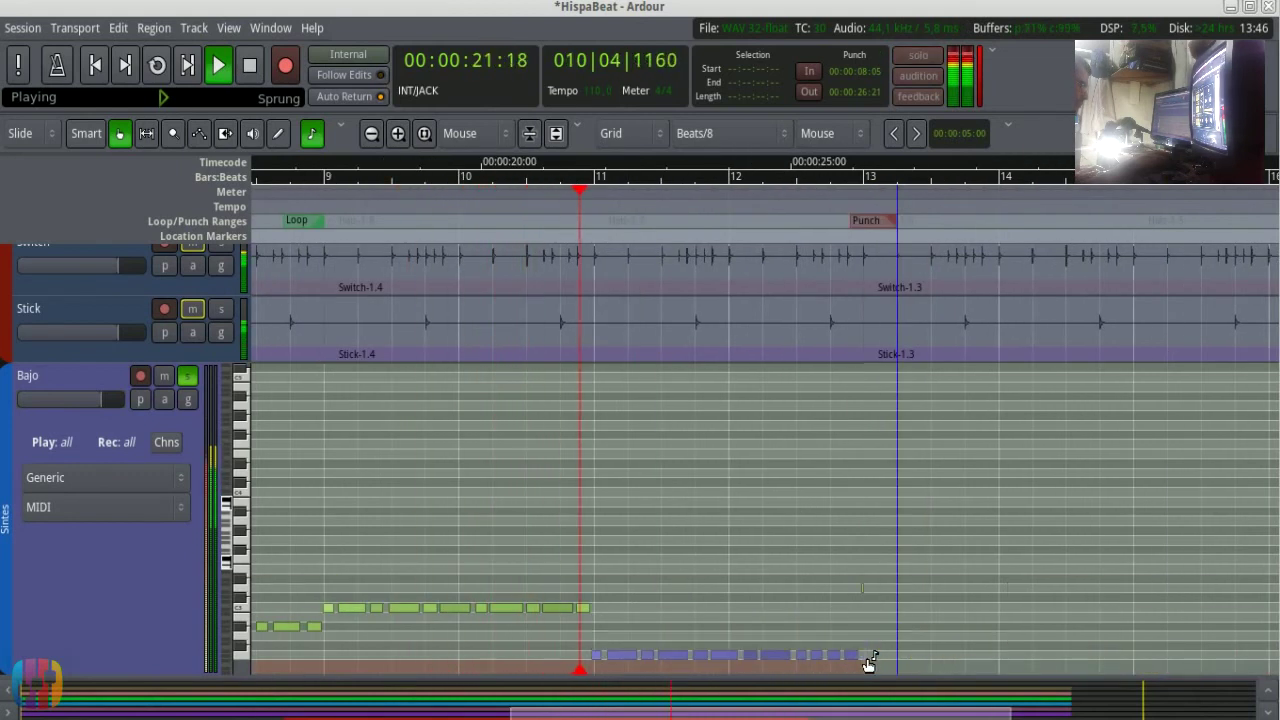
key("space")
right_click(646, 554)
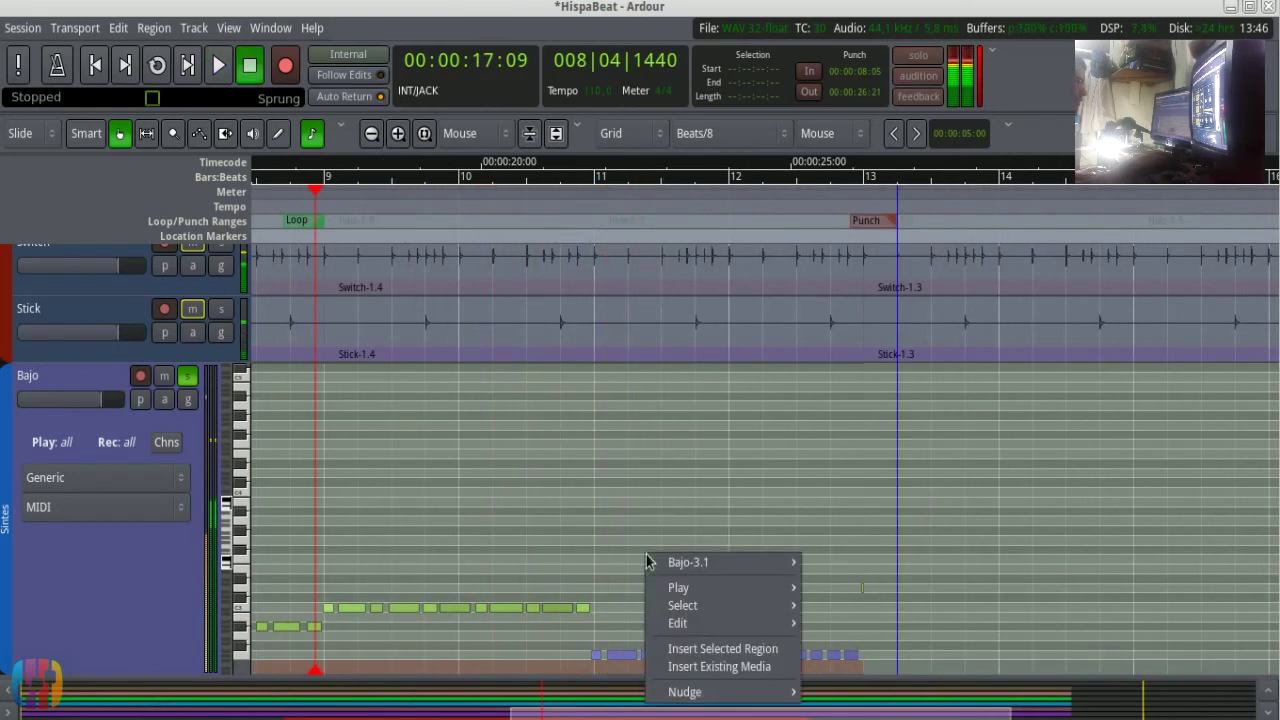
mouse_move(720, 562)
mouse_move(914, 494)
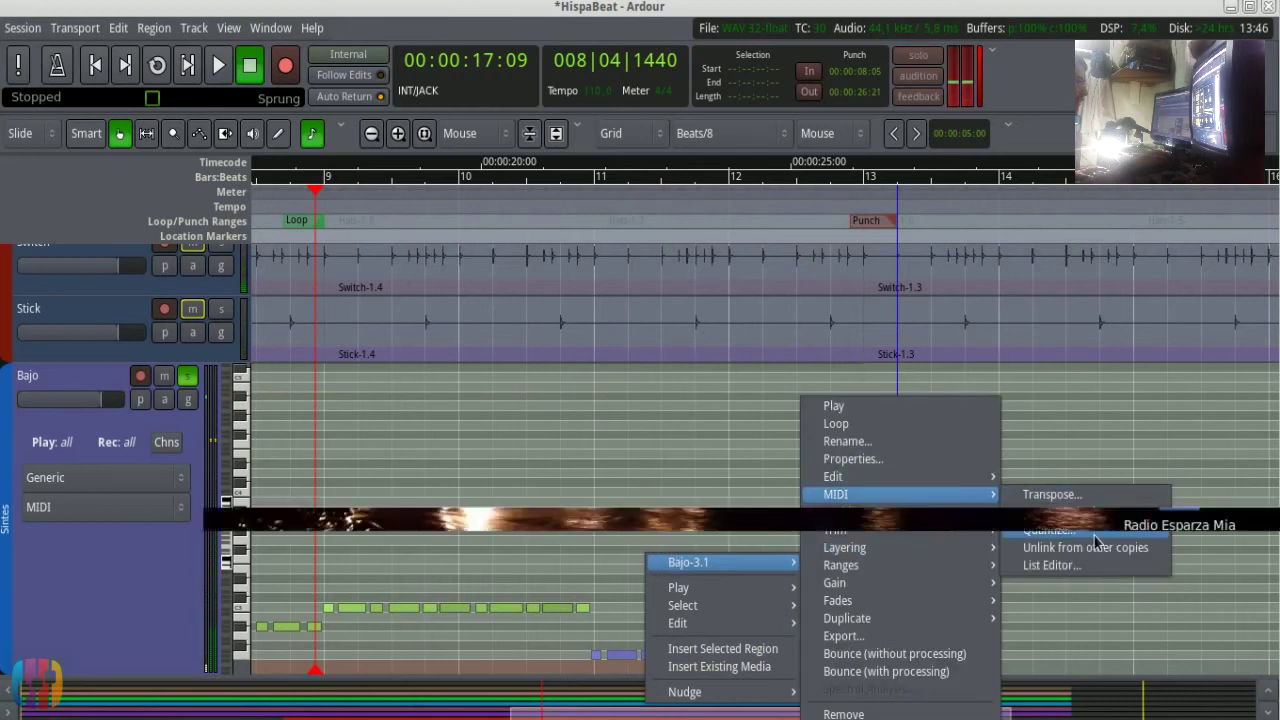
left_click(1060, 532)
left_click(1139, 480)
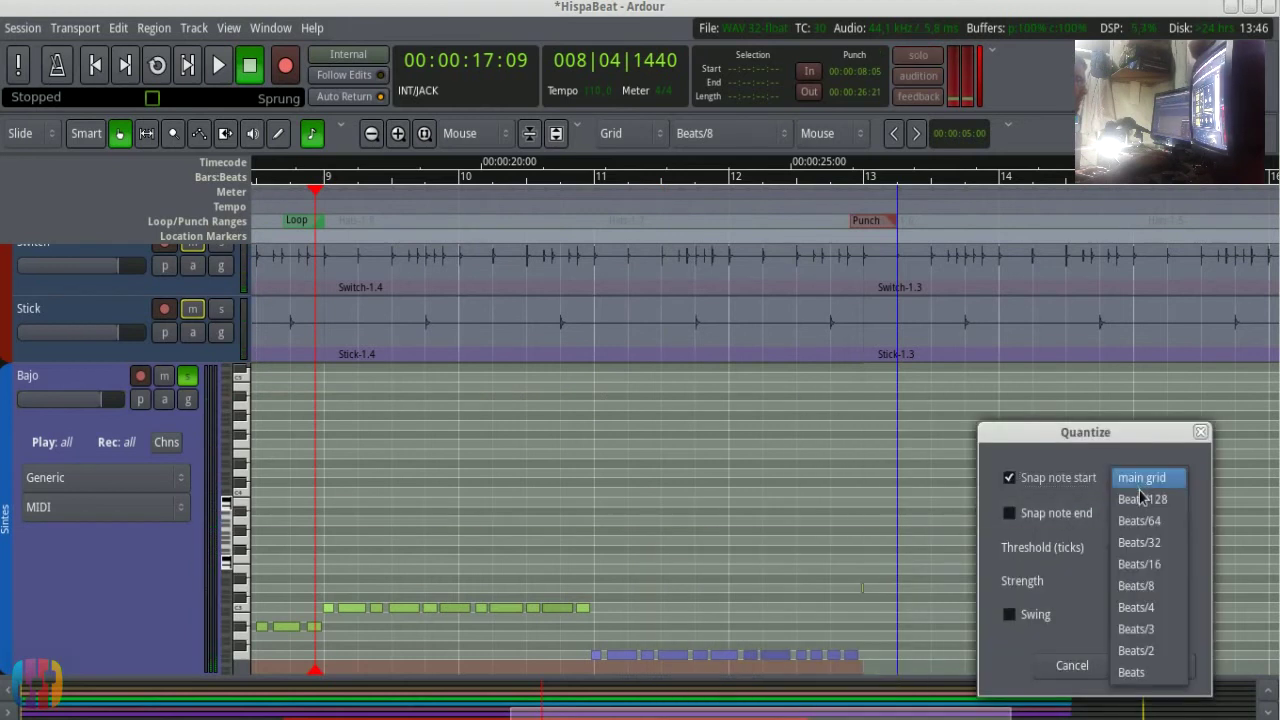
left_click(1150, 566)
left_click(1158, 668)
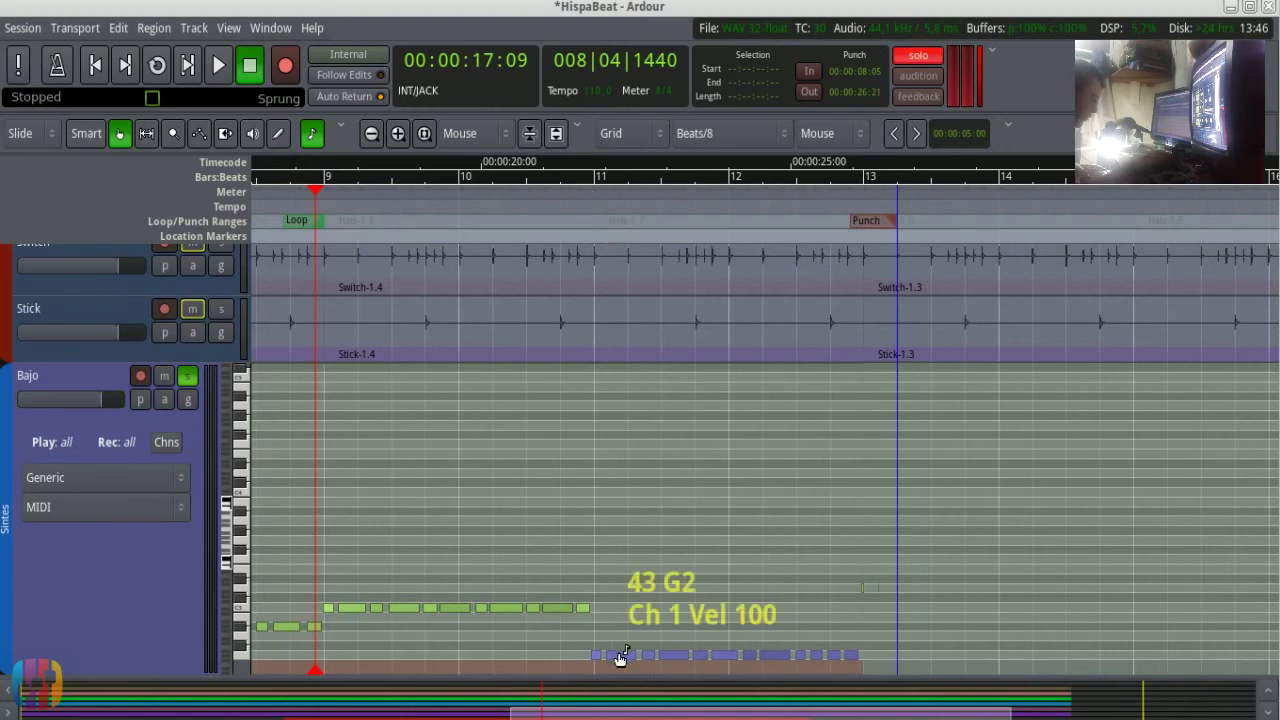
Step: Play the soloed bass from just before bar 11 to check the quantized low notes, and stop playback
scroll(617, 657, "up", 2)
left_click_drag(563, 658, 569, 659)
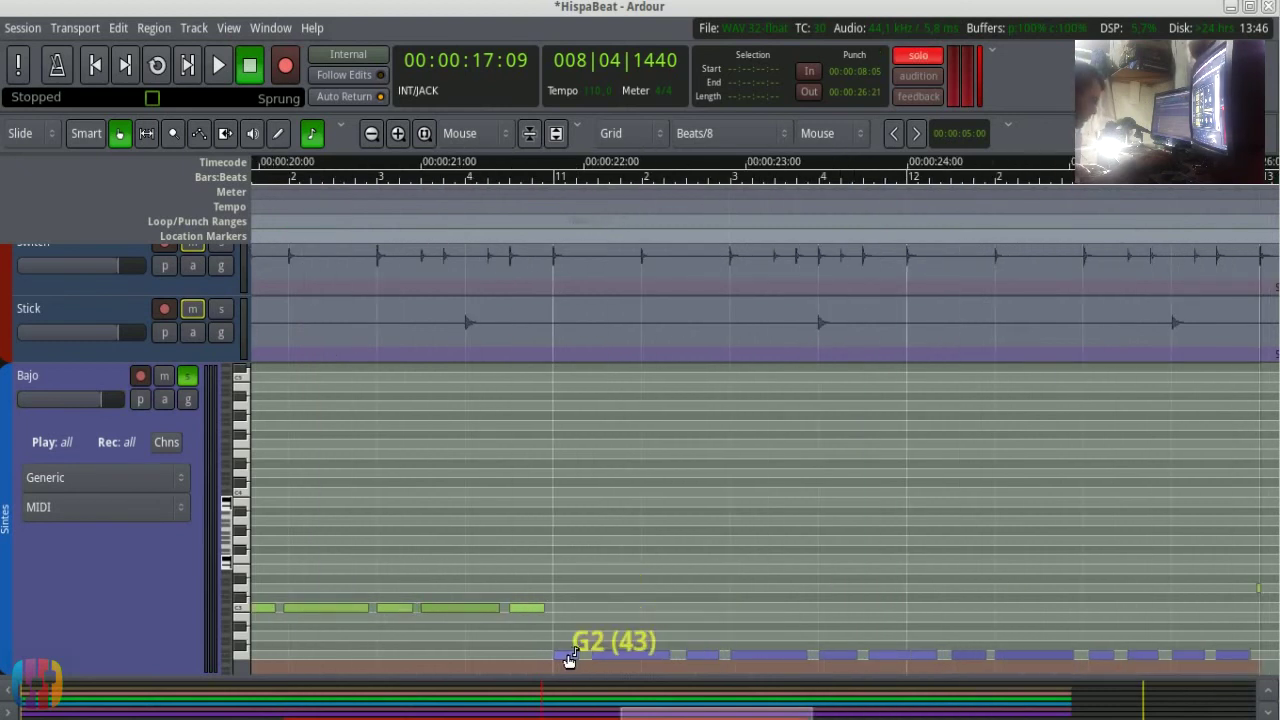
left_click(531, 165)
key("space")
key("minus")
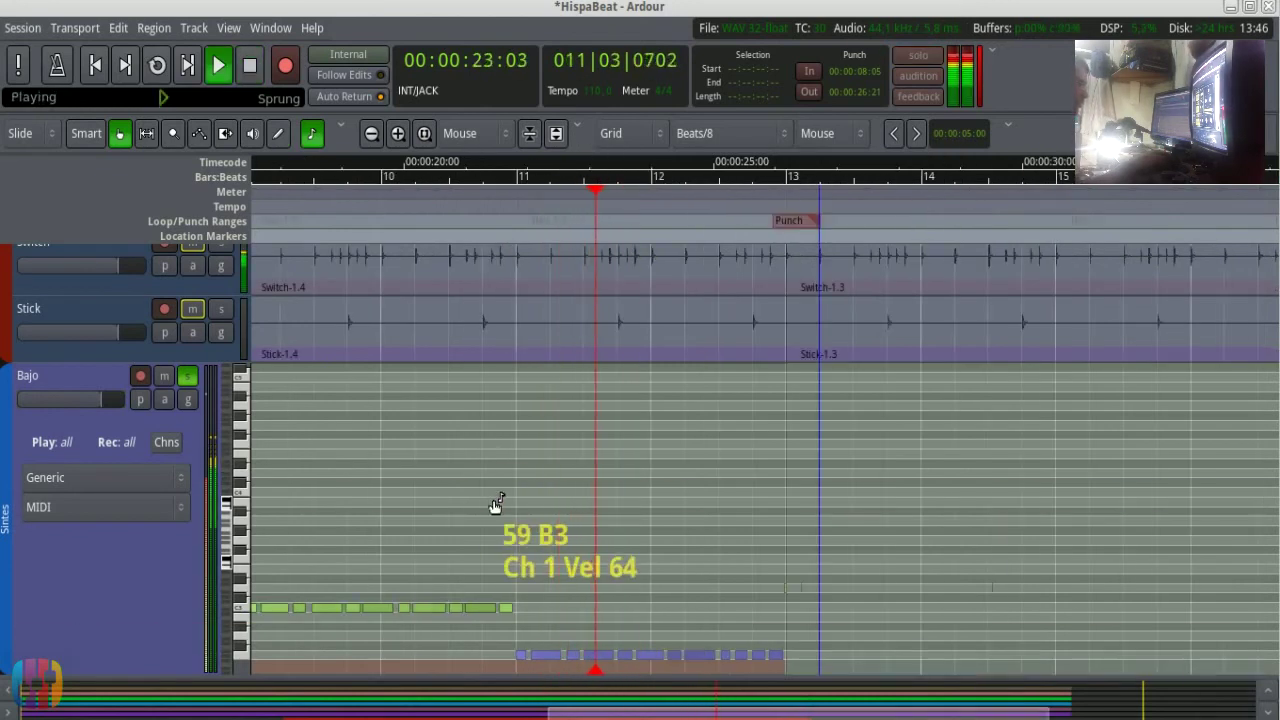
key("minus")
scroll(493, 499, "up", 5)
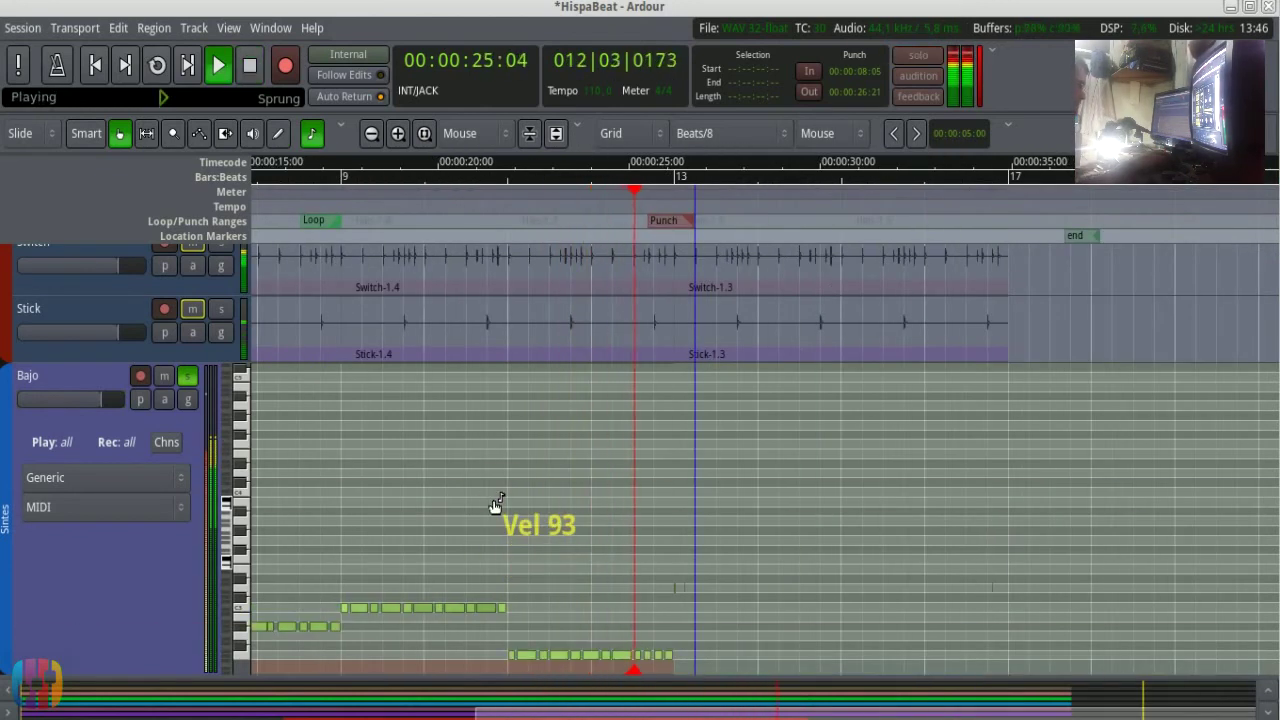
left_click(497, 504)
key("space")
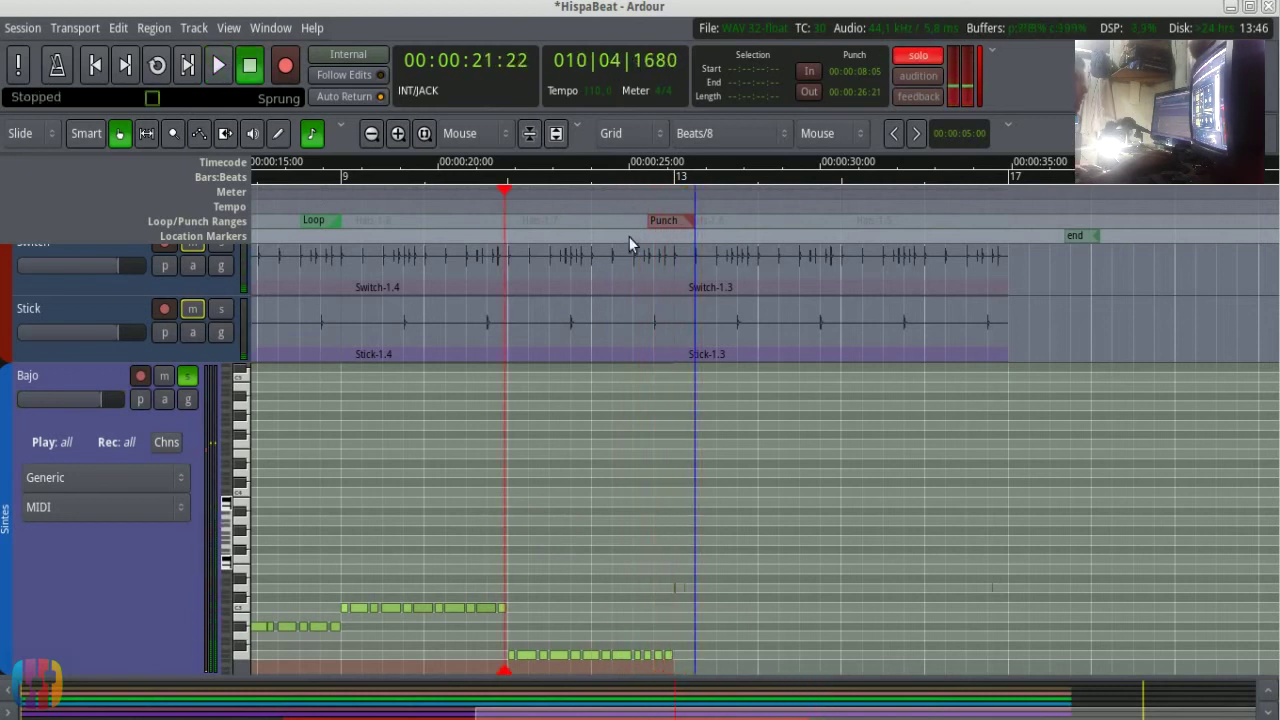
Step: Extend the Bajo region's end slightly past bar 13 and delete the two stray notes uncovered there
key("e")
left_click(542, 343)
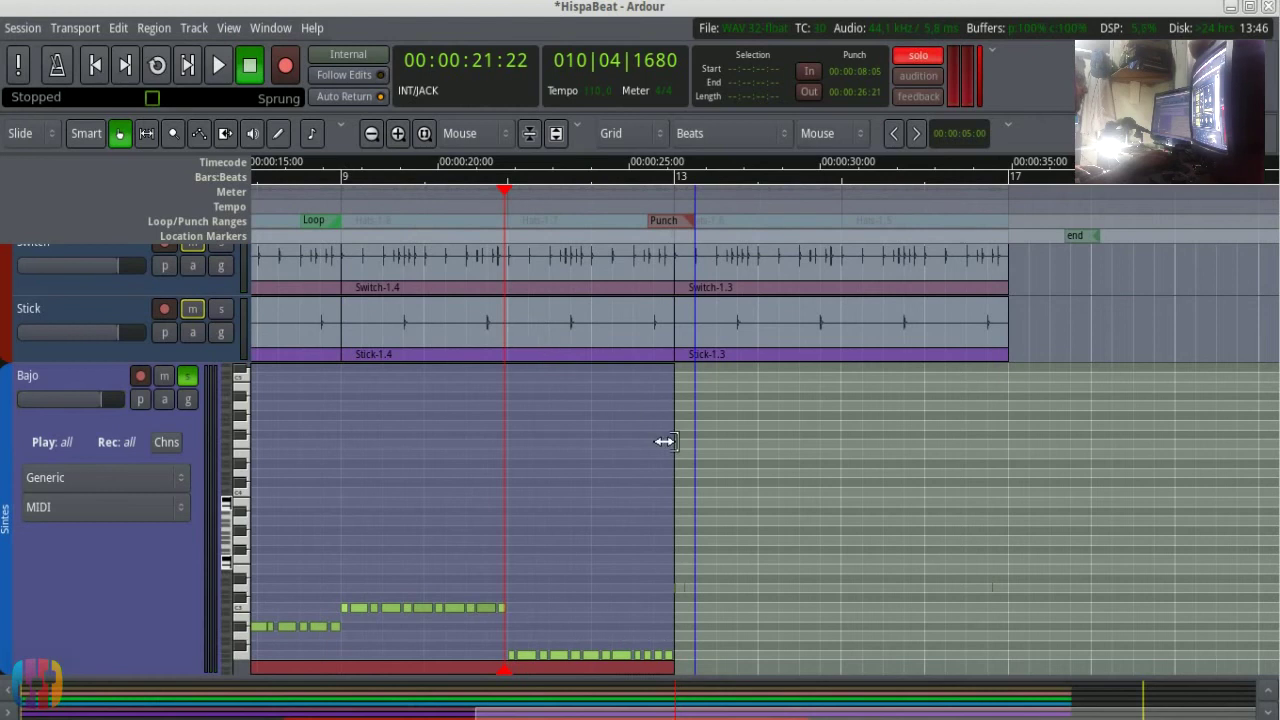
left_click_drag(664, 441, 690, 445)
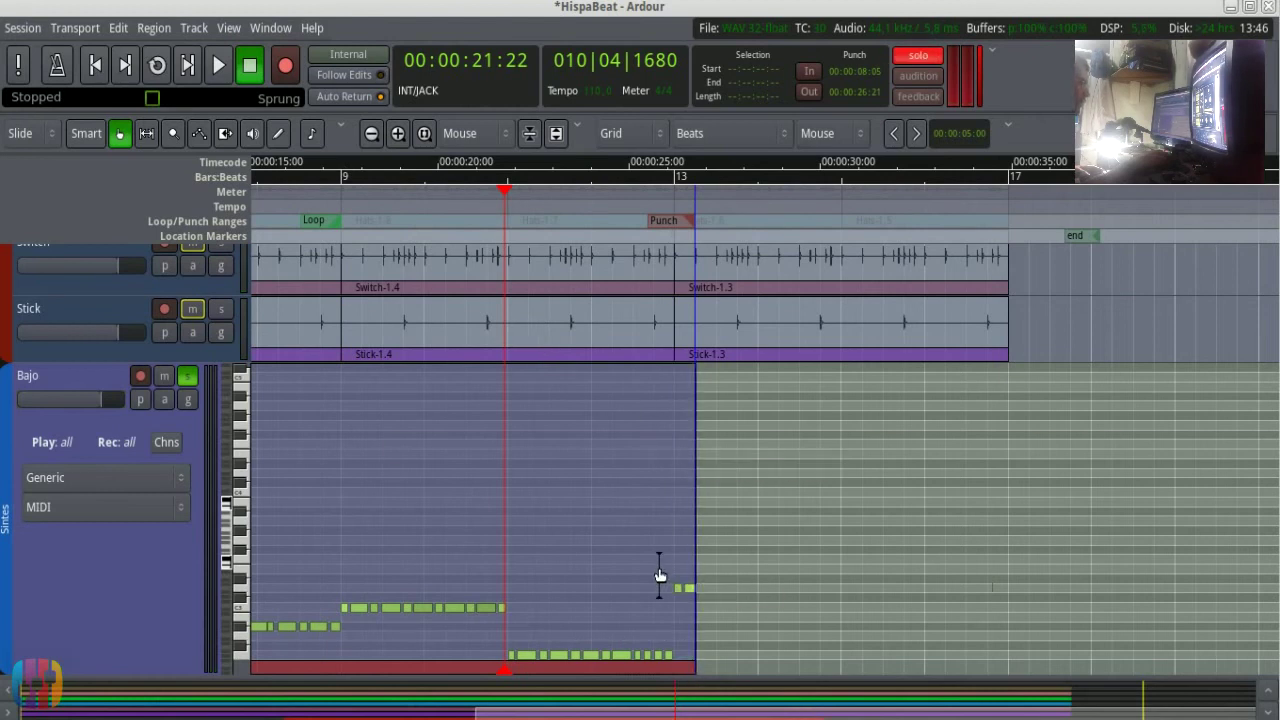
key("e")
left_click_drag(668, 576, 699, 603)
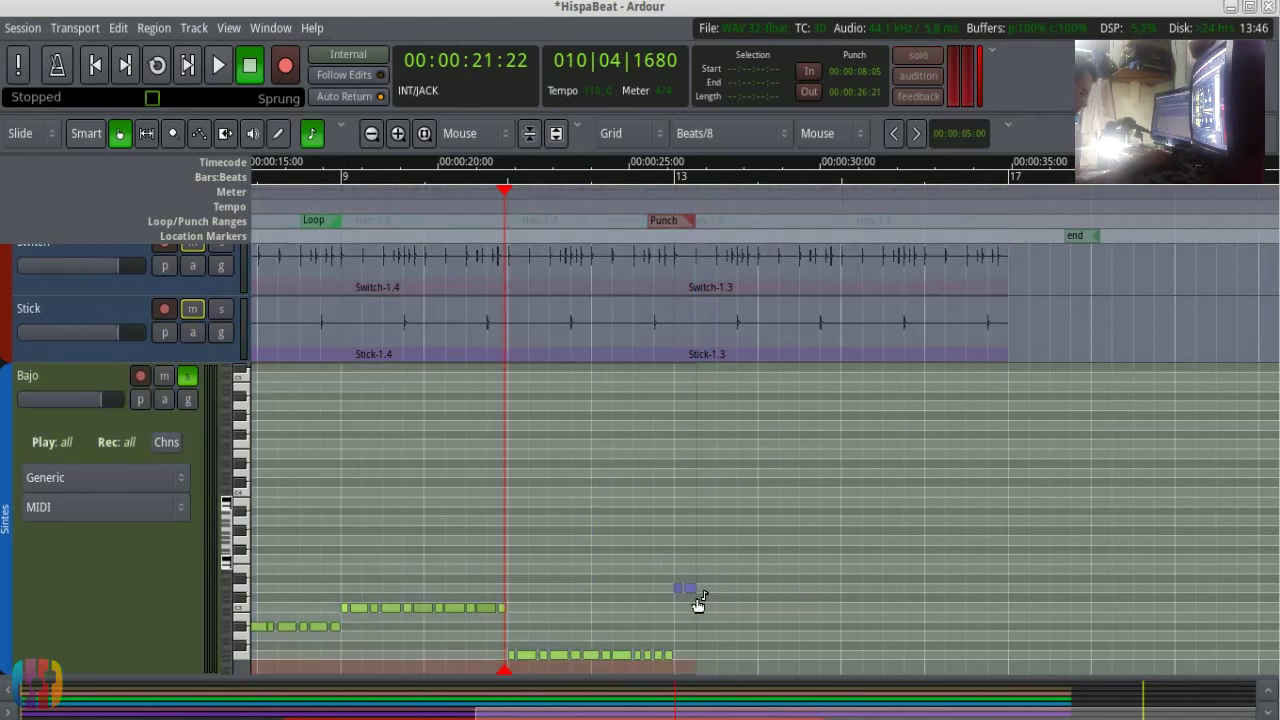
key("Delete")
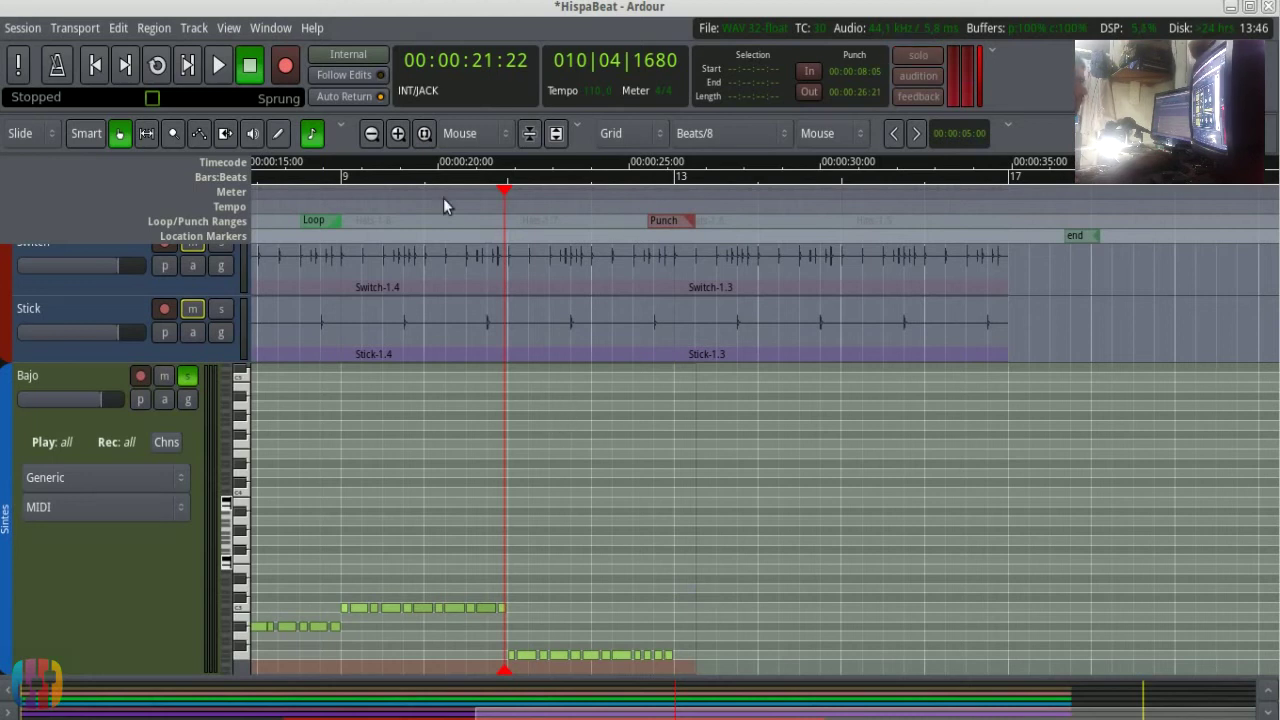
Step: Trim the Bajo region's end back to bar 13 and play the selected region from bar 5
key("e")
left_click_drag(714, 451, 621, 444)
scroll(610, 508, "down", 1)
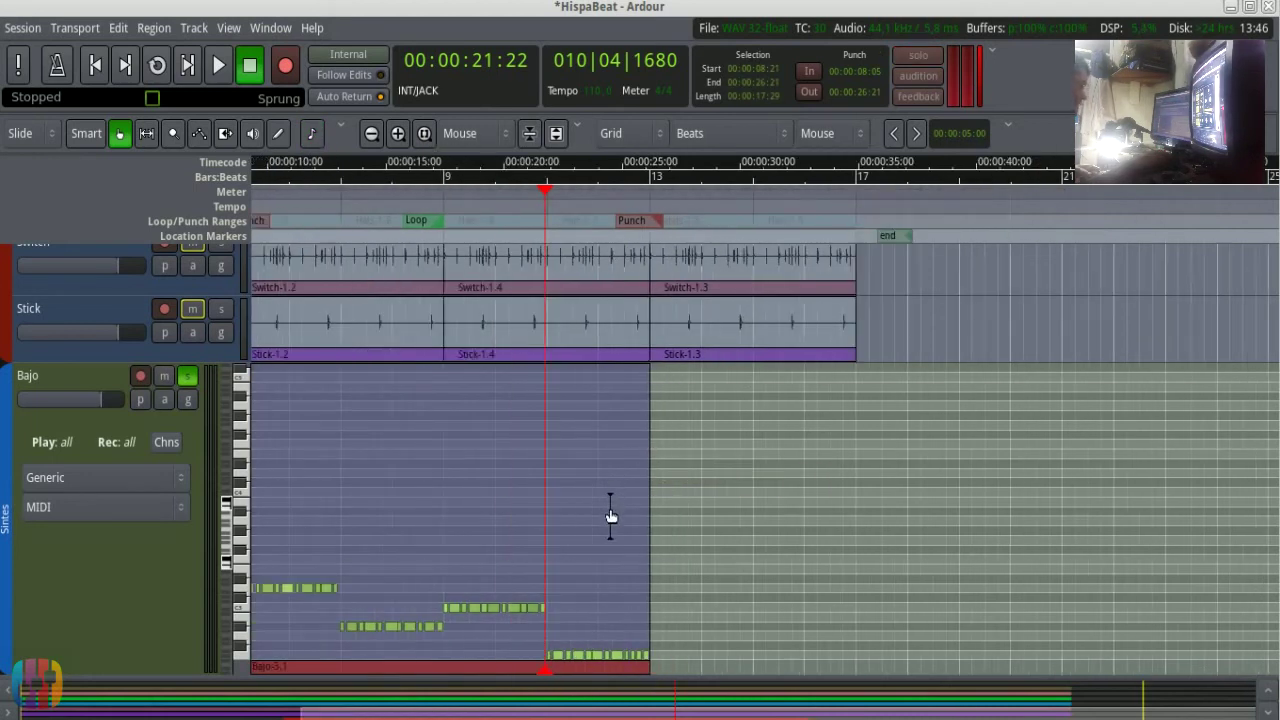
scroll(588, 536, "left", 3)
key("alt+space")
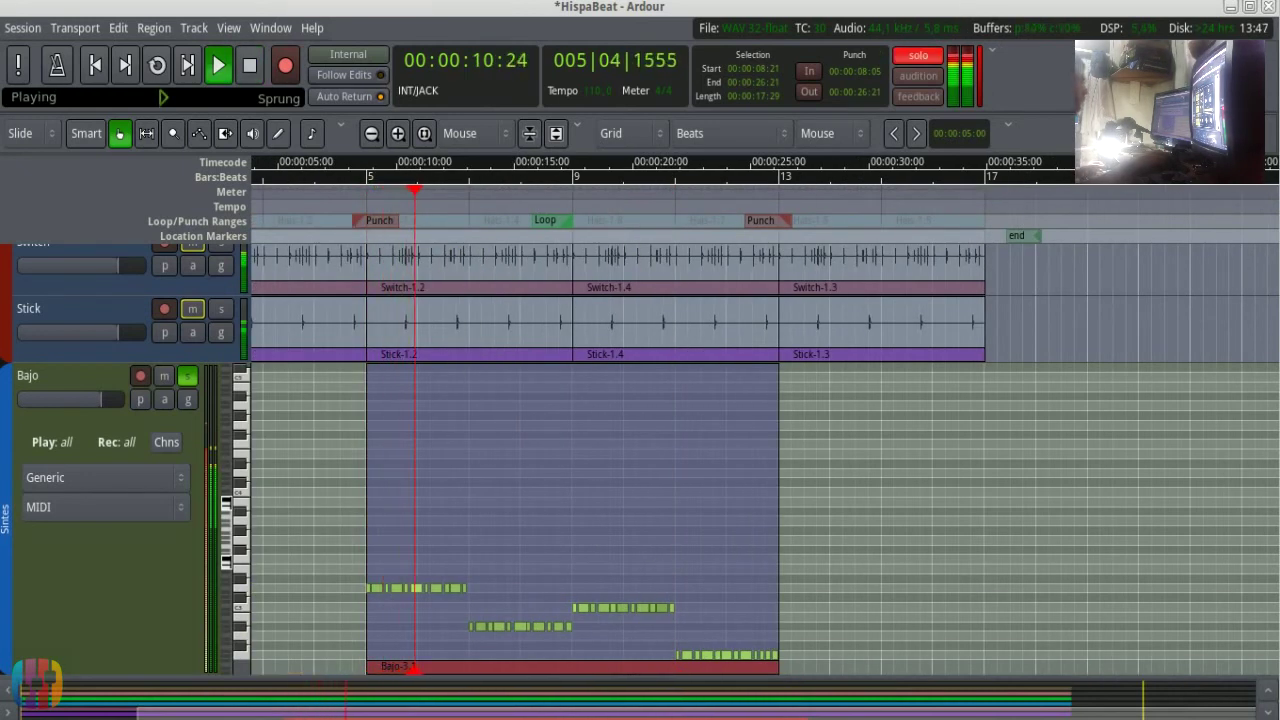
Step: Turn on the metronome and move the punch-in marker to bar 5
left_click(61, 73)
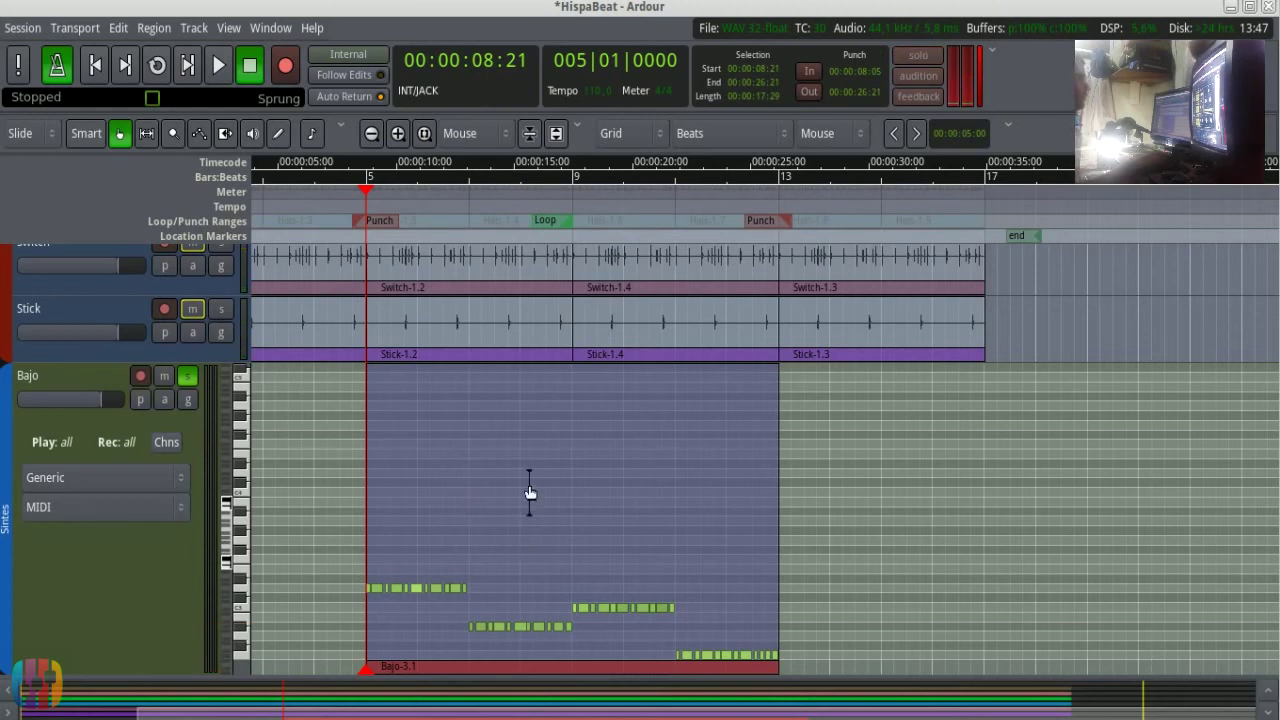
left_click_drag(382, 219, 390, 221)
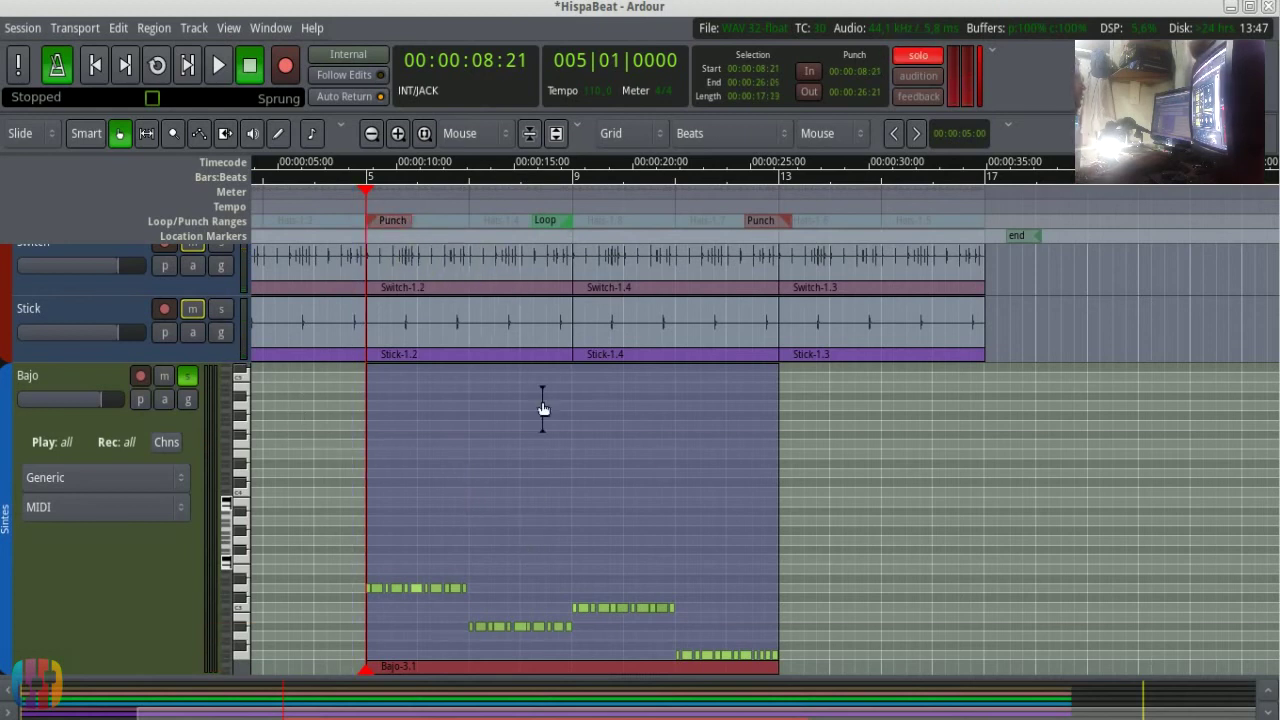
Step: Move the Bajo region so it starts at bar 1 and duplicate it once, directly after the original
mouse_move(543, 408)
left_mouse_down()
mouse_move(374, 505)
mouse_move(406, 513)
left_mouse_up()
right_click(412, 505)
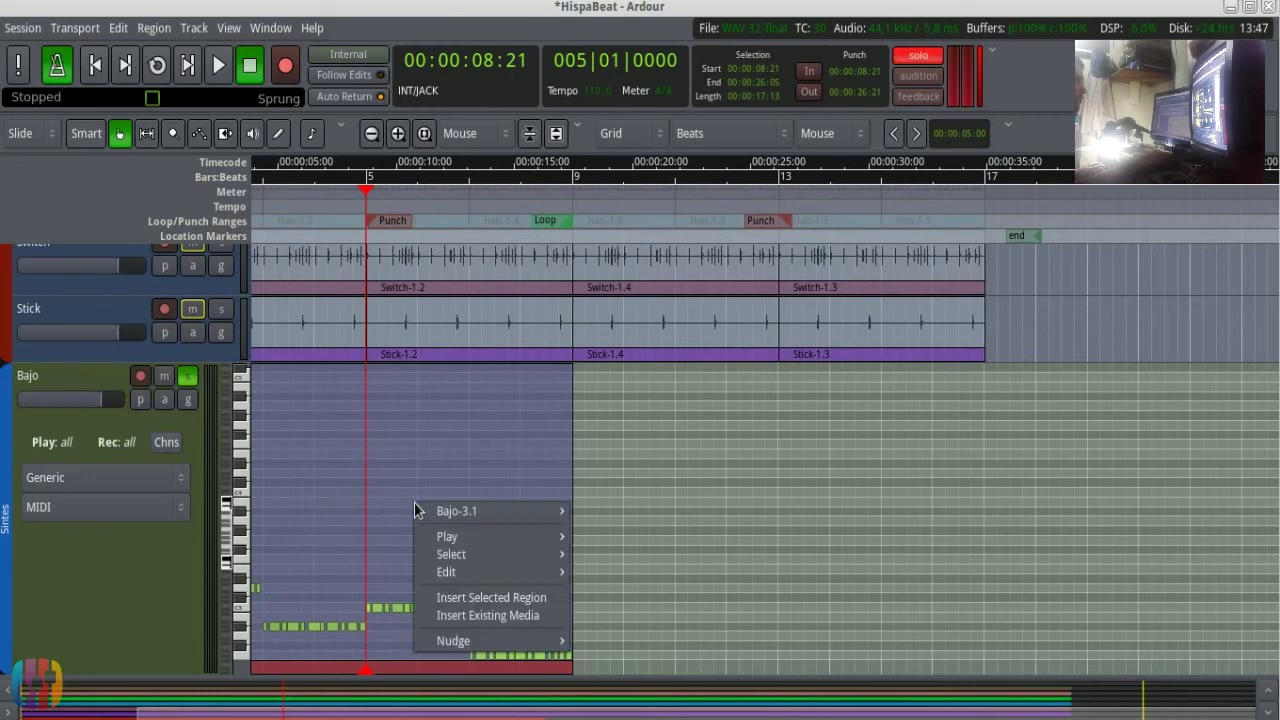
left_click(437, 452)
right_click(439, 453)
mouse_move(470, 455)
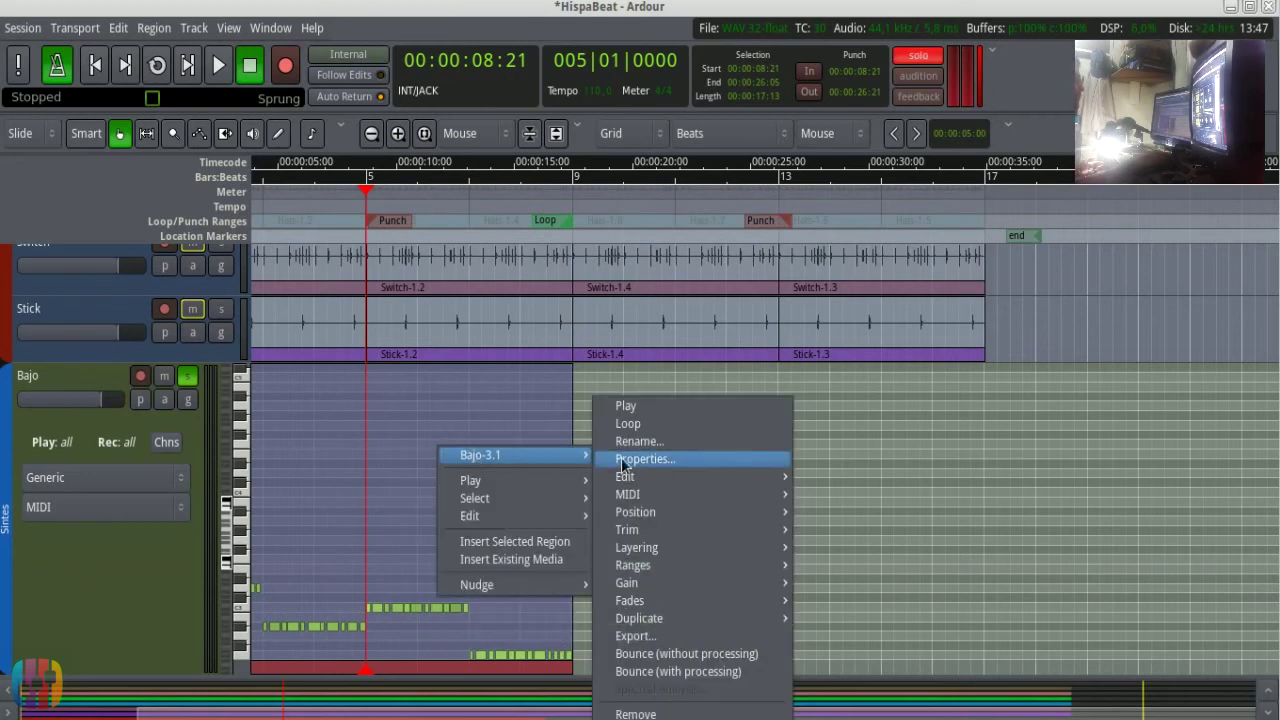
mouse_move(686, 620)
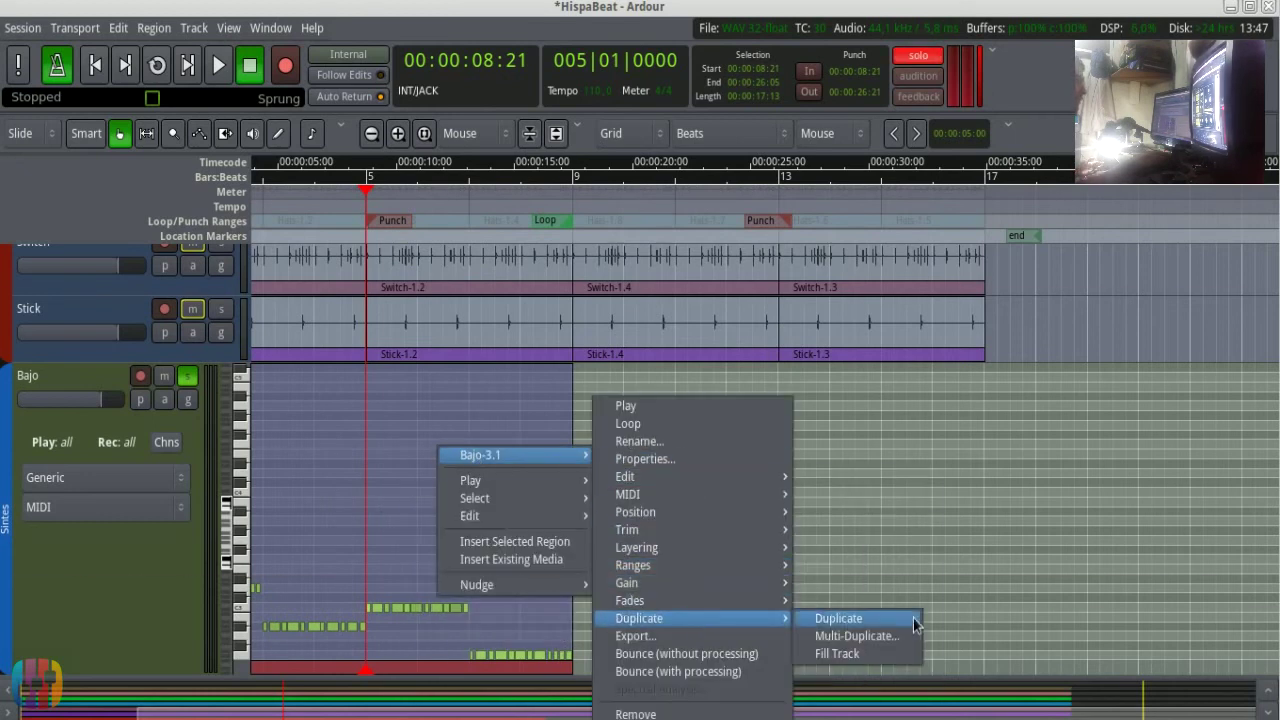
left_click(838, 618)
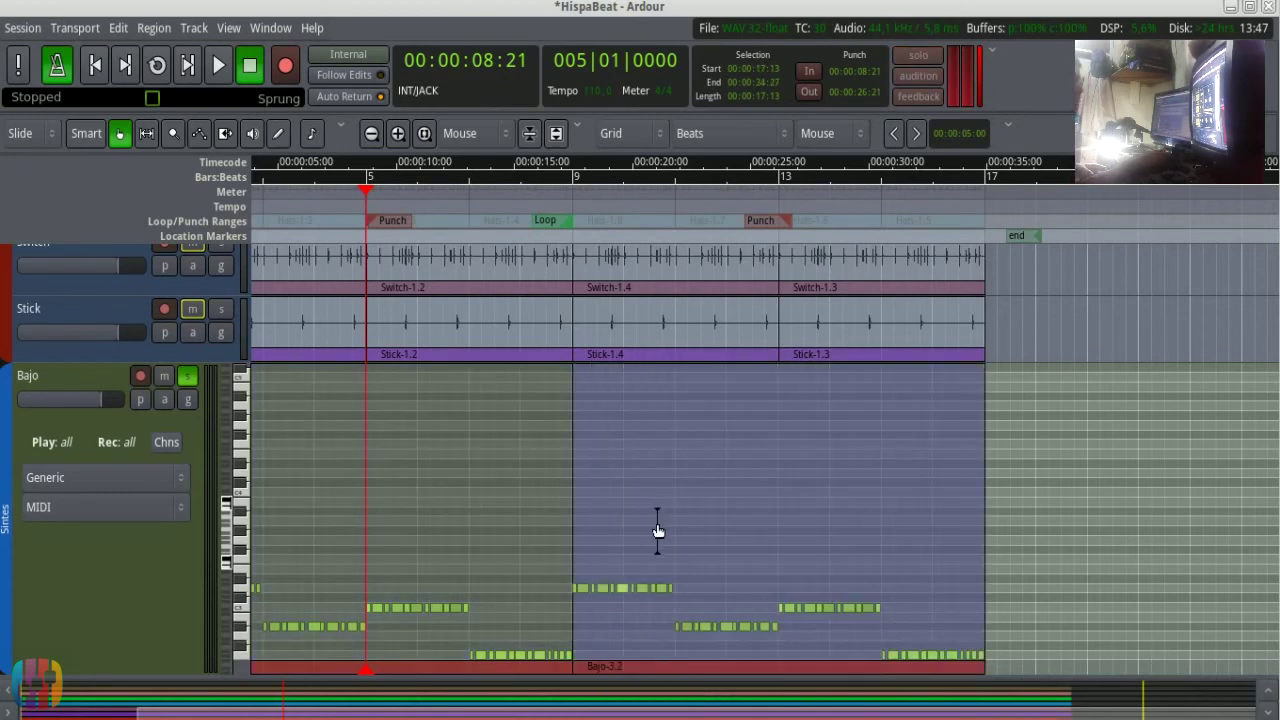
Step: Play the bass and drum tracks together from the session start to check the duplicated bass line
scroll(657, 522, "right", 1)
scroll(657, 522, "right", 4)
scroll(657, 522, "left", 6)
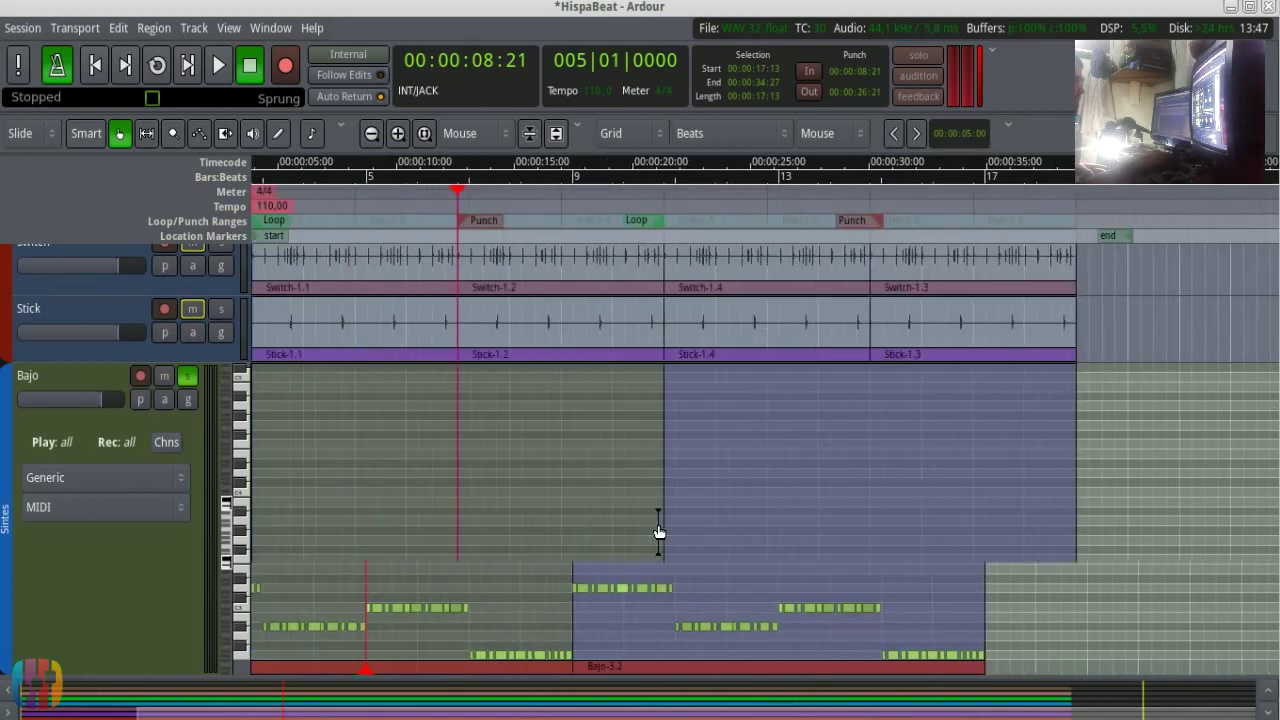
key("Home")
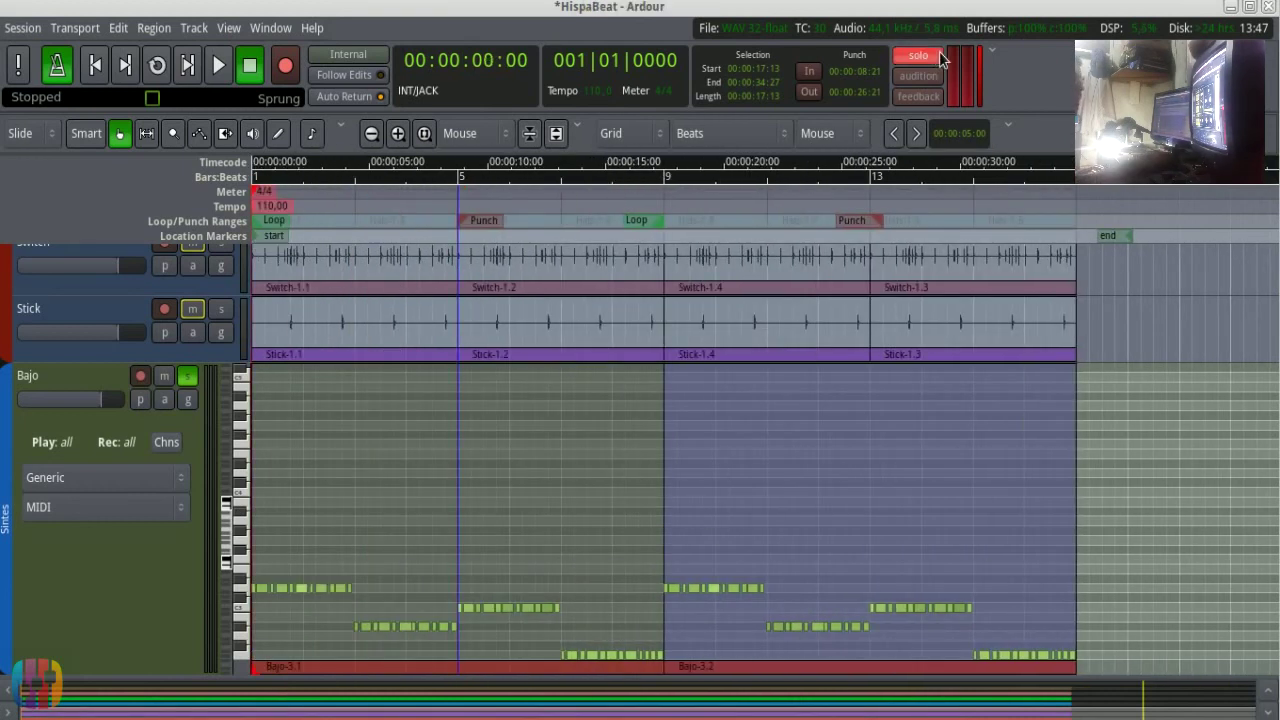
key("space")
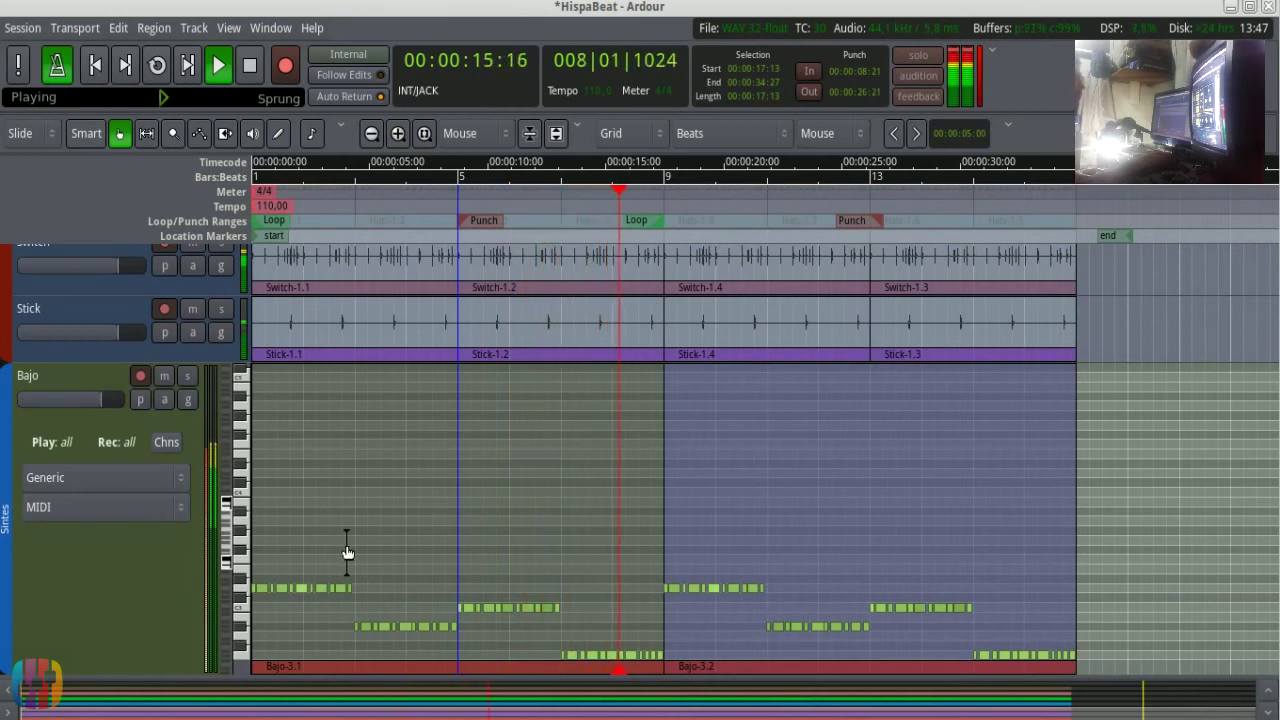
key("space")
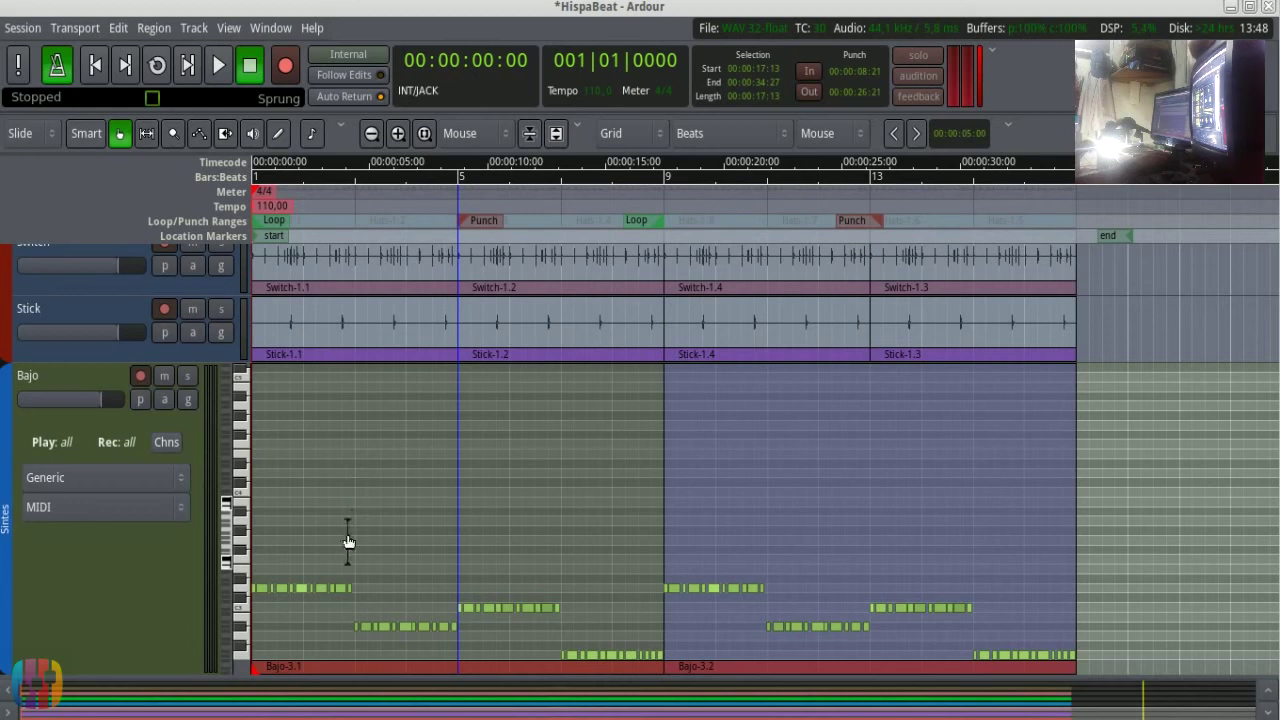
Step: Raise the second bass note of bar 3 to C3 in the first region and return it to A#2
key("e")
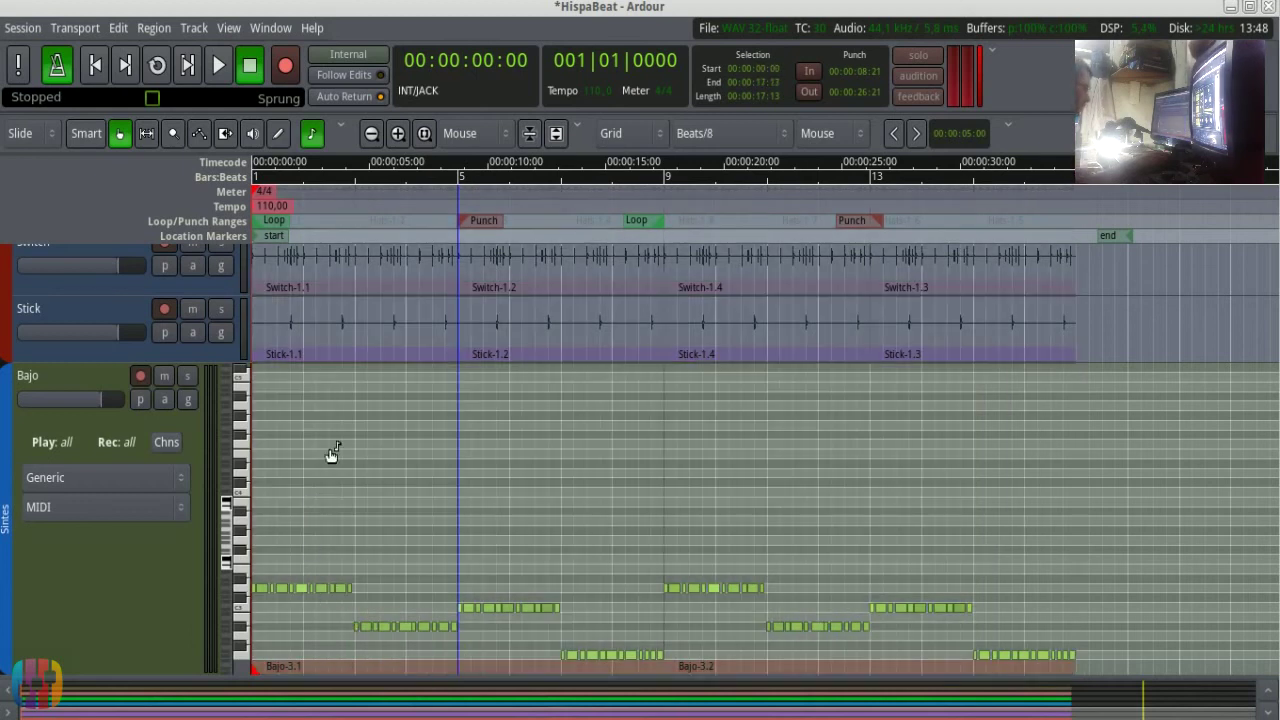
scroll(380, 613, "up", 1, "ctrl")
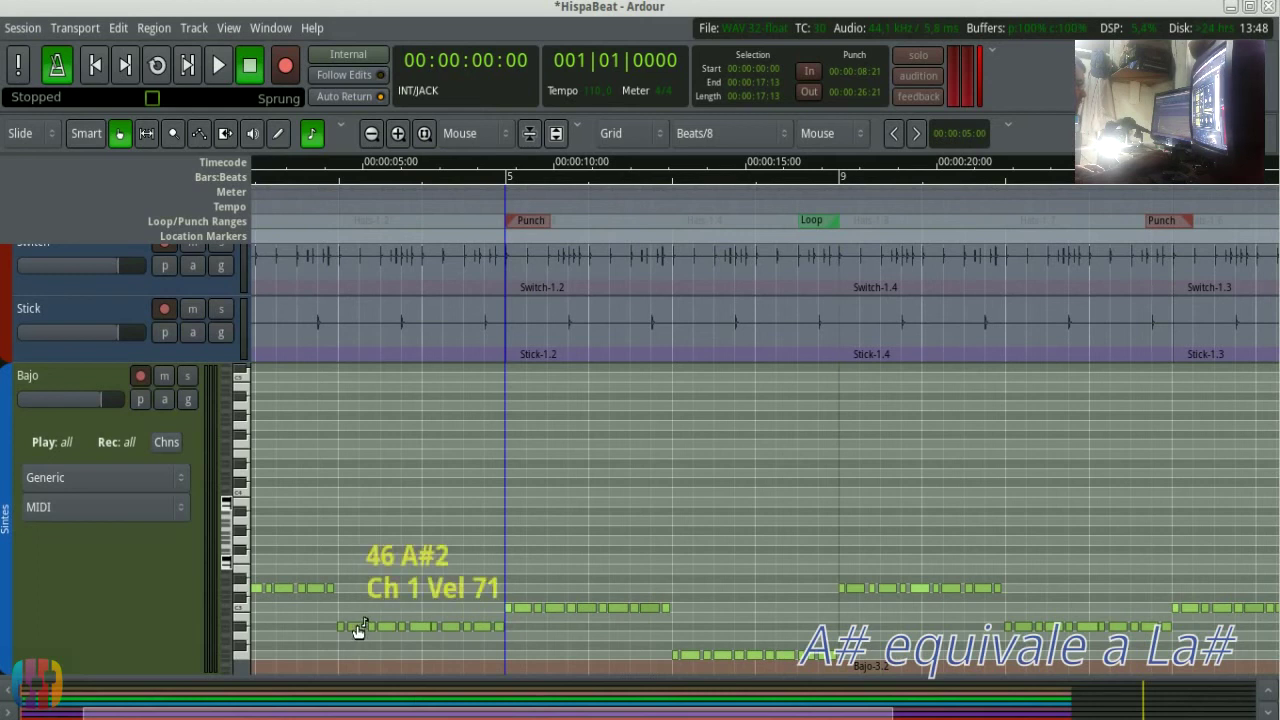
left_click_drag(357, 624, 357, 602)
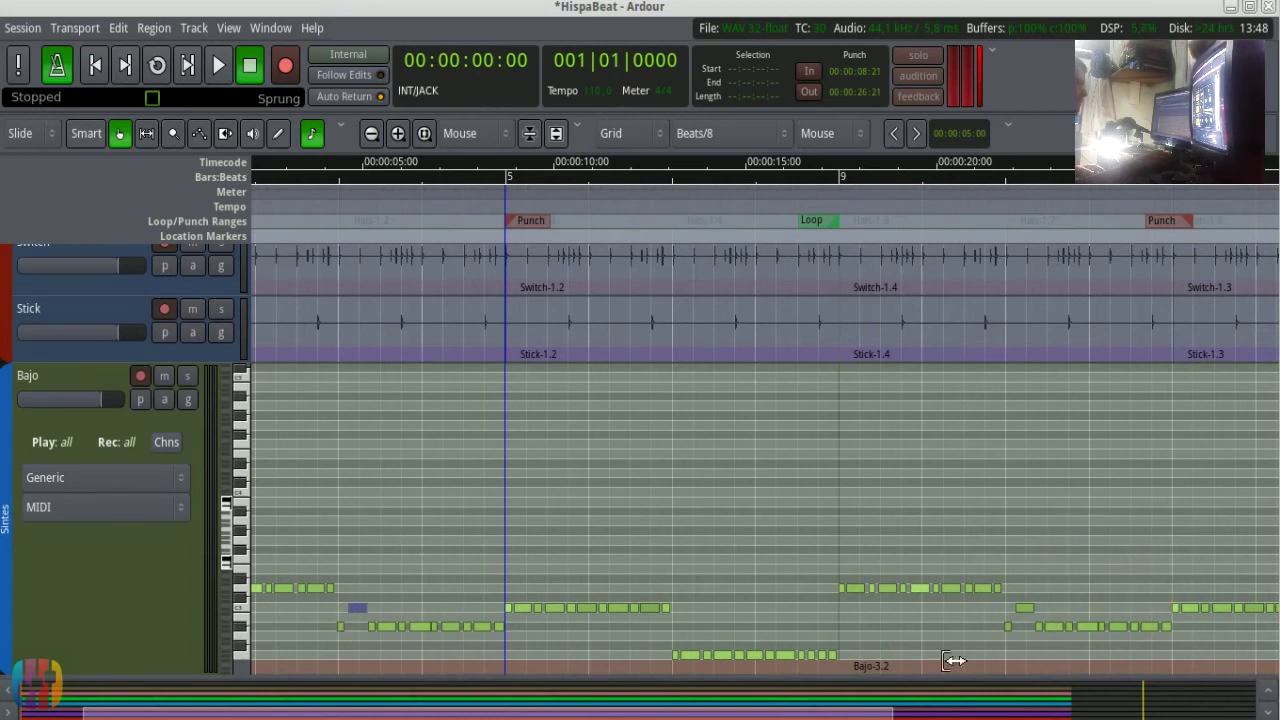
left_click(357, 627)
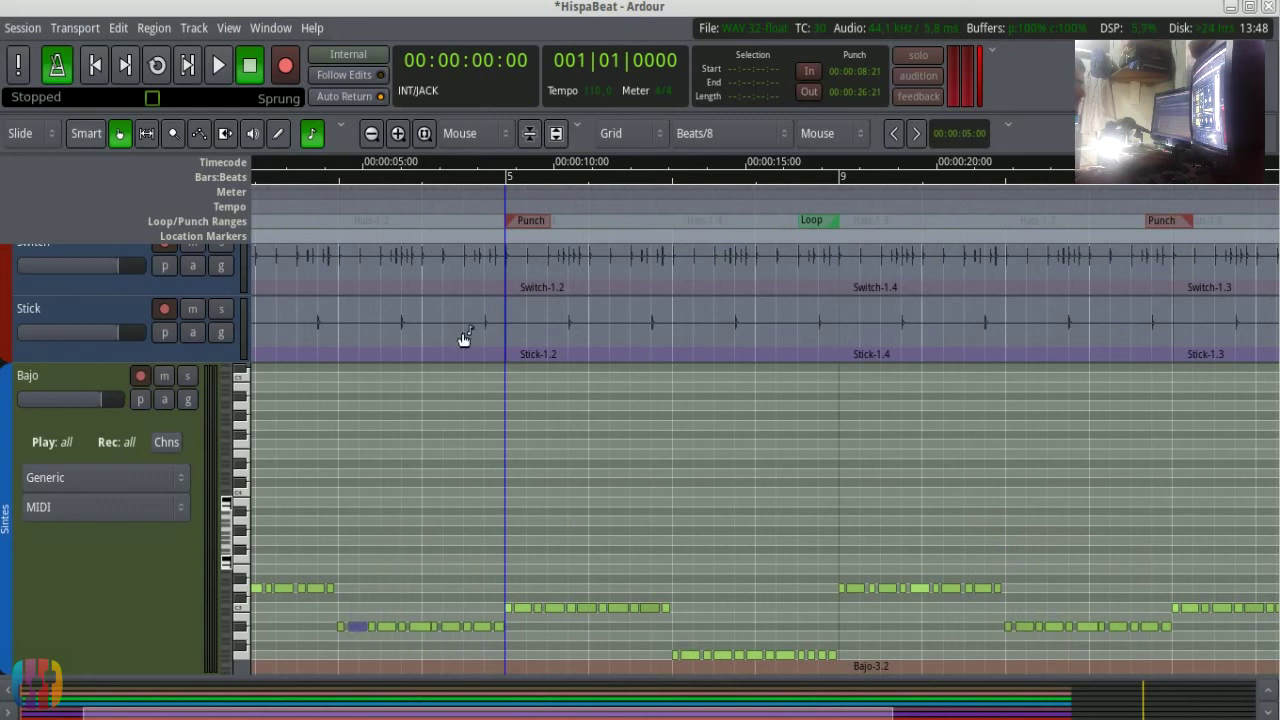
Step: Select the duplicated Bajo-3.2 region starting at bar 9 and unlink it from its other copies
left_click(312, 133)
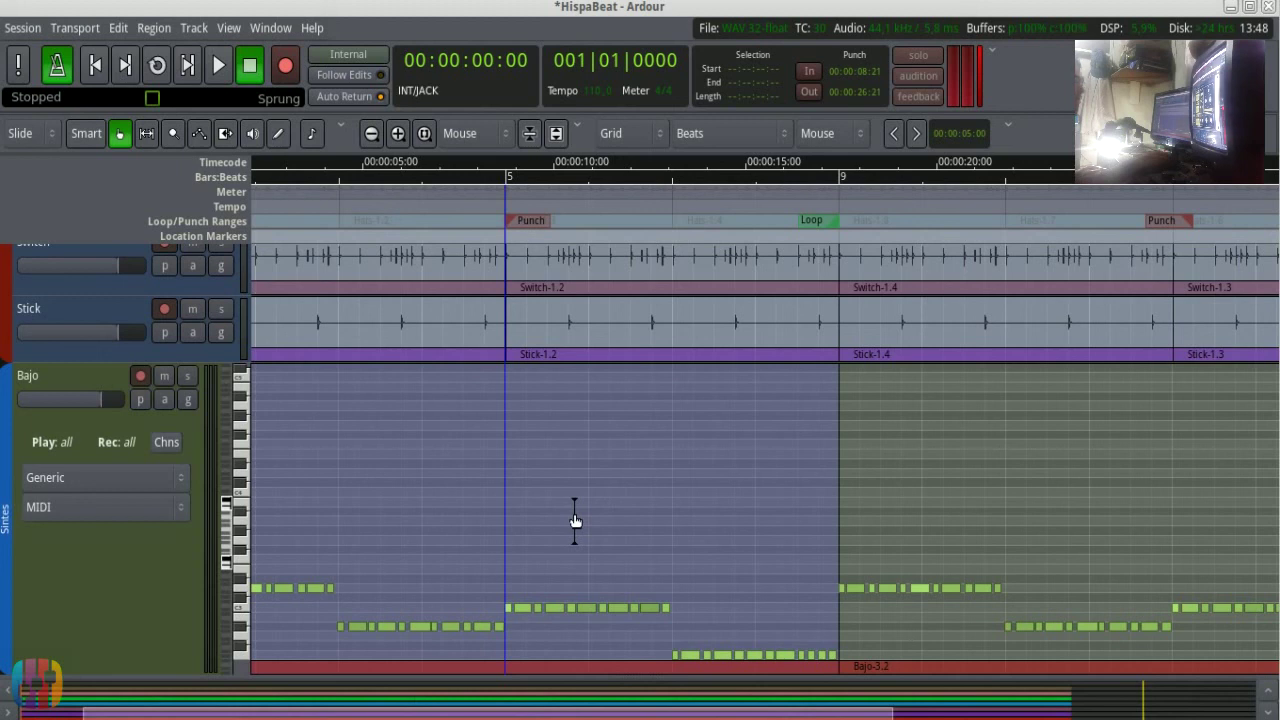
left_click(1030, 524)
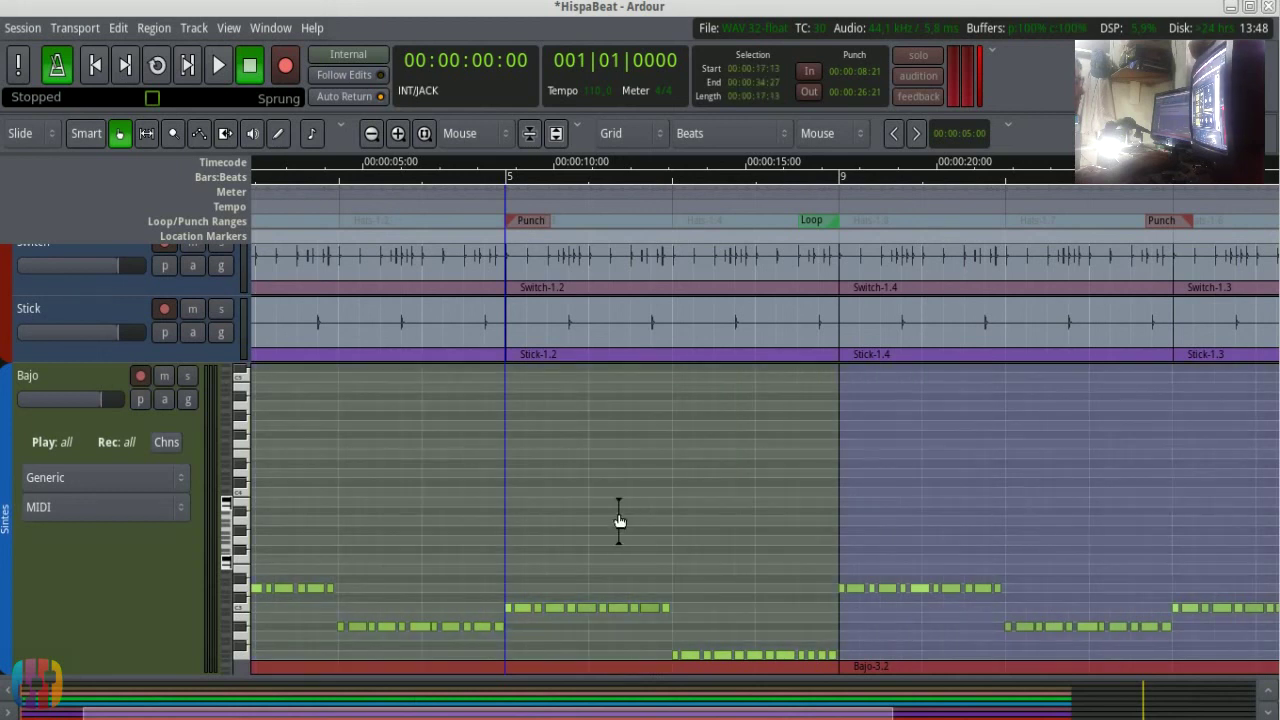
left_click(954, 491)
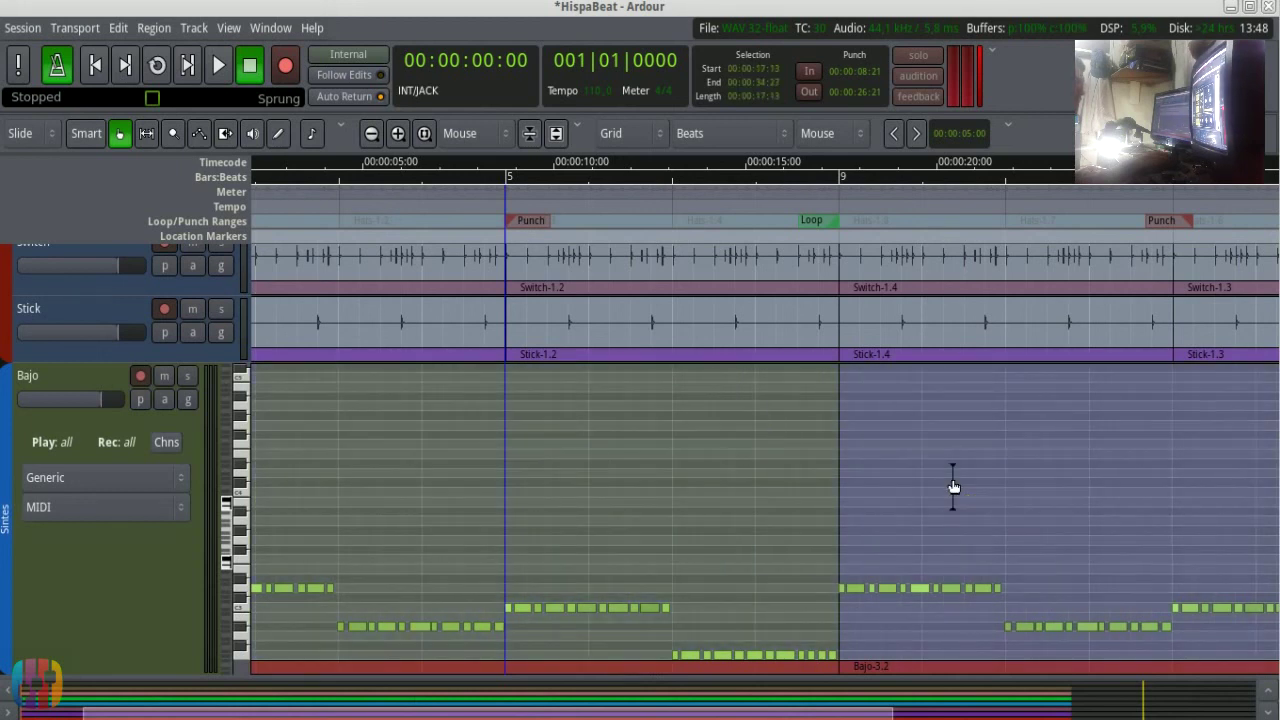
right_click(918, 432)
mouse_move(955, 436)
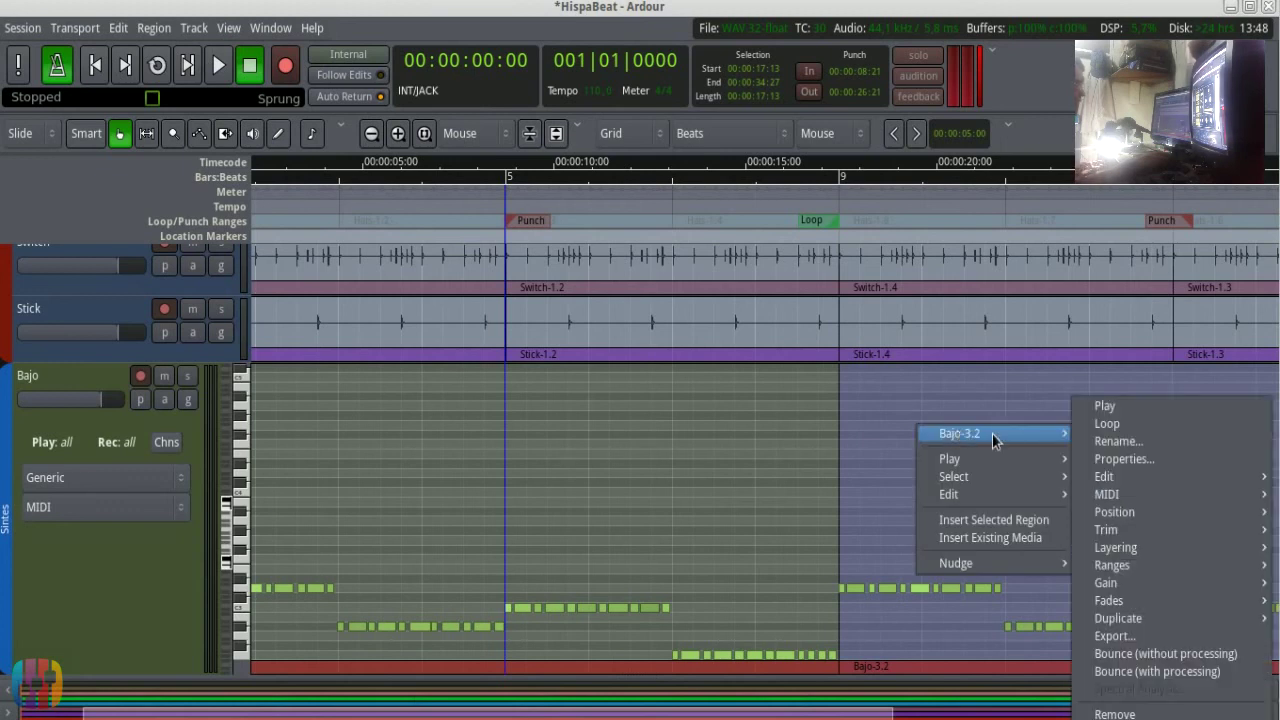
left_click(951, 406)
right_click(868, 370)
mouse_move(917, 380)
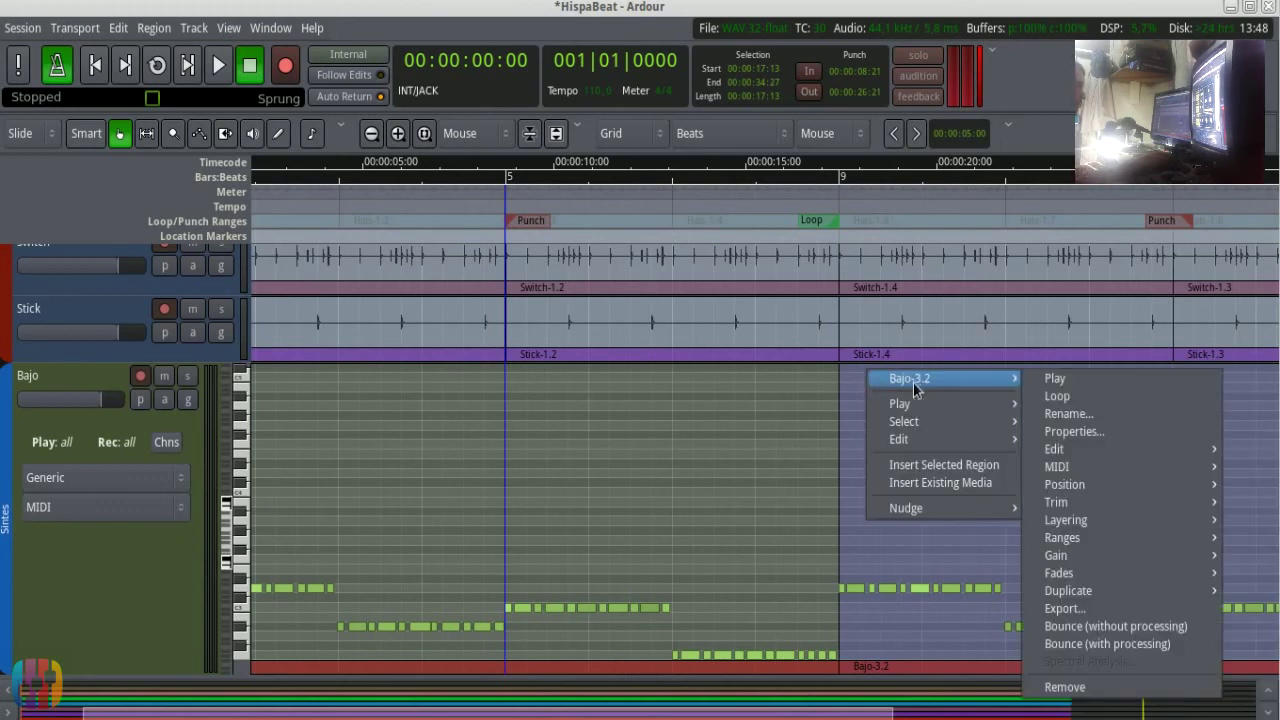
left_click(957, 623)
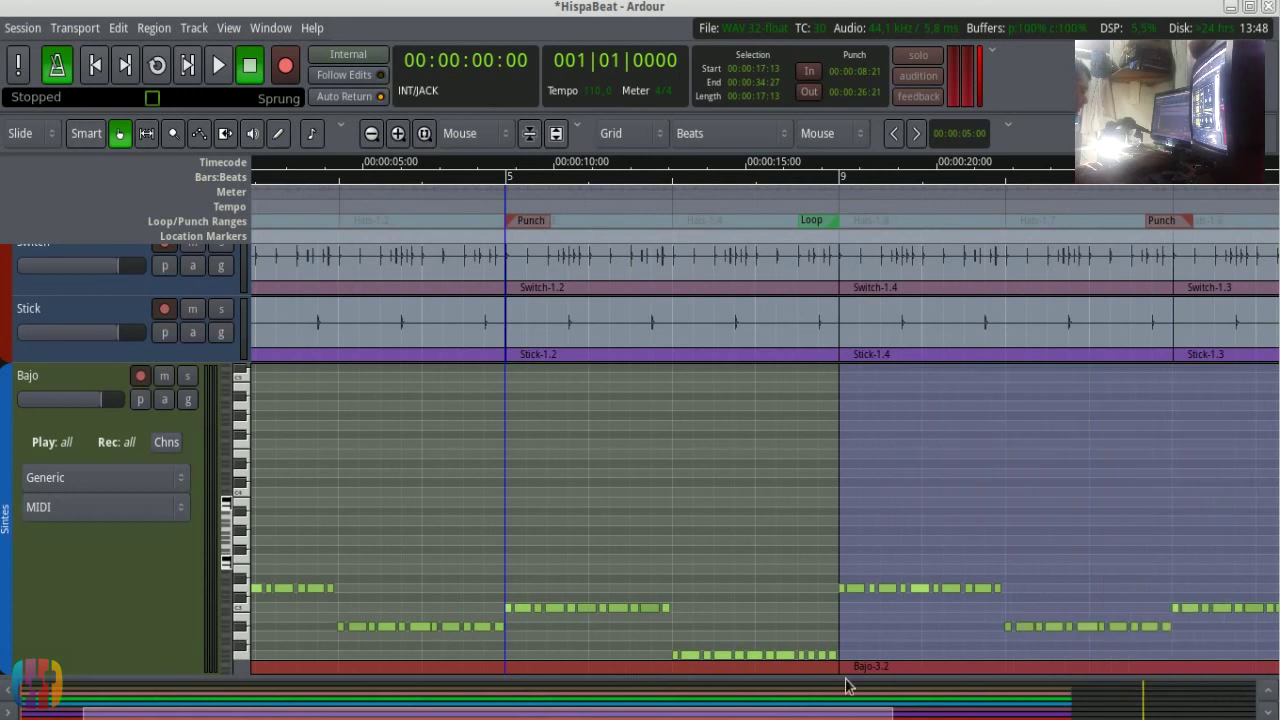
right_click(904, 428)
mouse_move(930, 438)
mouse_move(1150, 498)
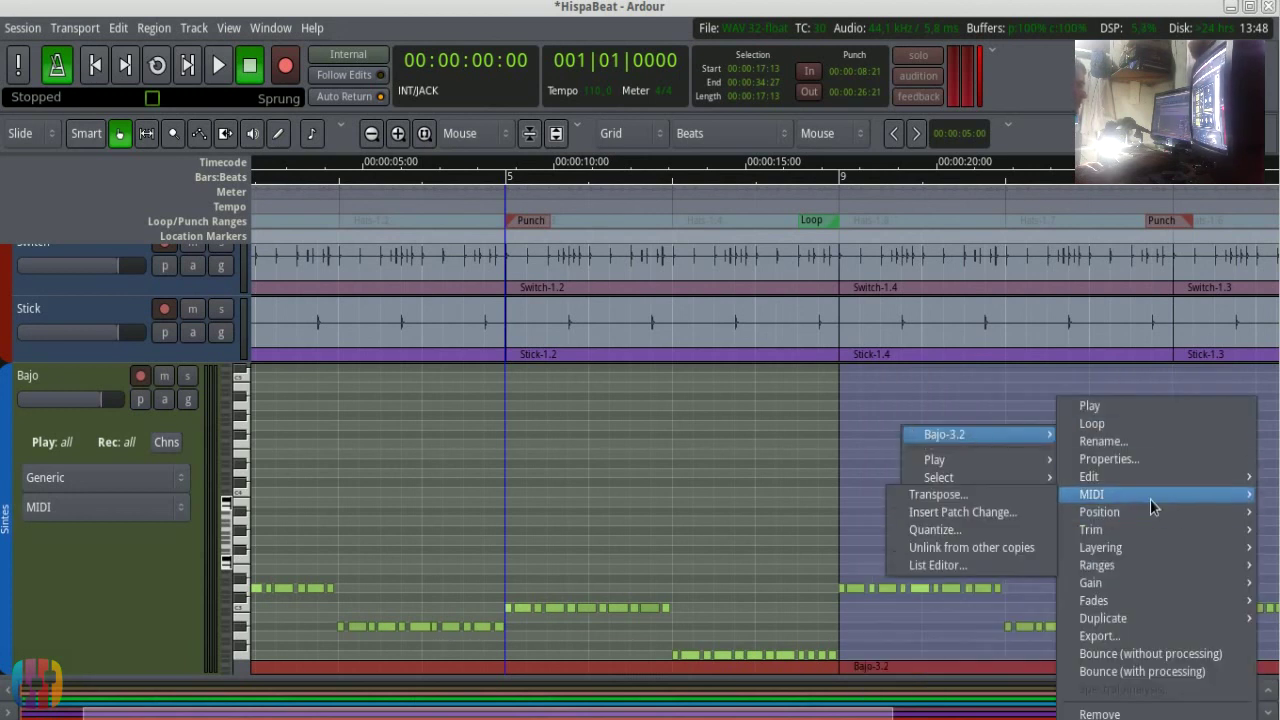
left_click(1025, 548)
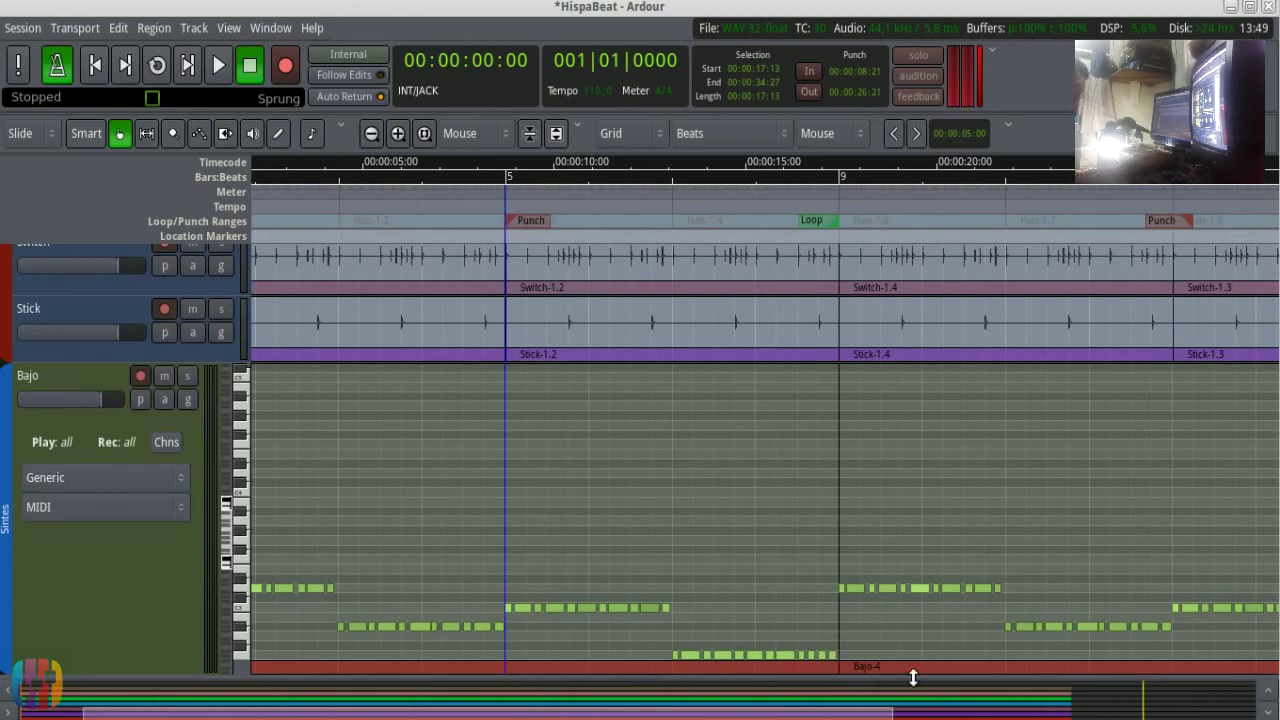
Step: Raise the second bass note of bar 3 to C3 to check that the unlinked region is independent
key("e")
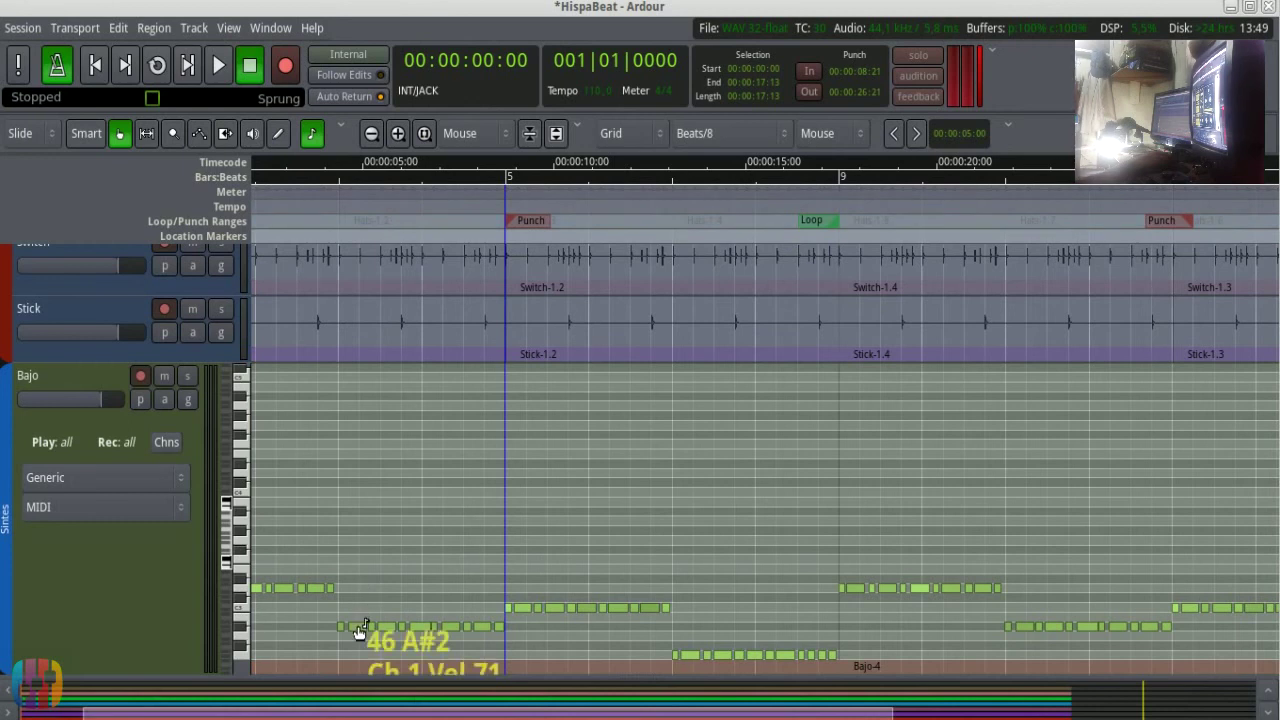
left_click(359, 627)
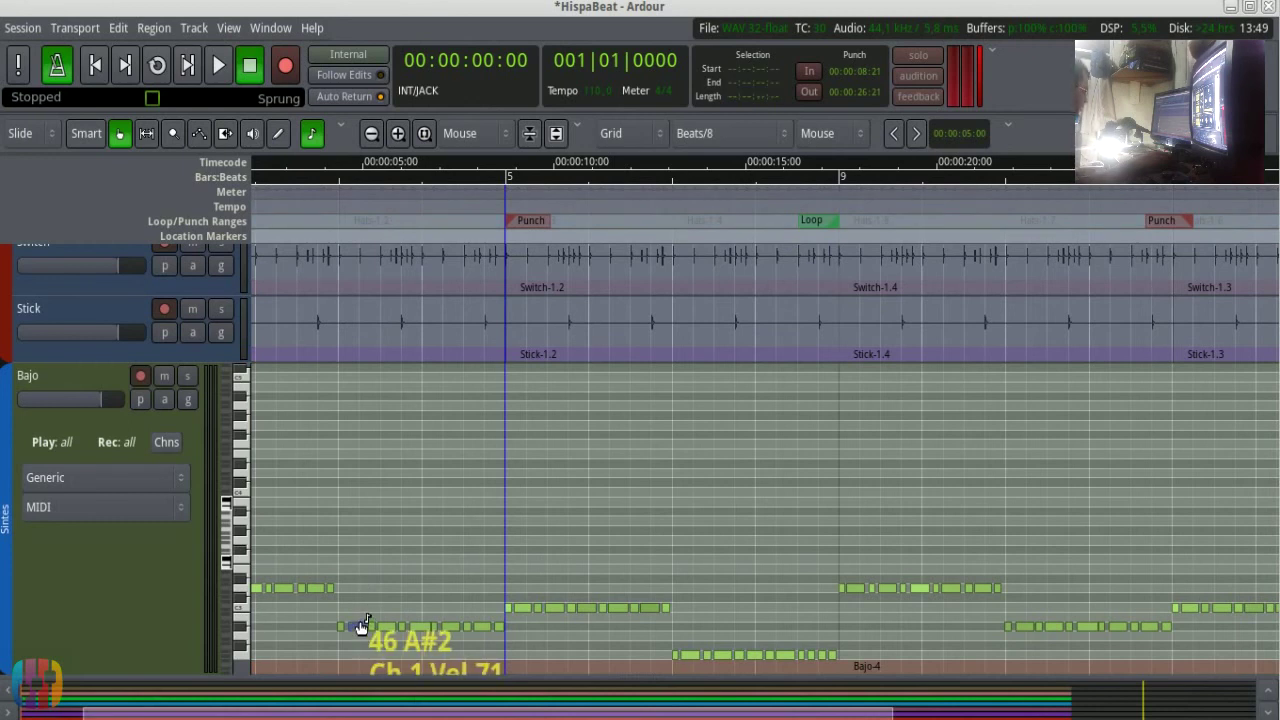
left_click_drag(362, 625, 355, 610)
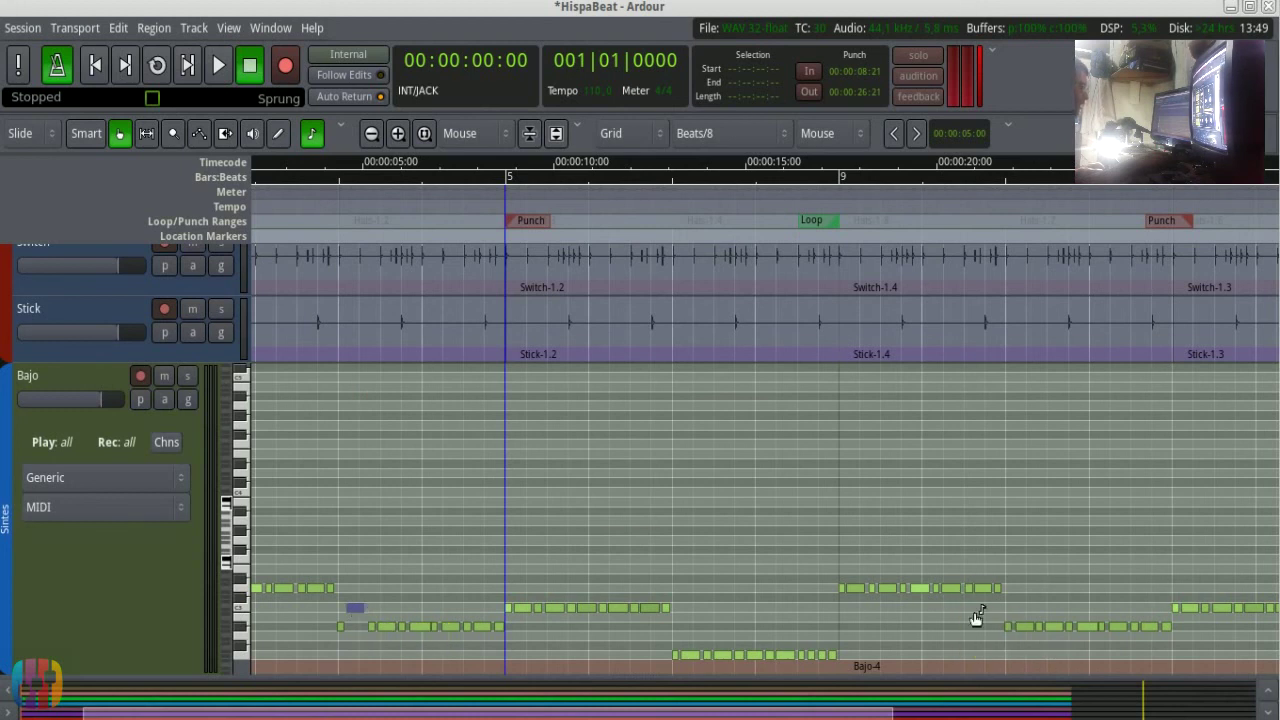
Step: Leave note editing and duplicate the unlinked Bajo-4 region once so that the copy starts at bar 17
left_click(311, 133)
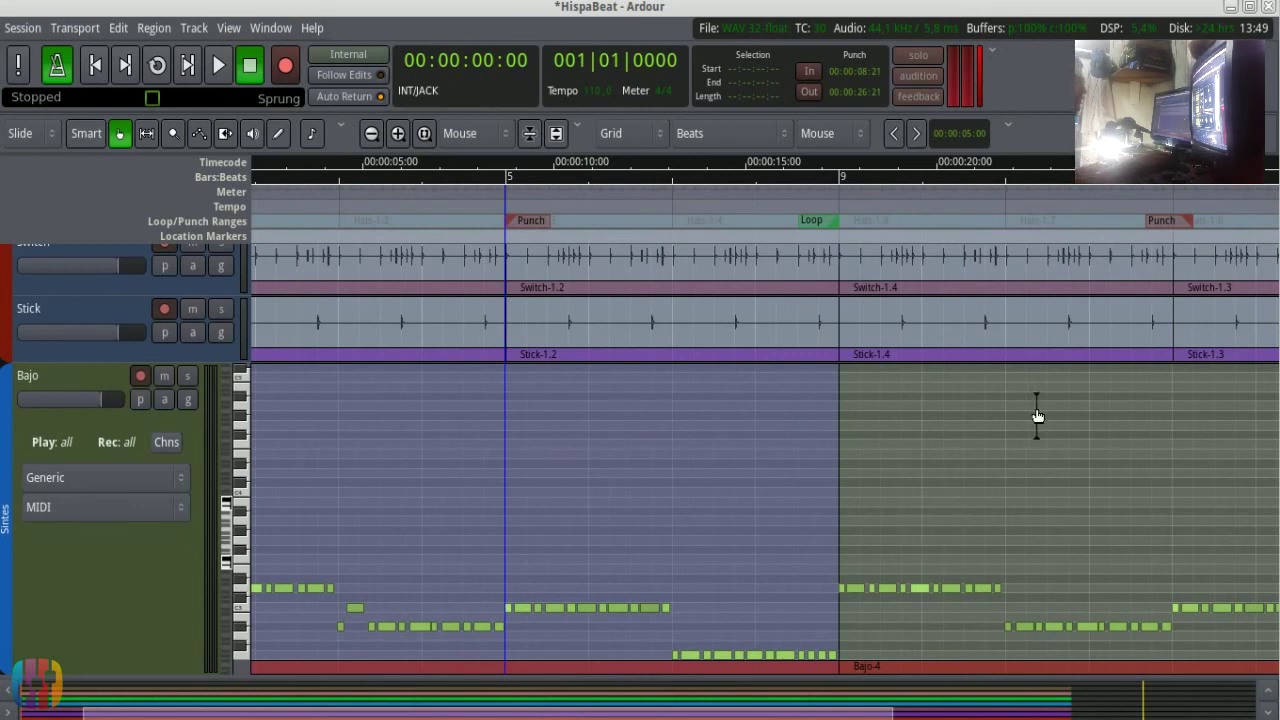
key("underscore")
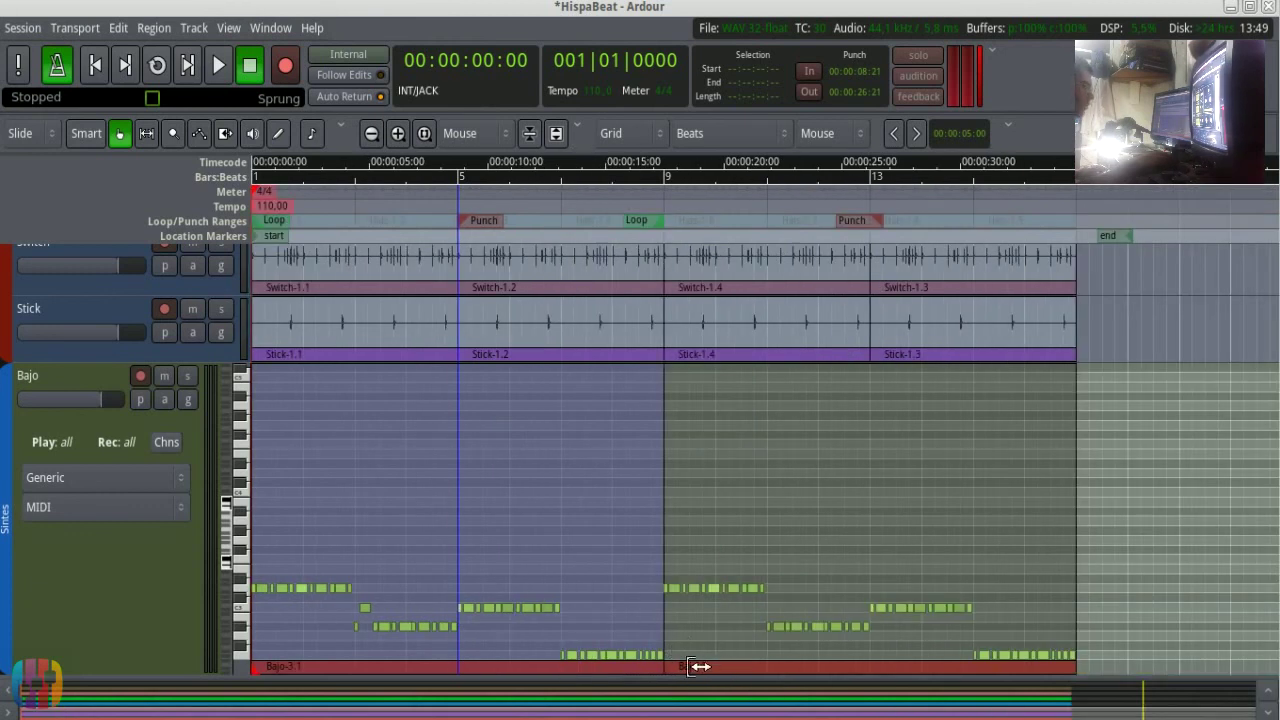
right_click(767, 520)
mouse_move(840, 513)
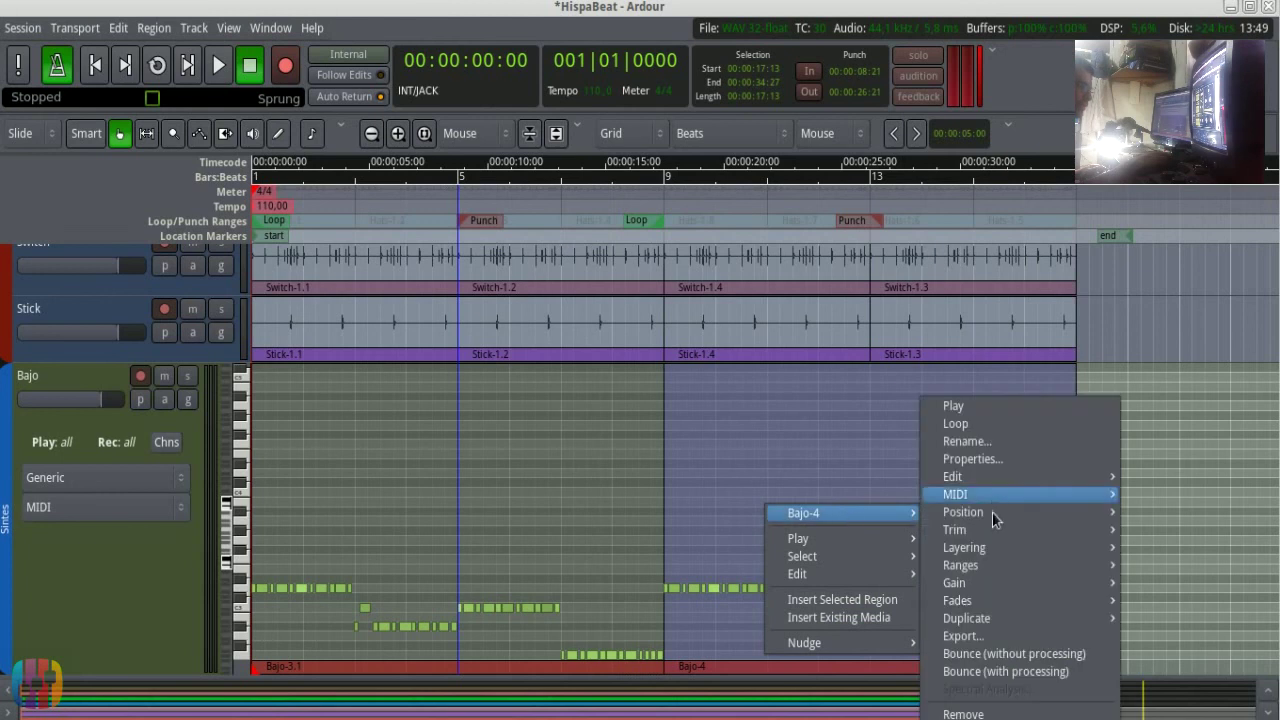
mouse_move(1020, 618)
left_click(1205, 617)
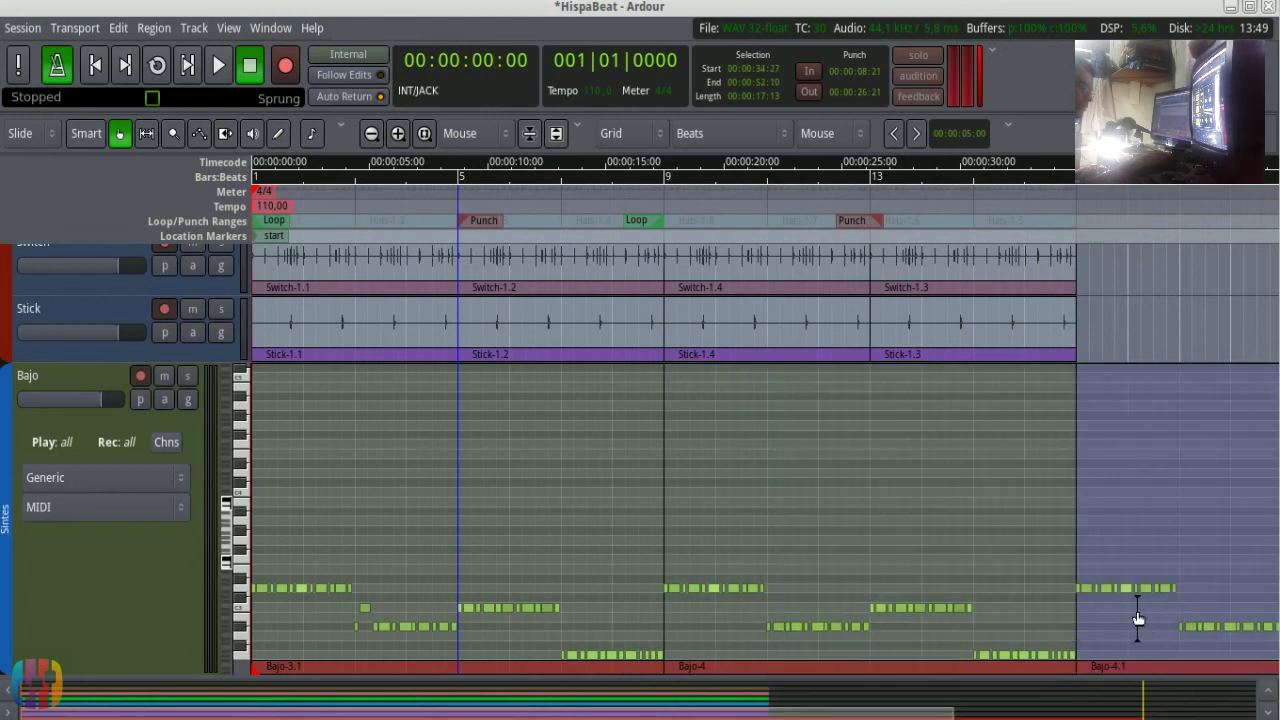
key("minus")
Step: Lower the last A#2 bass note of bar 11 in the Bajo-4 region to A2 to test the link with its copy
left_click(616, 598)
key("e")
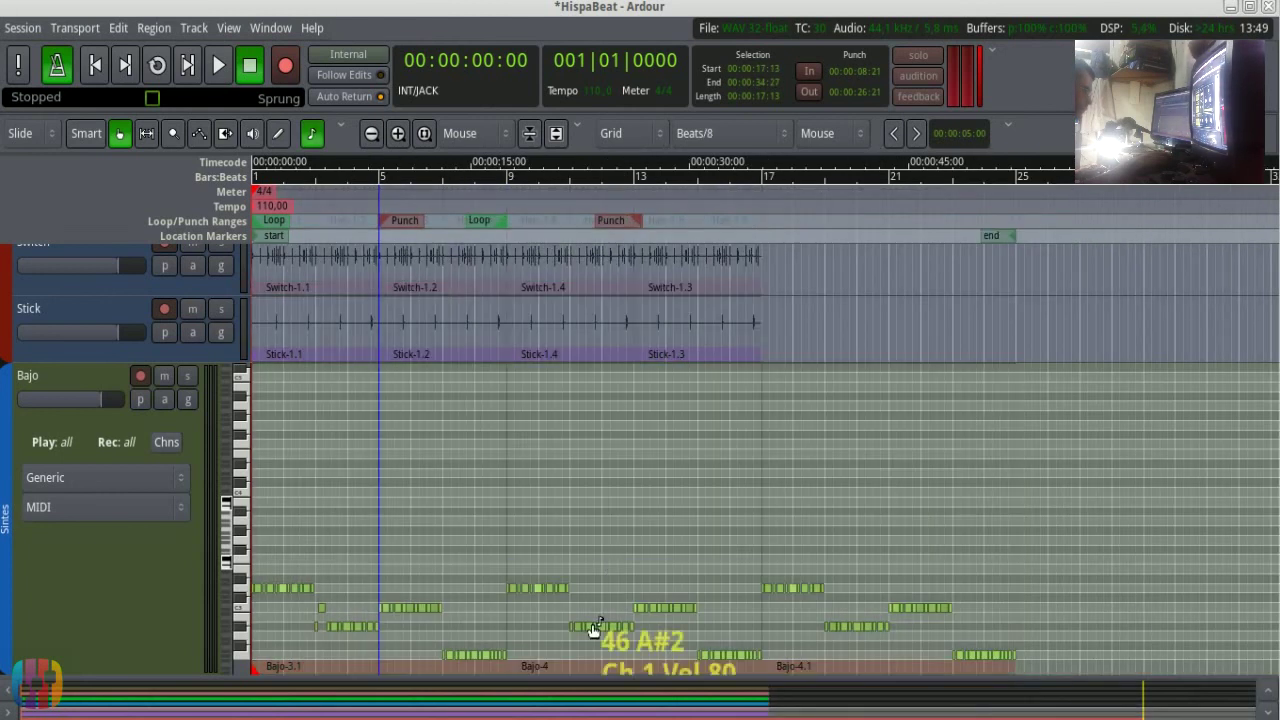
key("equal")
key("equal")
left_click_drag(613, 632, 614, 641)
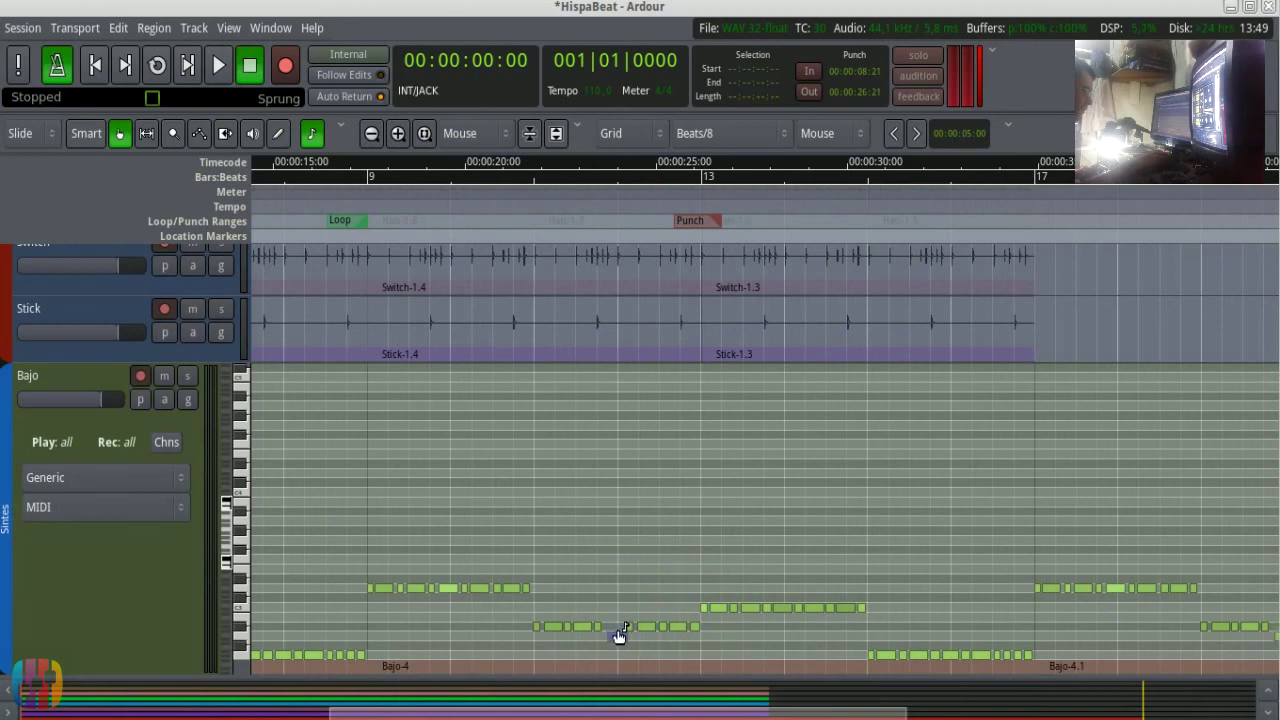
Step: Undo the test note change and the duplication of the Bajo-4 region, and leave note editing
key("minus")
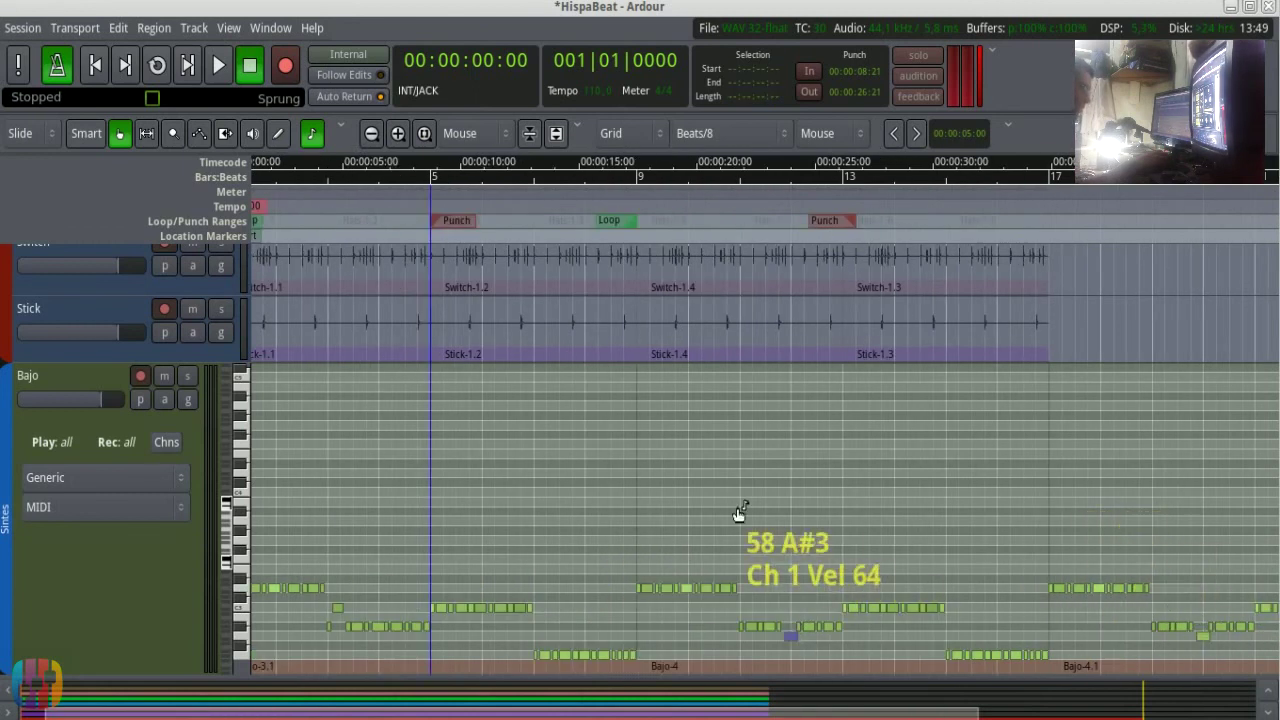
key("ctrl+z")
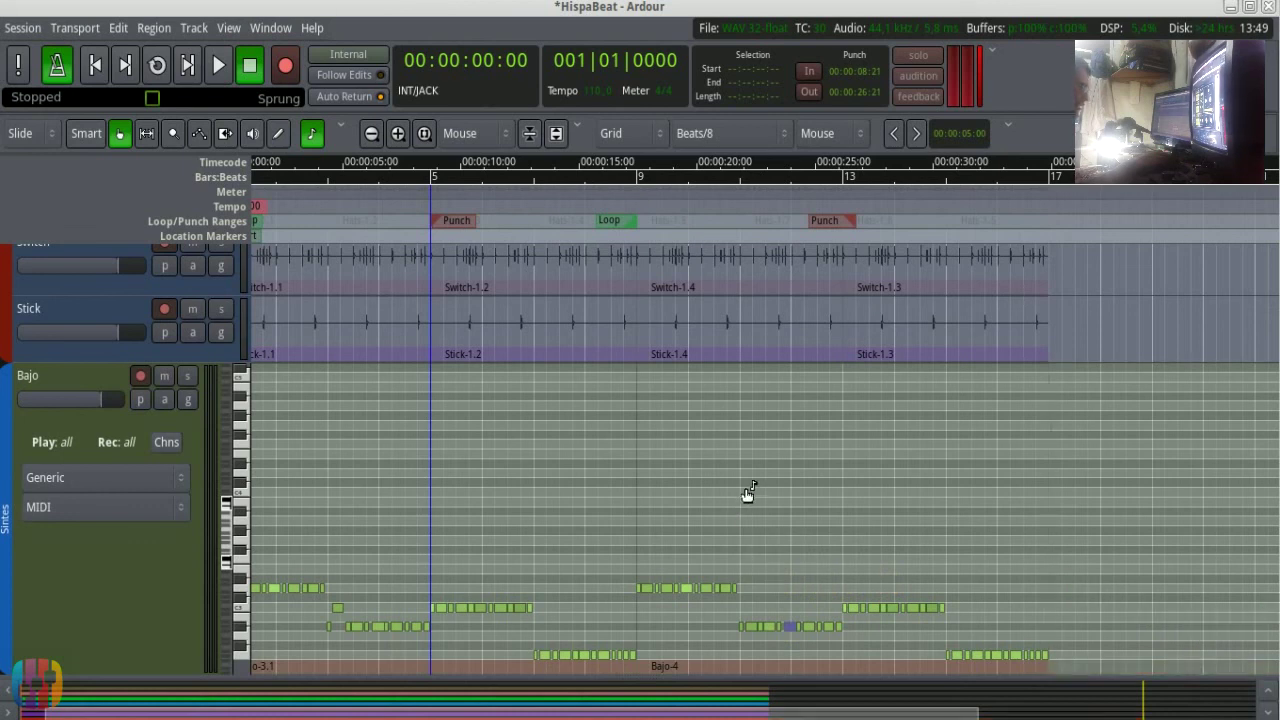
left_click(312, 133)
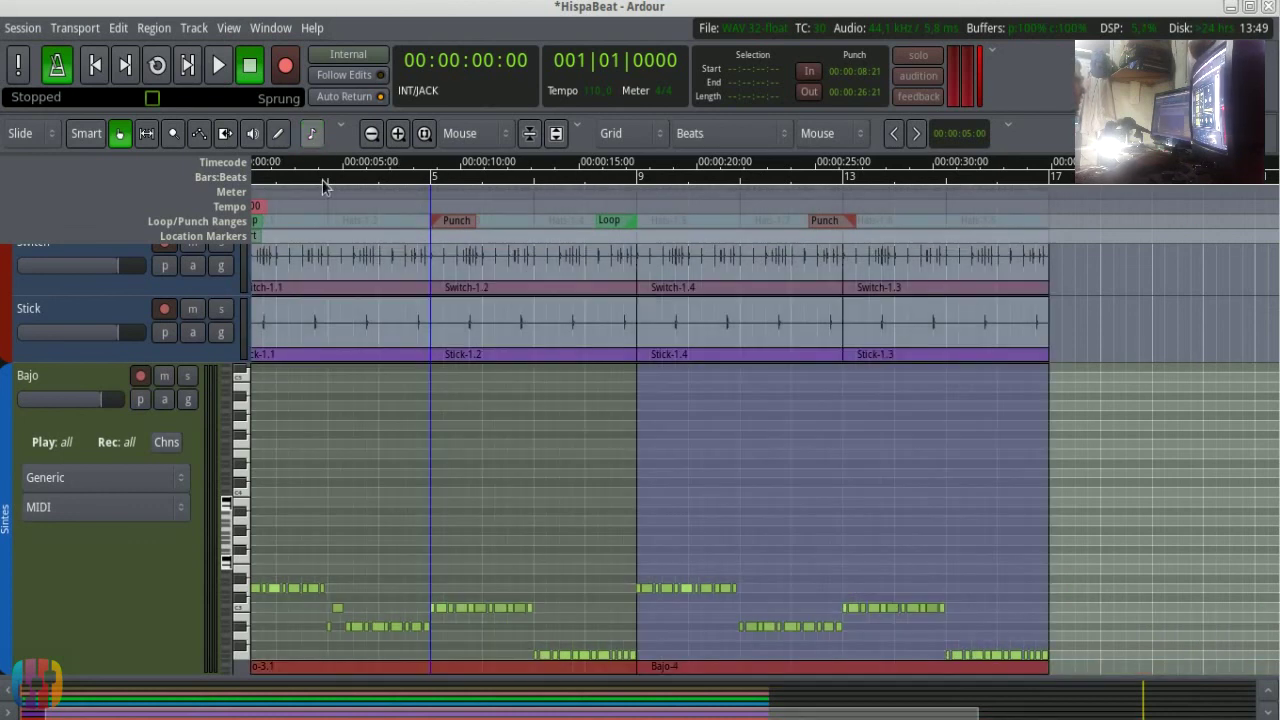
Step: Play the session briefly from bar 2, beat 4 to hear the raised bass note in bar 3
key("minus")
left_click_drag(306, 237, 310, 240)
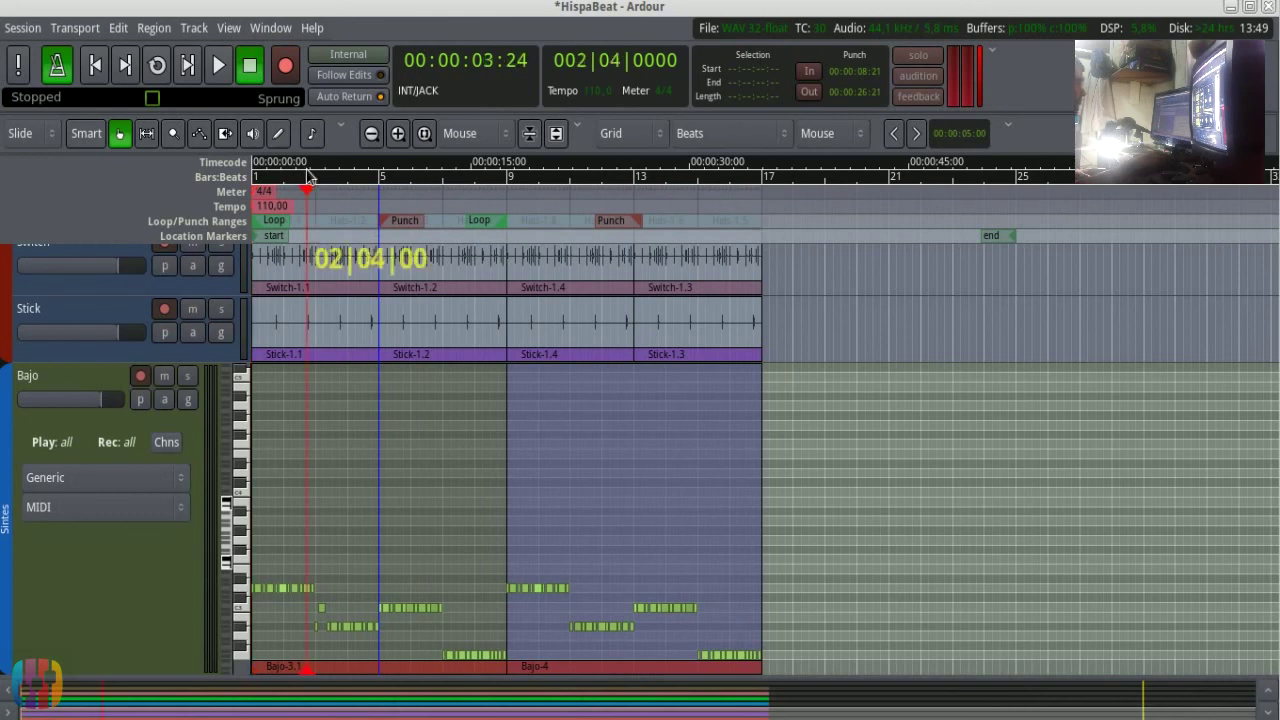
key("space")
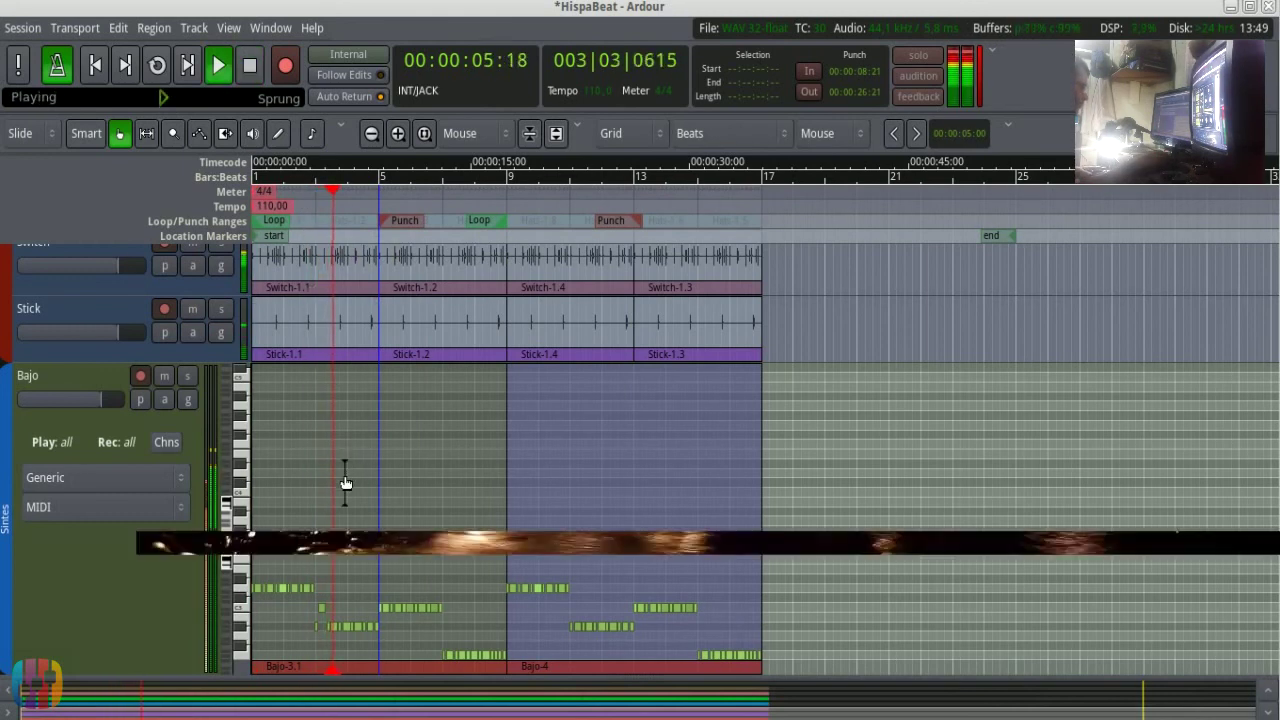
key("space")
Step: Return the raised C3 note of bar 3 in the first Bajo region to A#2 and leave note editing
key("equal")
key("equal")
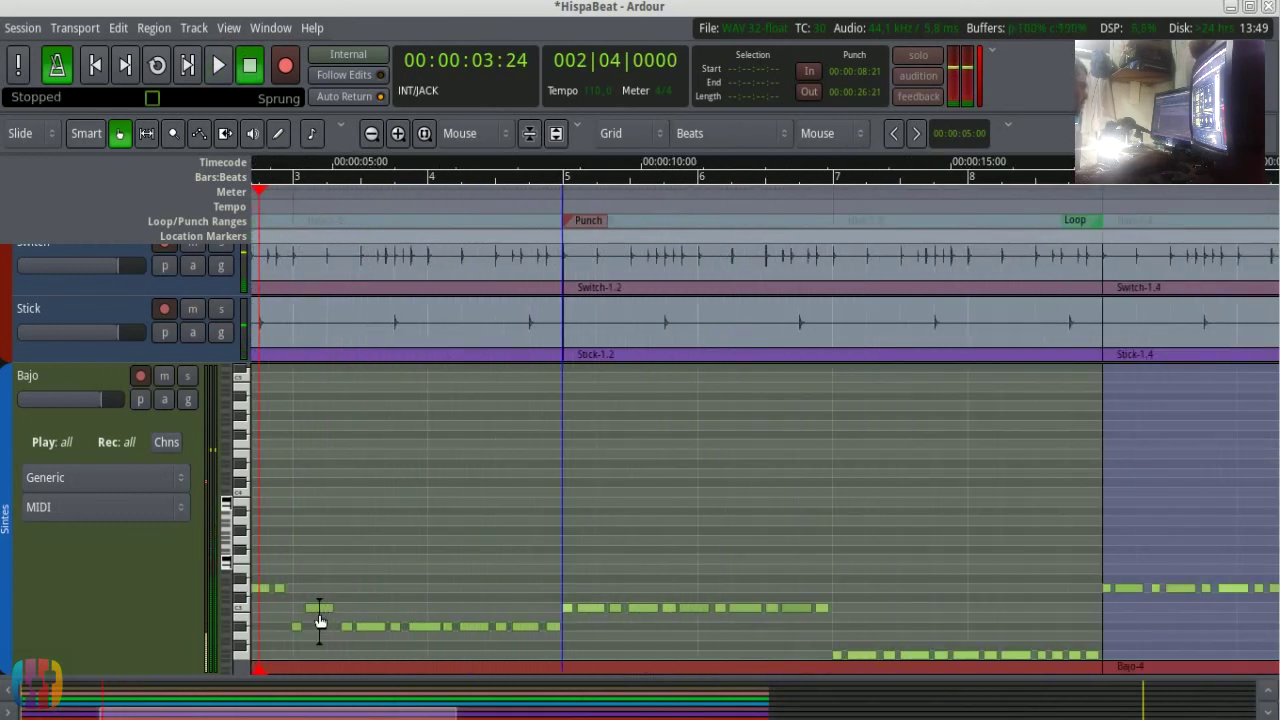
left_click(321, 612)
key("e")
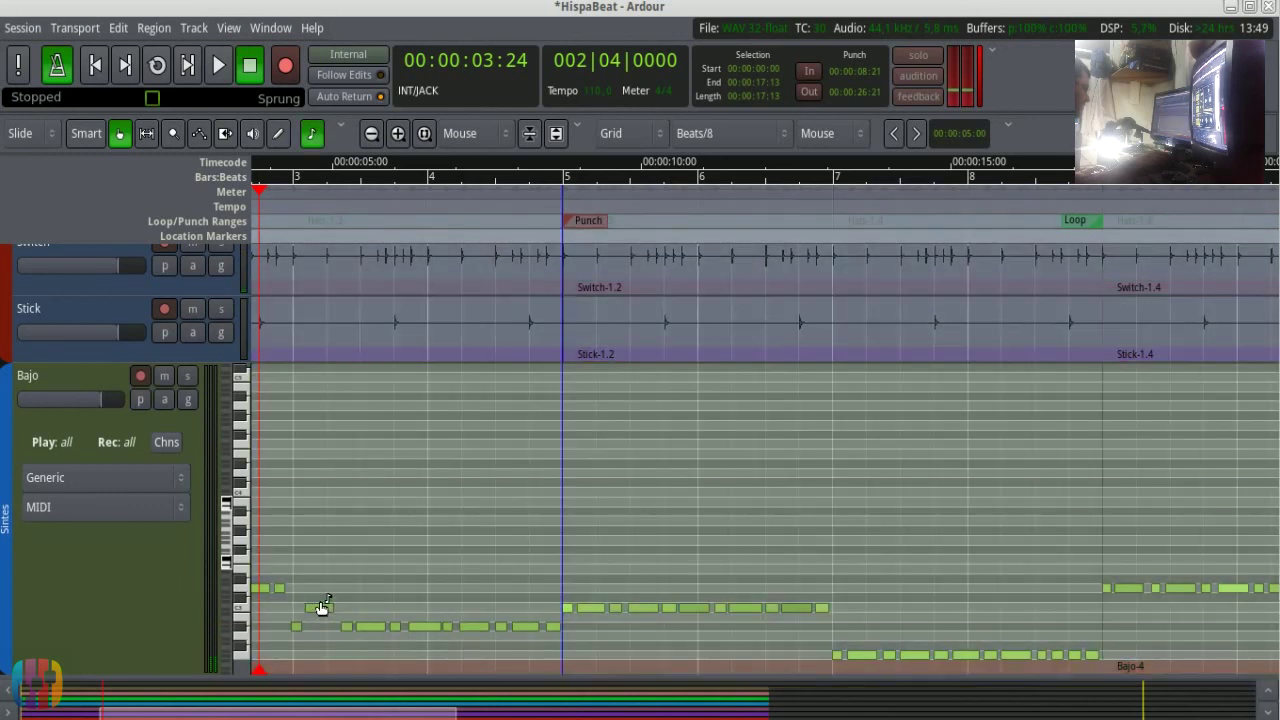
key("minus")
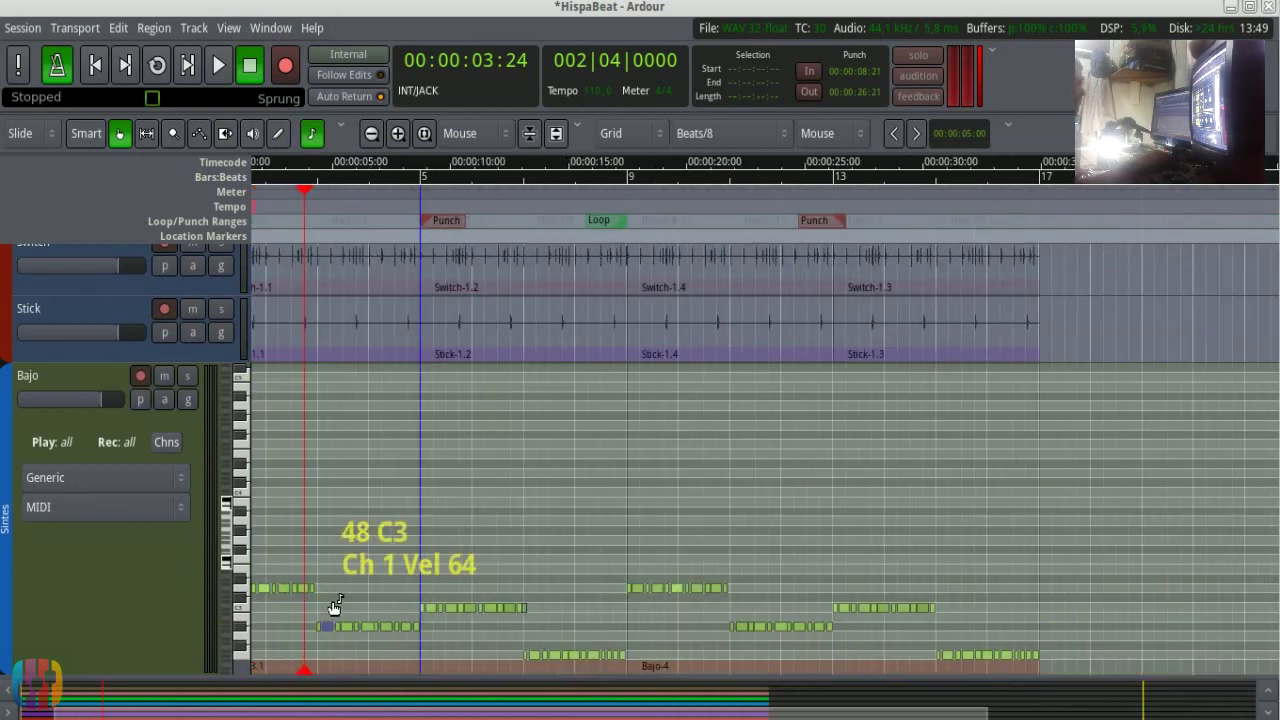
key("minus")
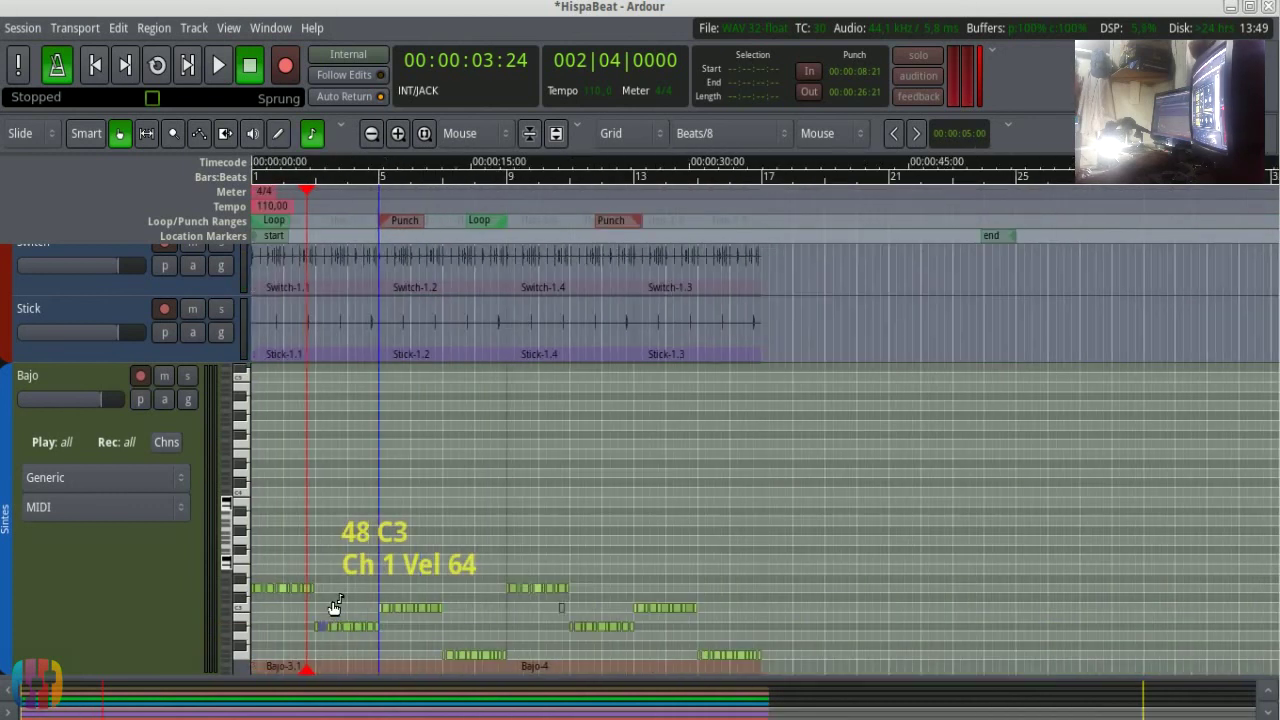
left_click(312, 133)
key("minus")
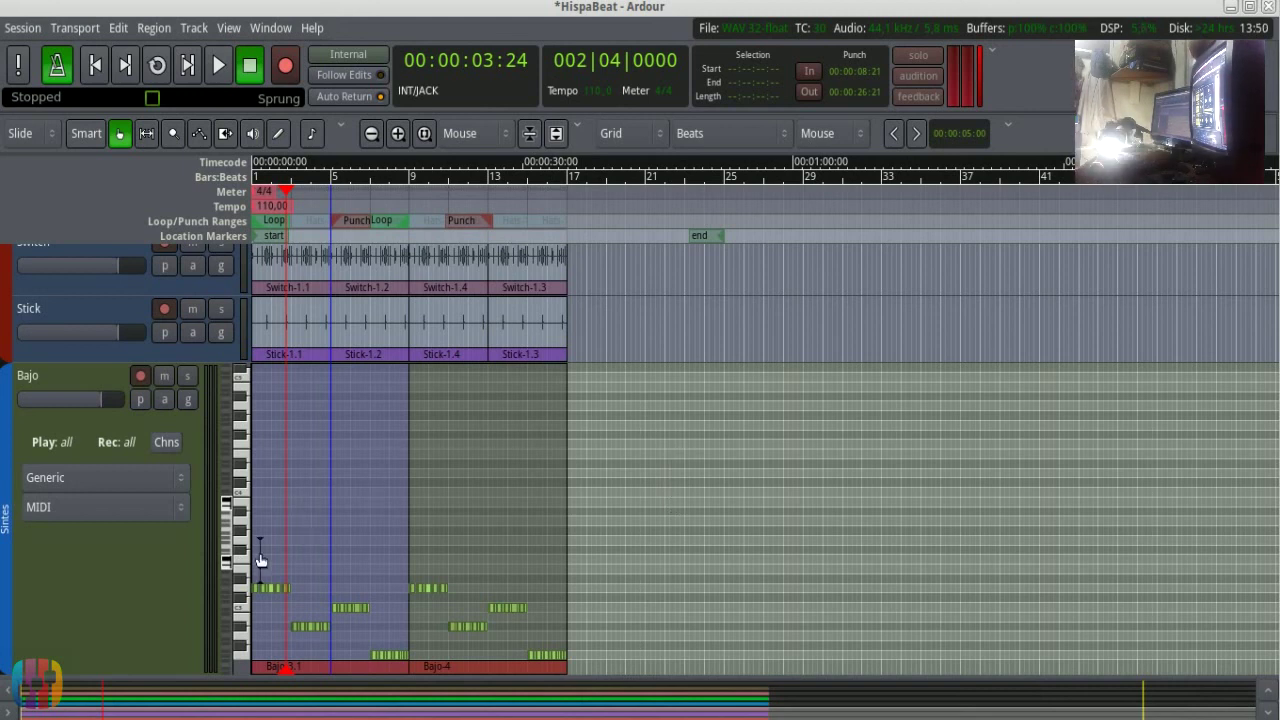
Step: Reduce the height of the Bajo track to match the drum tracks above it
right_click(129, 571)
mouse_move(187, 266)
left_click(314, 309)
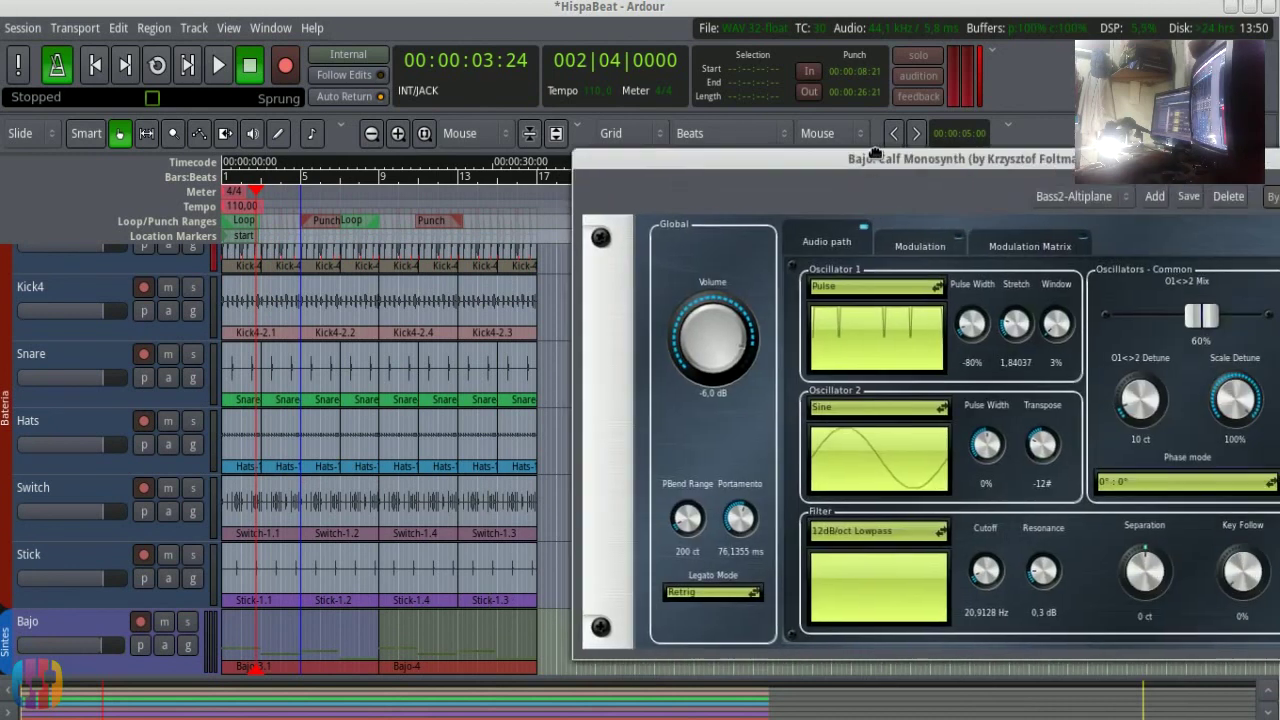
Step: Move the Bajo track's Calf Monosynth window into full view to examine the Bass2-Altiplane preset's settings
left_click_drag(965, 166, 474, 93)
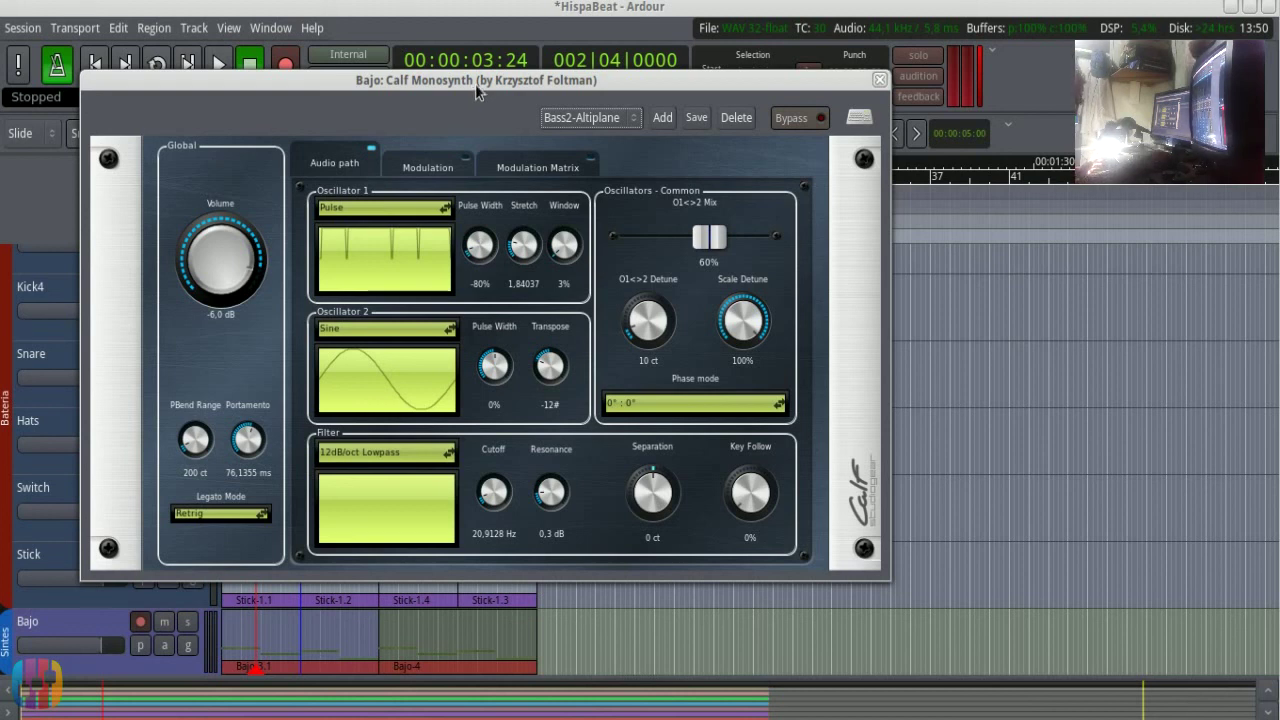
left_click_drag(484, 94, 513, 113)
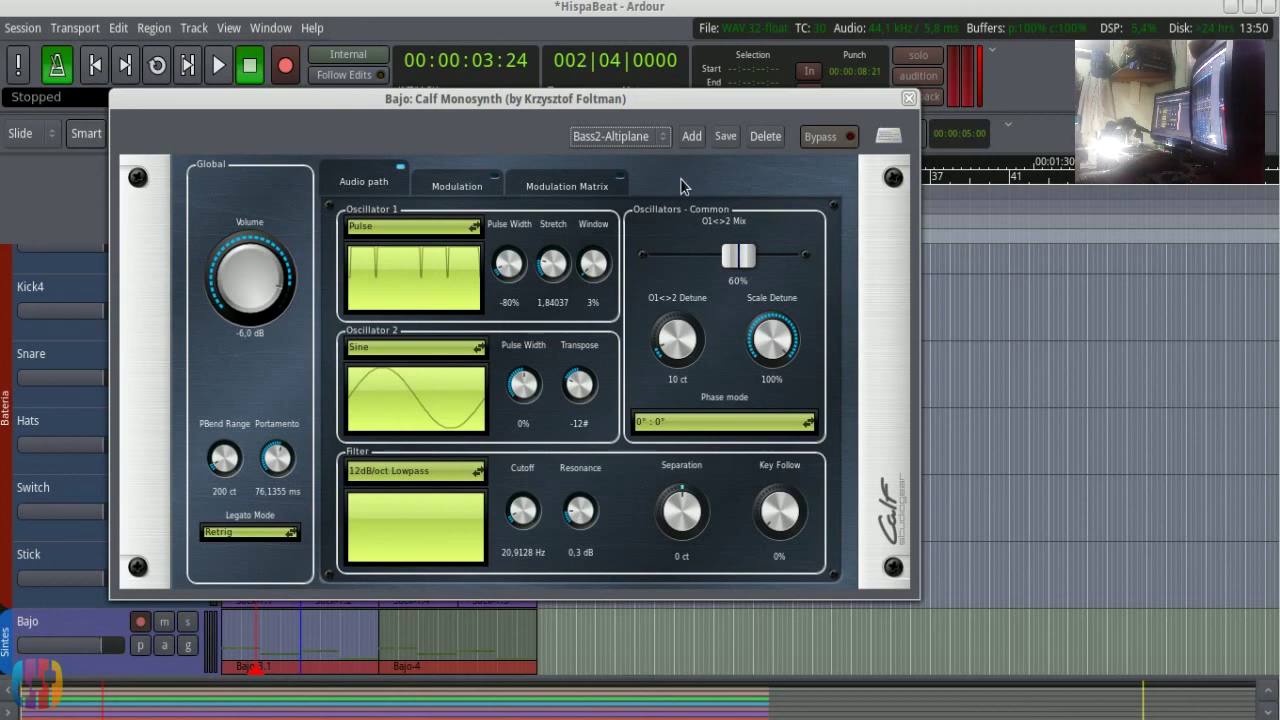
left_click_drag(696, 110, 785, 113)
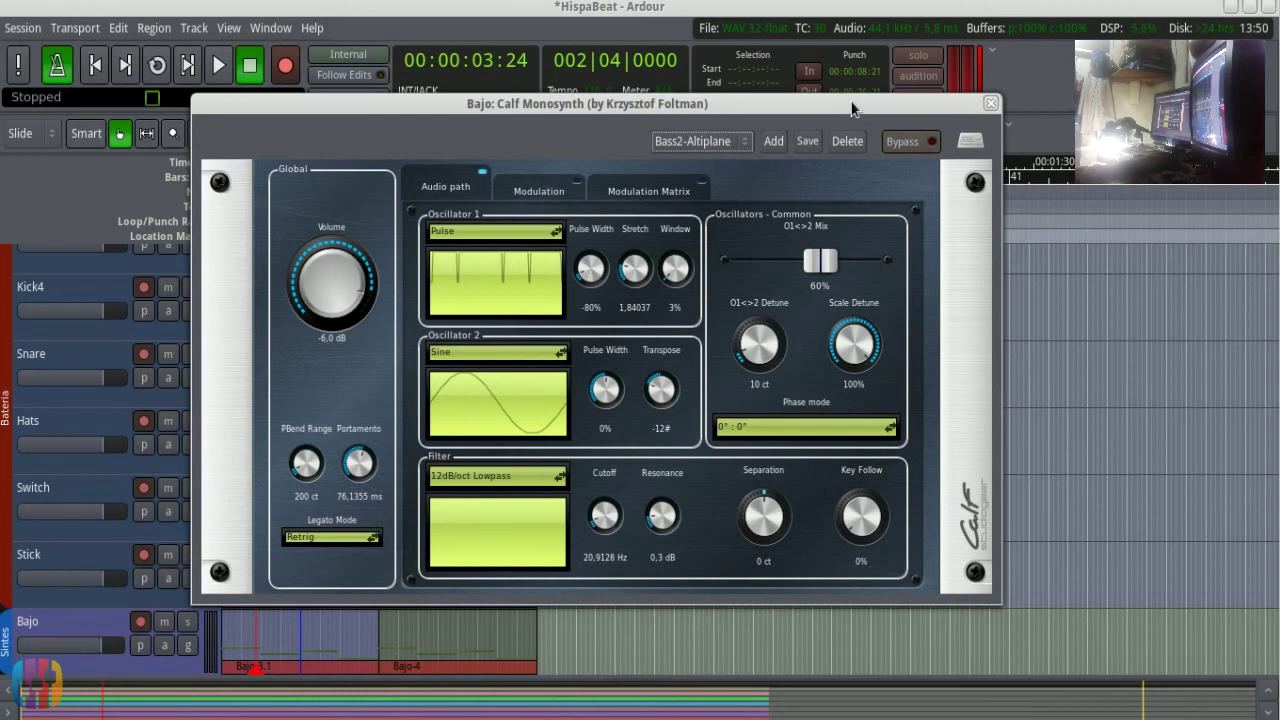
left_click_drag(852, 108, 893, 107)
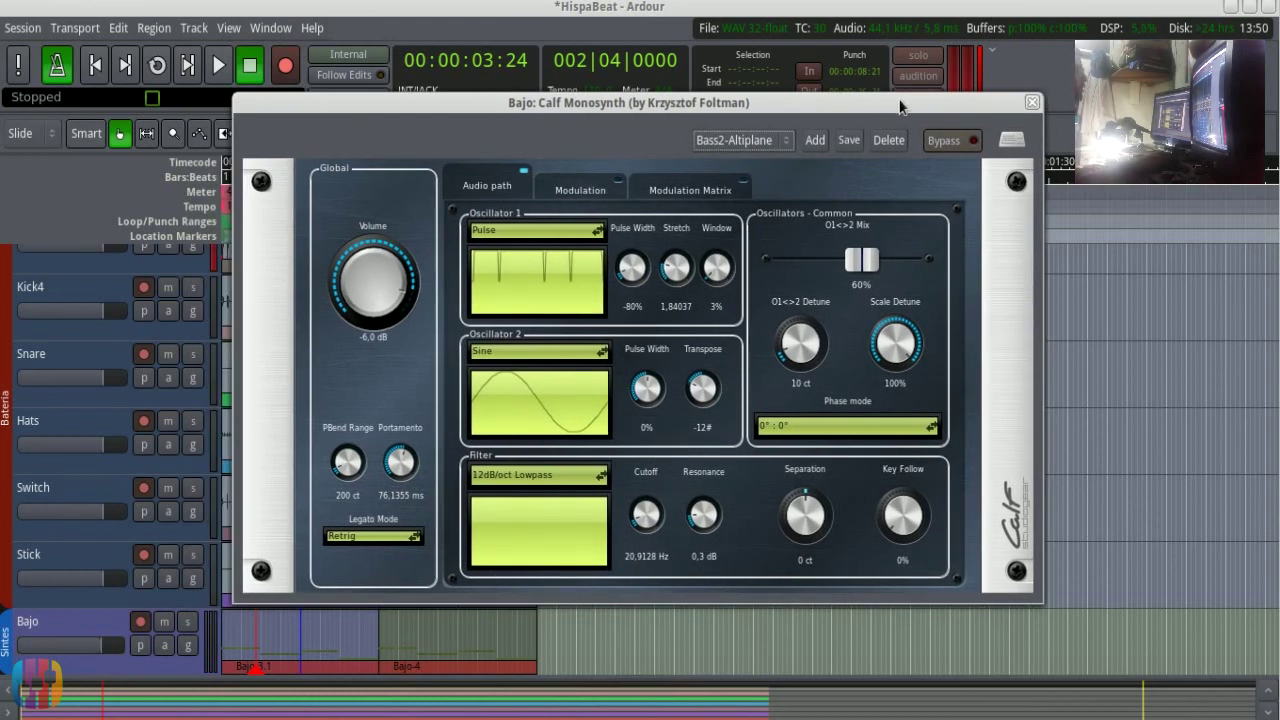